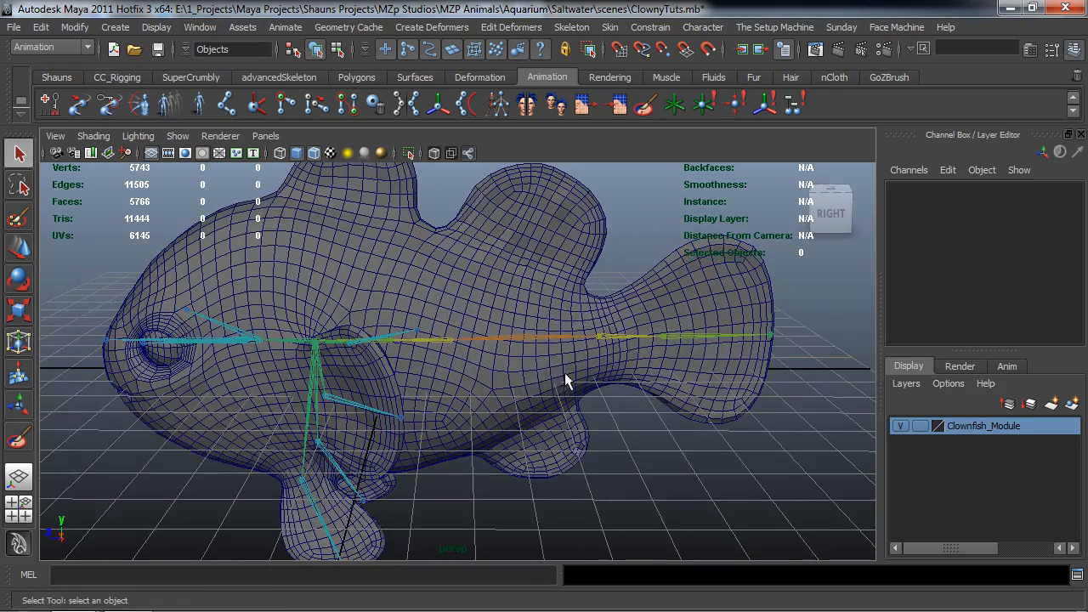
# - Rotate the tail joint about Y to about 51 degrees to test how the tail fin bends
pyautogui.click(580, 340)
pyautogui.press('e')
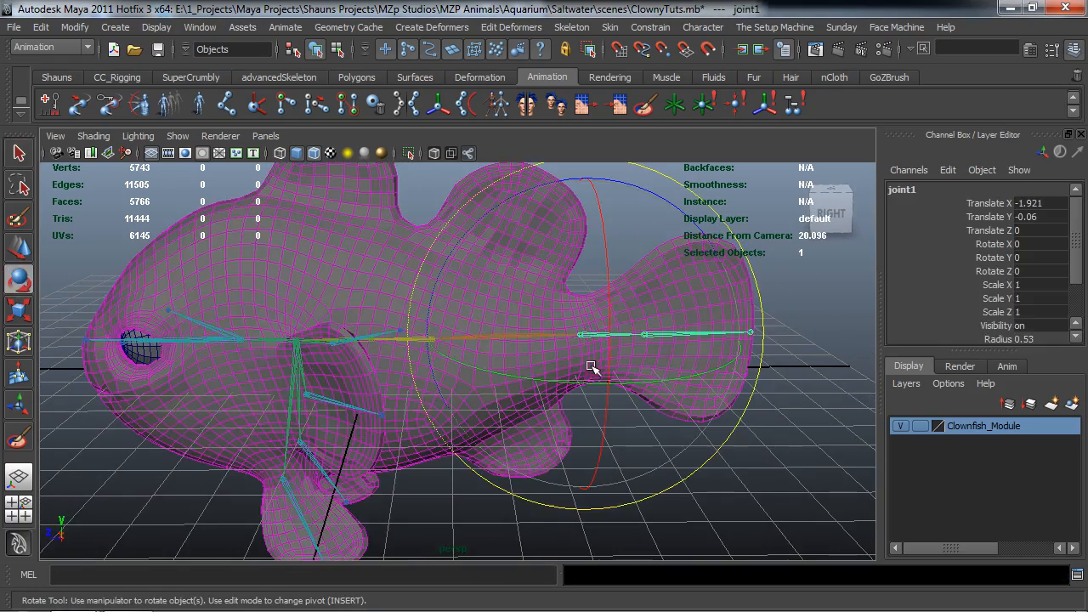
pyautogui.moveTo(530, 379); pyautogui.dragTo(289, 370)
pyautogui.keyDown('alt'); pyautogui.moveTo(385, 314); pyautogui.dragTo(701, 338); pyautogui.keyUp('alt')
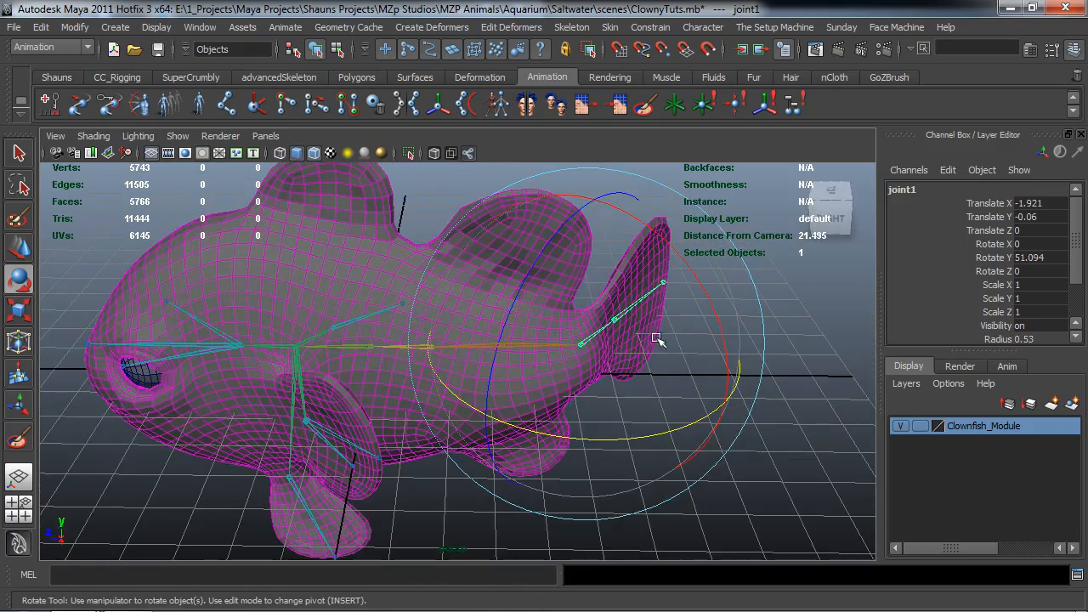
pyautogui.keyDown('alt'); pyautogui.moveTo(499, 358); pyautogui.dragTo(496, 346); pyautogui.keyUp('alt')
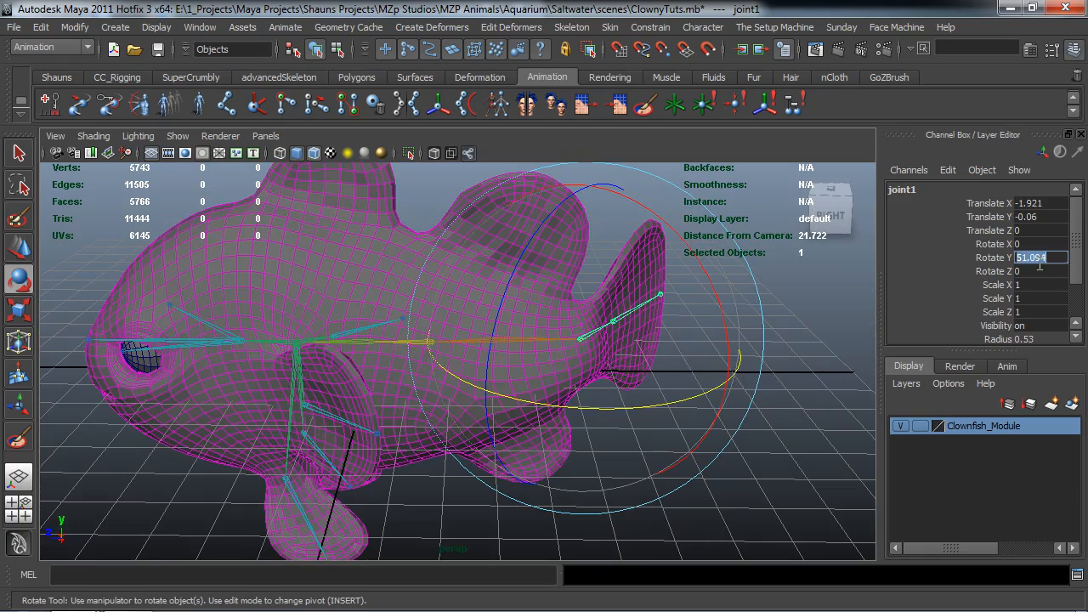
pyautogui.click(752, 499)
# - Rotate the head joint (joint8) about Y to about -57 degrees to test whether the eyes follow the head
pyautogui.keyDown('alt'); pyautogui.moveTo(471, 429); pyautogui.dragTo(418, 260); pyautogui.keyUp('alt')
pyautogui.click(453, 335)
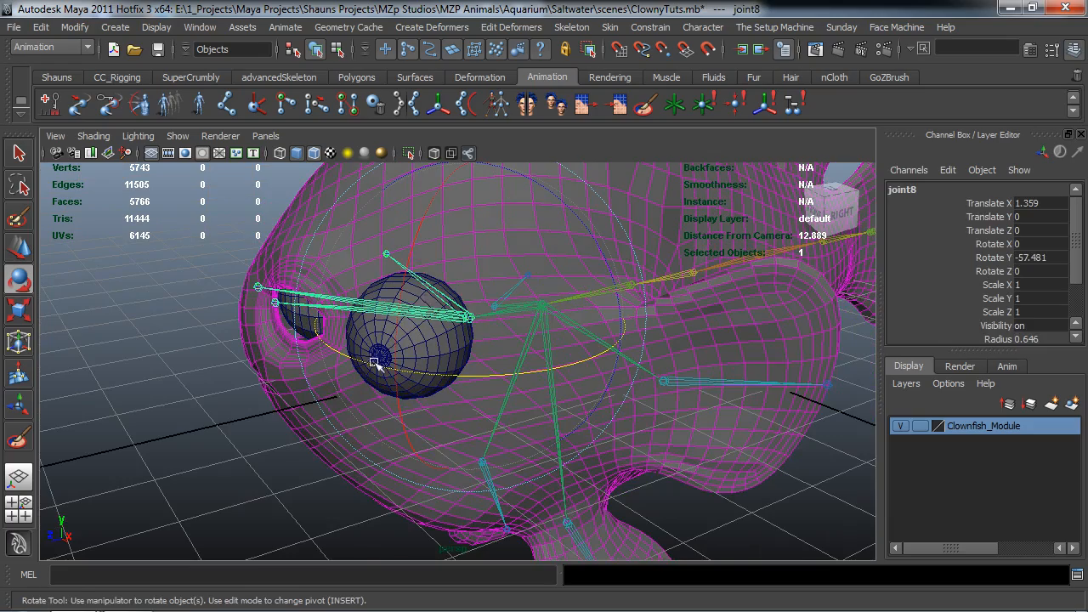
pyautogui.hotkey('ctrl', 'z')
# - Examine joint8's influence on the body mesh around the eye socket with the Paint Skin Weights Tool
pyautogui.click(220, 419)
pyautogui.click(364, 297)
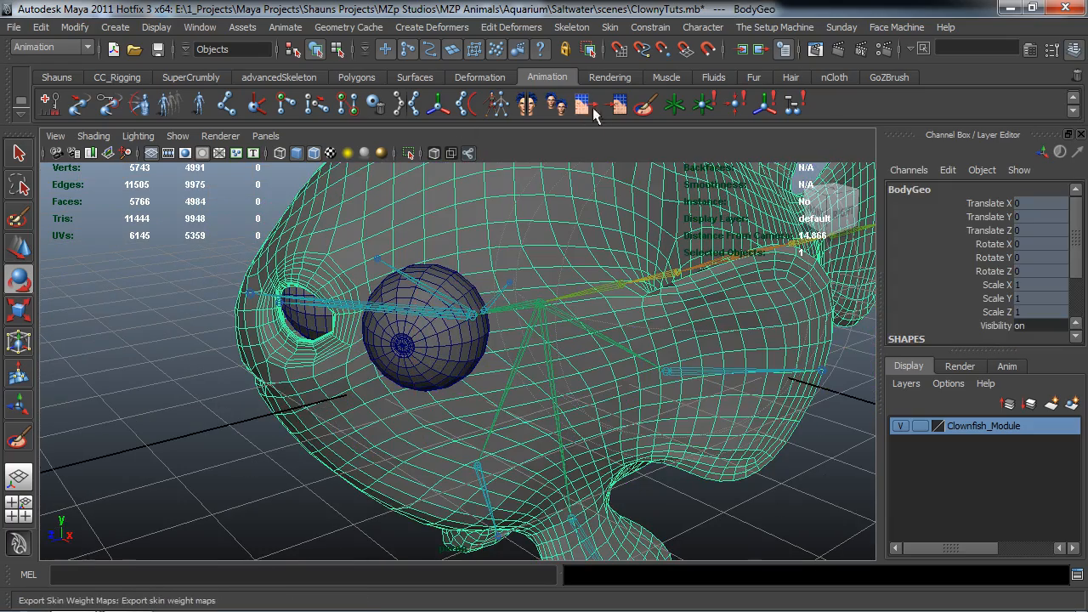
pyautogui.doubleClick(644, 106)
pyautogui.scroll(3, 544, 328)
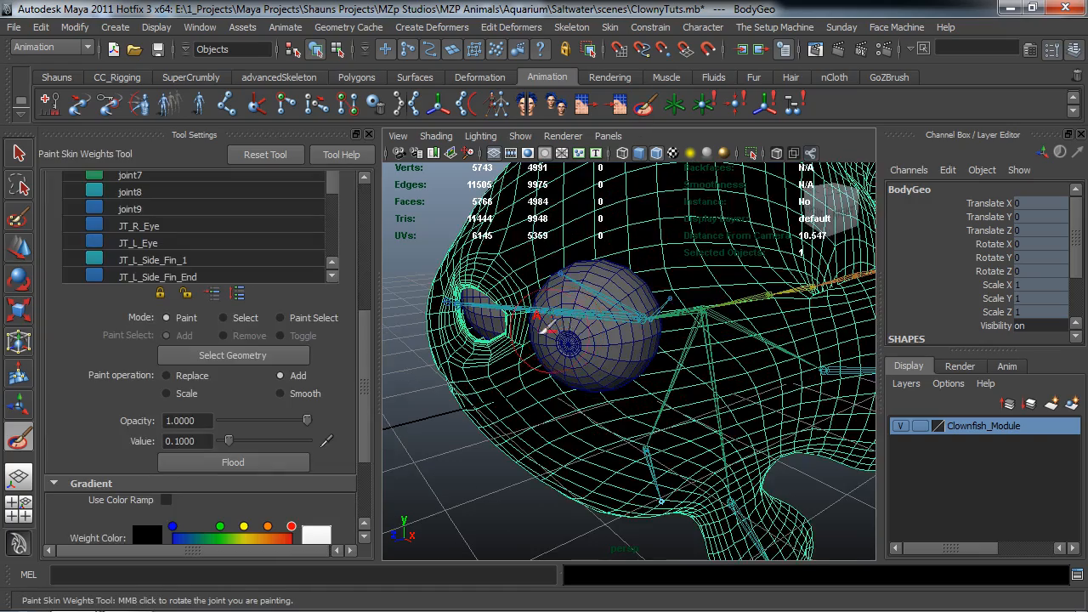
pyautogui.click(153, 195)
pyautogui.keyDown('alt'); pyautogui.moveTo(433, 276); pyautogui.dragTo(563, 302); pyautogui.keyUp('alt')
pyautogui.scroll(3, 526, 289)
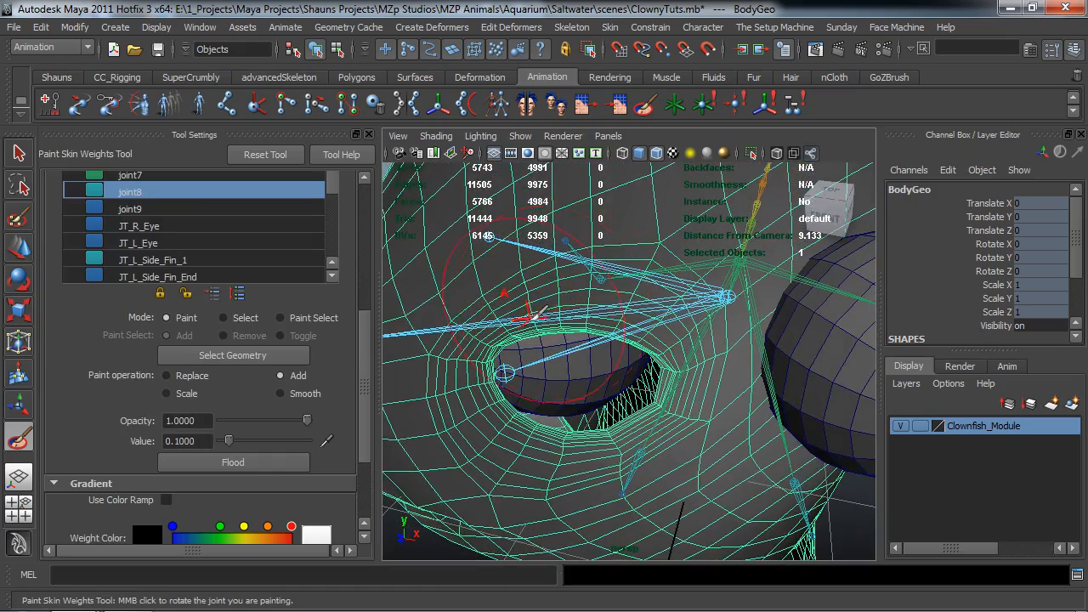
pyautogui.moveTo(595, 293)
pyautogui.keyDown('alt'); pyautogui.mouseDown()
pyautogui.moveTo(556, 365)
pyautogui.moveTo(537, 372)
pyautogui.moveTo(681, 307)
pyautogui.mouseUp(); pyautogui.keyUp('alt')
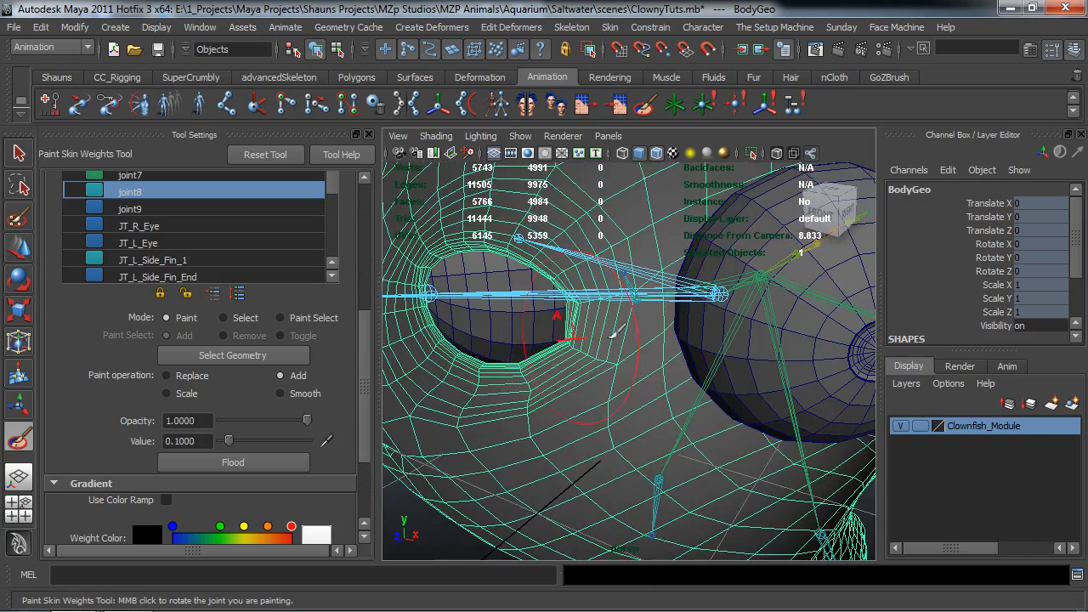
# - Reset the head joint's Y rotation to 0
pyautogui.press('w')
pyautogui.click(720, 297)
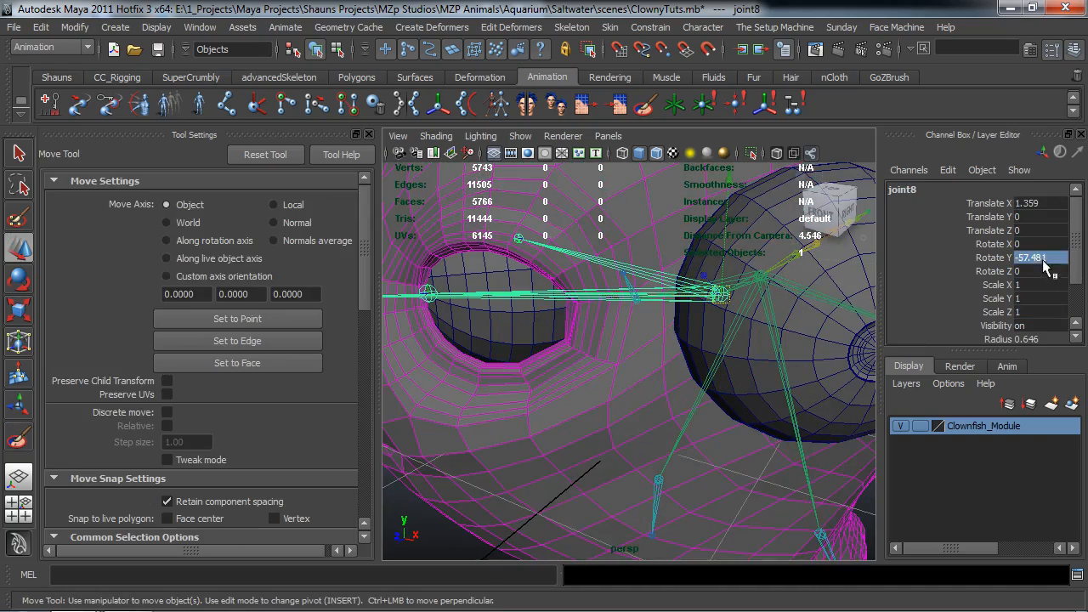
pyautogui.keyDown('alt'); pyautogui.moveTo(863, 318); pyautogui.dragTo(567, 362); pyautogui.keyUp('alt')
# - Parent the L_Eye geometry to the JT_L_Eye joint
pyautogui.scroll(-5, 531, 344)
pyautogui.click(400, 297)
pyautogui.keyDown('alt'); pyautogui.moveTo(568, 362); pyautogui.dragTo(644, 387, button='right'); pyautogui.keyUp('alt')
pyautogui.click(586, 415)
pyautogui.keyDown('alt'); pyautogui.moveTo(586, 415); pyautogui.dragTo(612, 378); pyautogui.keyUp('alt')
pyautogui.keyDown('alt'); pyautogui.moveTo(612, 377); pyautogui.dragTo(663, 389, button='right'); pyautogui.keyUp('alt')
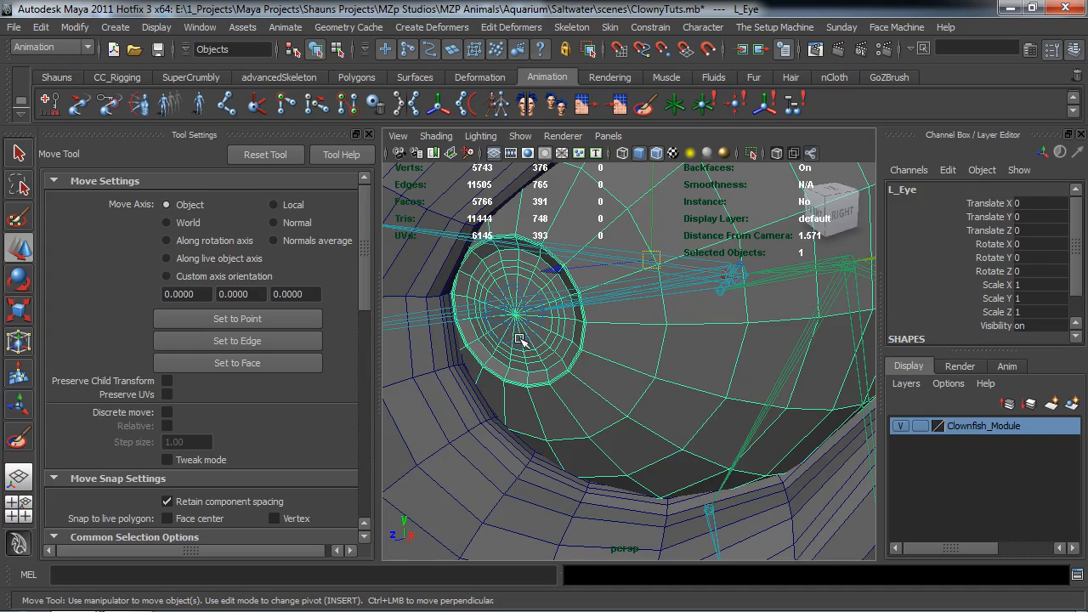
pyautogui.keyDown('shift'); pyautogui.click(520, 339); pyautogui.keyUp('shift')
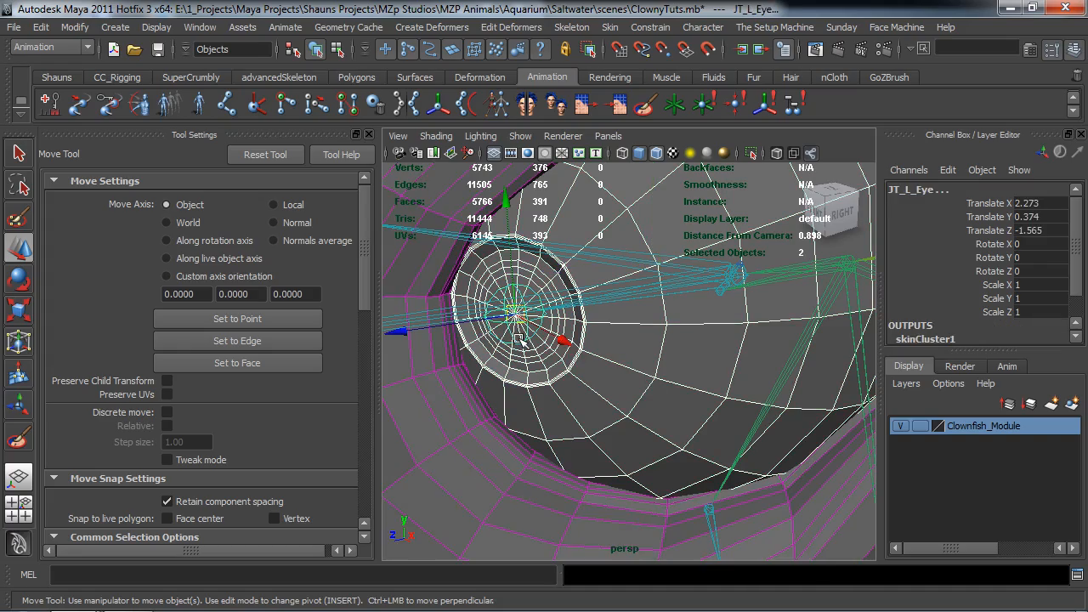
pyautogui.press('p')
# - Parent the R_Eye geometry to the JT_R_Eye joint
pyautogui.keyDown('alt'); pyautogui.moveTo(516, 338); pyautogui.dragTo(477, 341, button='right'); pyautogui.keyUp('alt')
pyautogui.keyDown('alt'); pyautogui.moveTo(477, 342); pyautogui.dragTo(758, 357); pyautogui.keyUp('alt')
pyautogui.keyDown('alt'); pyautogui.moveTo(758, 357); pyautogui.dragTo(599, 374, button='middle'); pyautogui.keyUp('alt')
pyautogui.keyDown('alt'); pyautogui.moveTo(599, 374); pyautogui.dragTo(638, 383, button='right'); pyautogui.keyUp('alt')
pyautogui.keyDown('alt'); pyautogui.moveTo(638, 383); pyautogui.dragTo(576, 359); pyautogui.keyUp('alt')
pyautogui.click(580, 357)
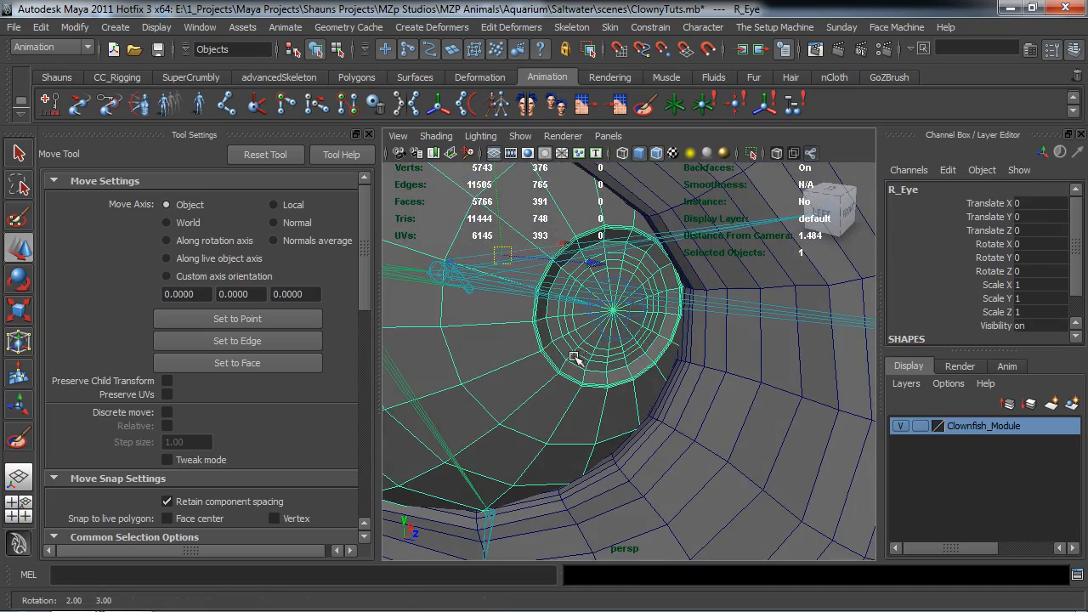
pyautogui.keyDown('shift'); pyautogui.click(610, 340); pyautogui.keyUp('shift')
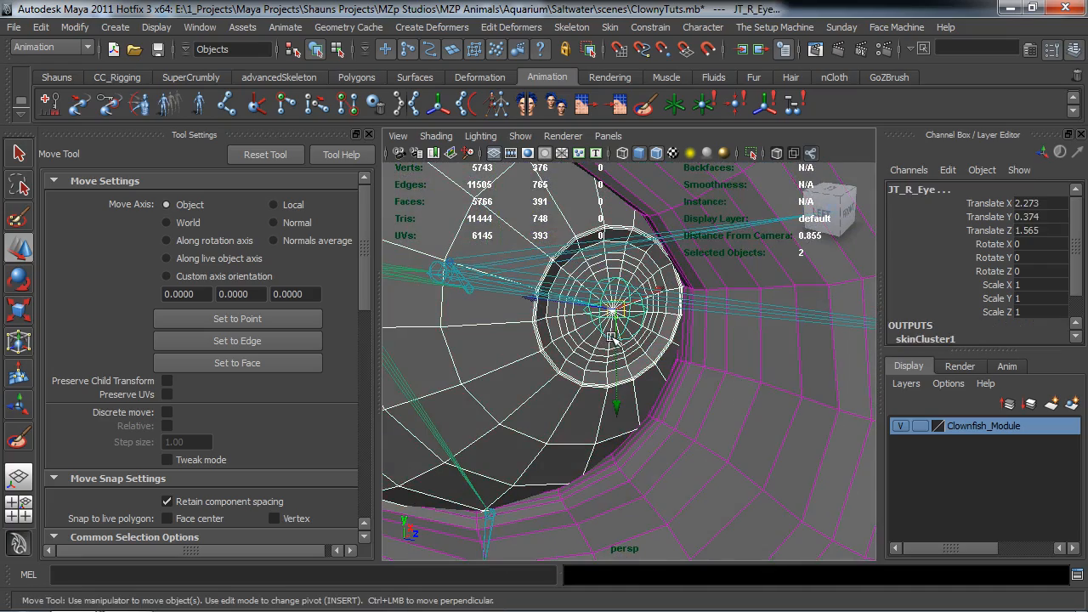
pyautogui.press('p')
# - Close the tool settings and rotate the head joint to test that both eyeballs follow it
pyautogui.keyDown('alt'); pyautogui.moveTo(610, 338); pyautogui.dragTo(510, 323, button='right'); pyautogui.keyUp('alt')
pyautogui.keyDown('alt'); pyautogui.moveTo(510, 323); pyautogui.dragTo(311, 308); pyautogui.keyUp('alt')
pyautogui.click(369, 135)
pyautogui.scroll(3, 394, 301)
pyautogui.moveTo(564, 296)
pyautogui.keyDown('alt'); pyautogui.mouseDown()
pyautogui.moveTo(555, 336)
pyautogui.moveTo(555, 295)
pyautogui.mouseUp(); pyautogui.keyUp('alt')
pyautogui.click(550, 279)
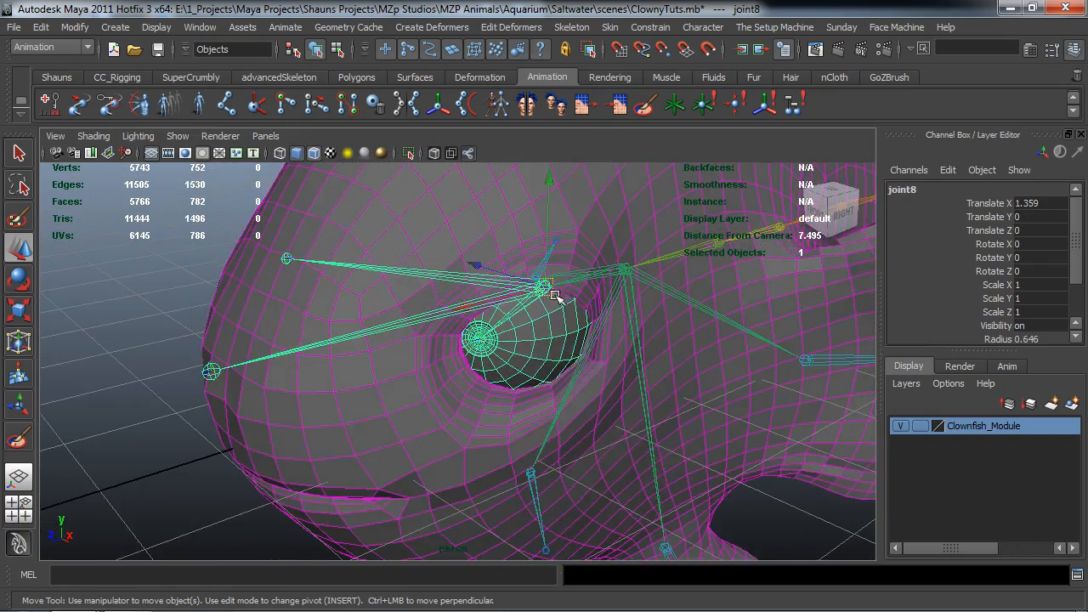
pyautogui.press('e')
pyautogui.moveTo(633, 336); pyautogui.dragTo(443, 340)
# - Examine the eyeball fit and the joints around the eye socket from several angles
pyautogui.keyDown('alt'); pyautogui.moveTo(372, 341); pyautogui.dragTo(519, 383); pyautogui.keyUp('alt')
pyautogui.keyDown('alt'); pyautogui.moveTo(519, 382); pyautogui.dragTo(440, 367, button='middle'); pyautogui.keyUp('alt')
pyautogui.click(199, 366)
pyautogui.keyDown('alt'); pyautogui.moveTo(255, 340); pyautogui.dragTo(276, 342, button='right'); pyautogui.keyUp('alt')
pyautogui.keyDown('alt'); pyautogui.moveTo(275, 341); pyautogui.dragTo(290, 390, button='middle'); pyautogui.keyUp('alt')
pyautogui.keyDown('alt'); pyautogui.moveTo(290, 390); pyautogui.dragTo(502, 298); pyautogui.keyUp('alt')
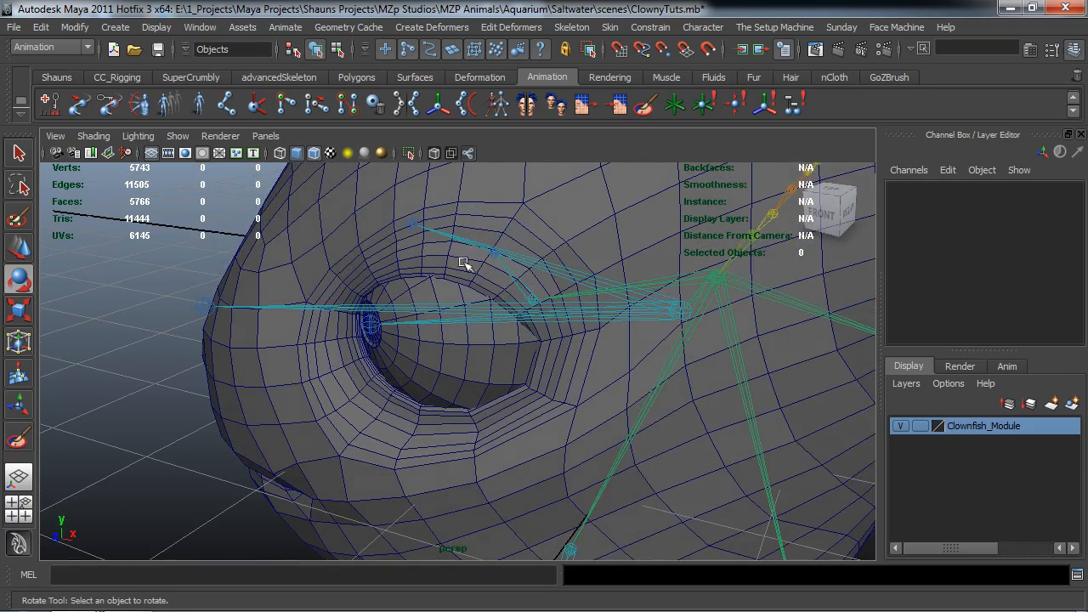
pyautogui.keyDown('alt'); pyautogui.moveTo(532, 348); pyautogui.dragTo(493, 295); pyautogui.keyUp('alt')
pyautogui.keyDown('alt'); pyautogui.moveTo(453, 325); pyautogui.dragTo(747, 298); pyautogui.keyUp('alt')
pyautogui.click(747, 298)
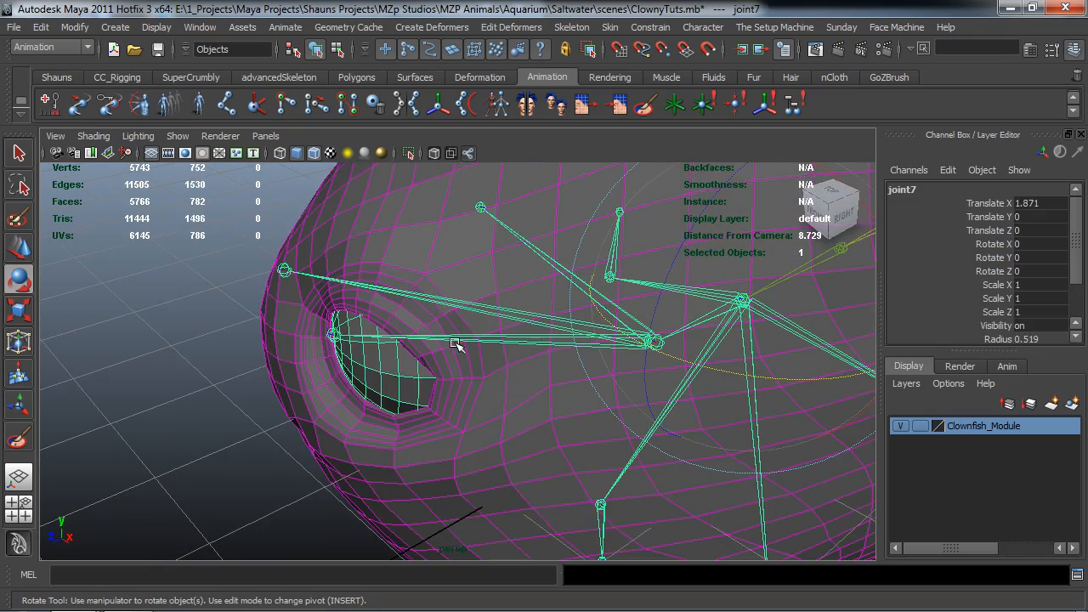
# - Paint JT_L_Eye skin weights onto the body mesh around the left eye socket using Add with a value of 0.1
pyautogui.click(467, 398)
pyautogui.doubleClick(643, 106)
pyautogui.moveTo(621, 344)
pyautogui.keyDown('alt'); pyautogui.mouseDown()
pyautogui.moveTo(651, 327)
pyautogui.moveTo(722, 324)
pyautogui.moveTo(607, 337)
pyautogui.moveTo(579, 298)
pyautogui.mouseUp(); pyautogui.keyUp('alt')
pyautogui.click(155, 243)
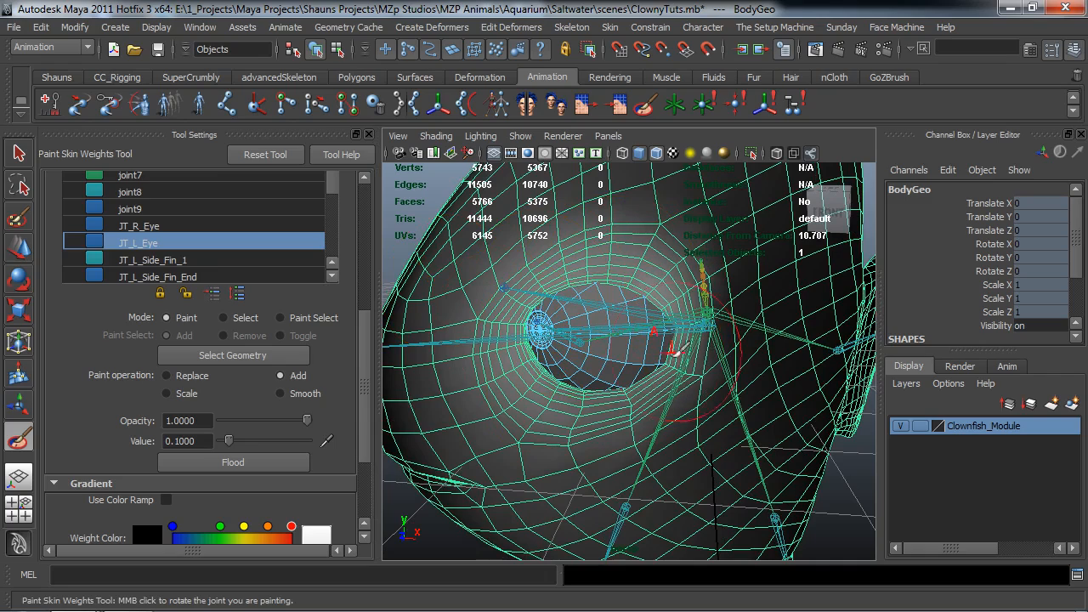
pyautogui.moveTo(598, 395); pyautogui.dragTo(524, 375)
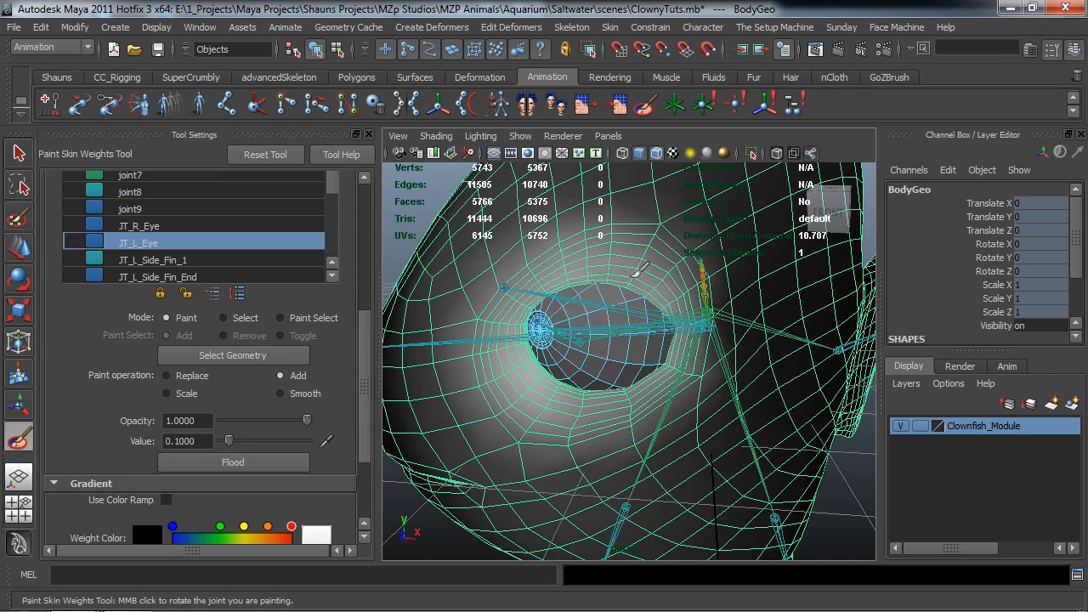
pyautogui.moveTo(547, 394)
pyautogui.keyDown('alt'); pyautogui.mouseDown()
pyautogui.moveTo(612, 403)
pyautogui.moveTo(538, 377)
pyautogui.mouseUp(); pyautogui.keyUp('alt')
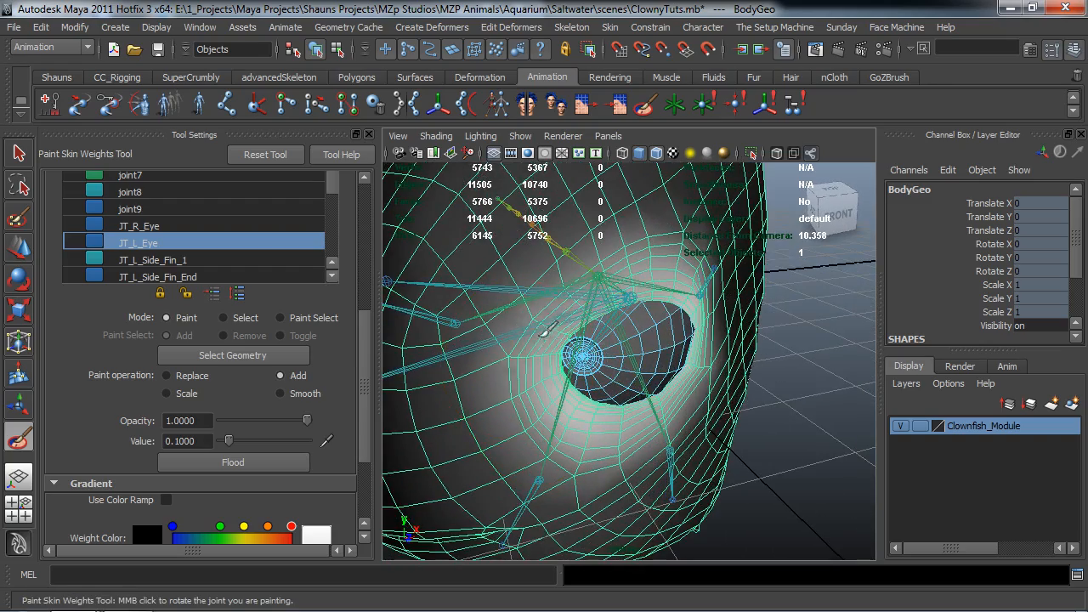
pyautogui.keyDown('alt'); pyautogui.moveTo(627, 281); pyautogui.dragTo(587, 260); pyautogui.keyUp('alt')
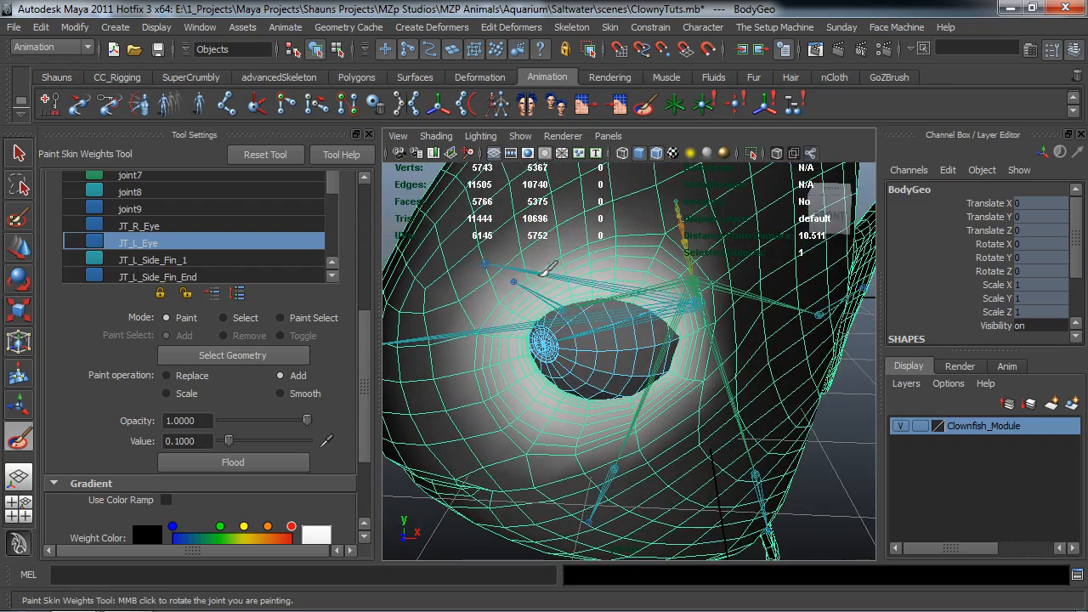
pyautogui.keyDown('alt'); pyautogui.moveTo(692, 267); pyautogui.dragTo(634, 288); pyautogui.keyUp('alt')
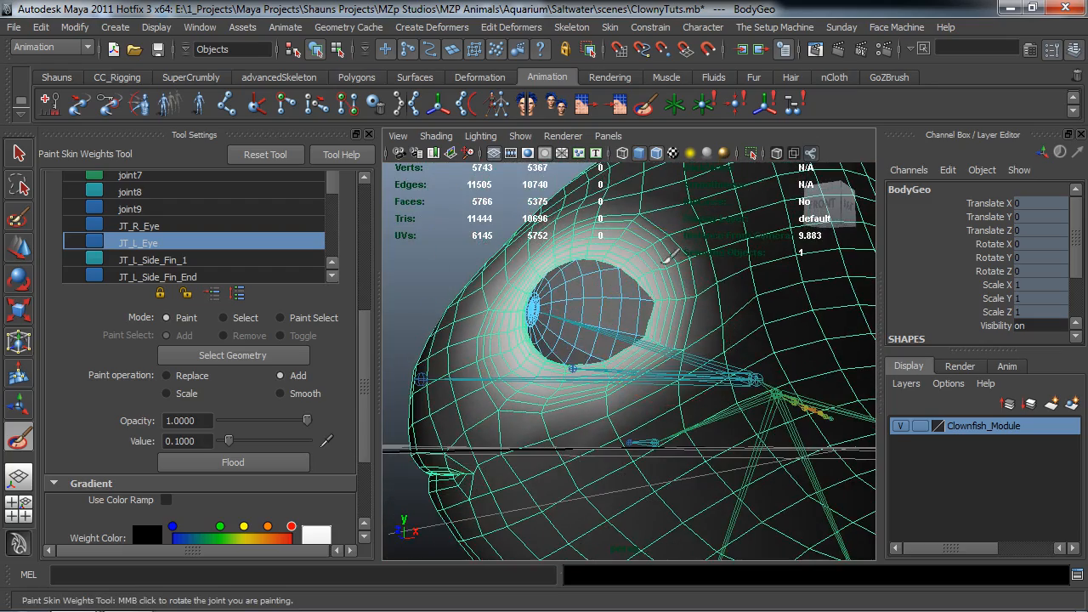
pyautogui.keyDown('alt'); pyautogui.moveTo(600, 231); pyautogui.dragTo(537, 270); pyautogui.keyUp('alt')
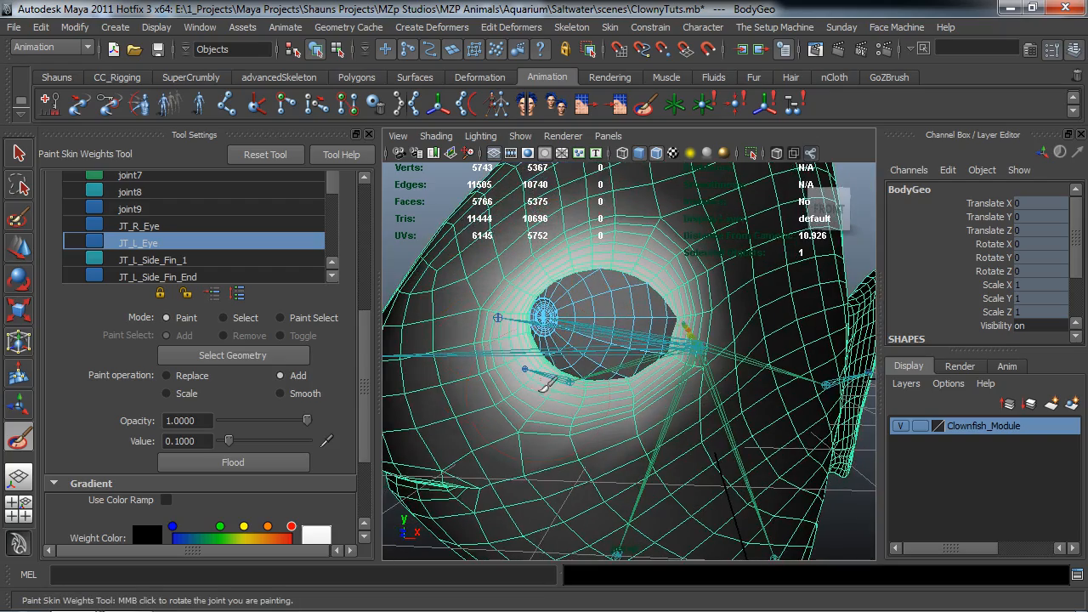
pyautogui.keyDown('alt'); pyautogui.moveTo(660, 387); pyautogui.dragTo(560, 404); pyautogui.keyUp('alt')
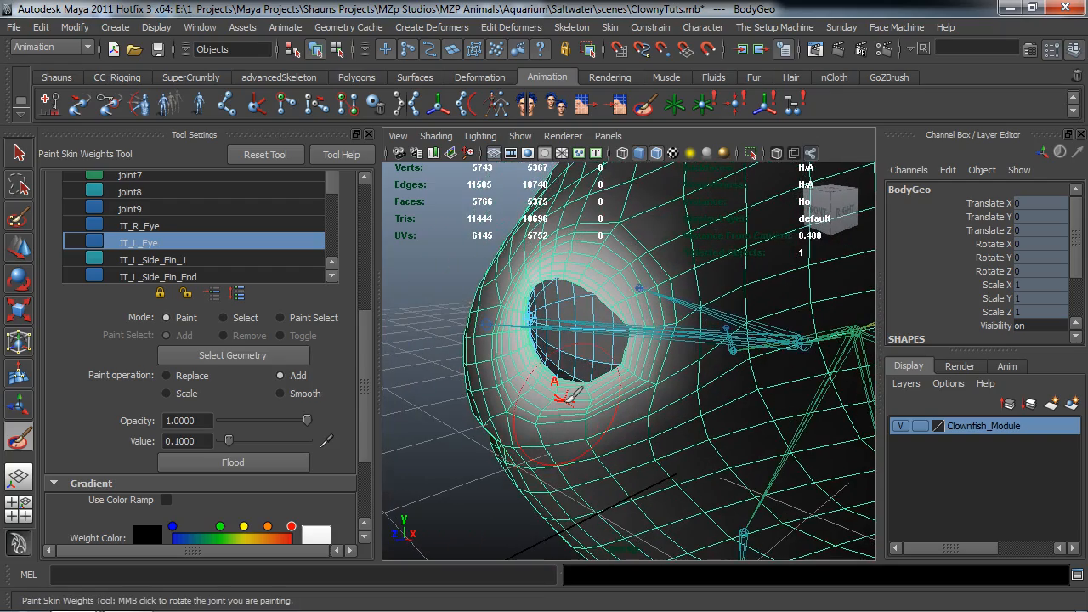
pyautogui.keyDown('alt'); pyautogui.moveTo(548, 382); pyautogui.dragTo(433, 345); pyautogui.keyUp('alt')
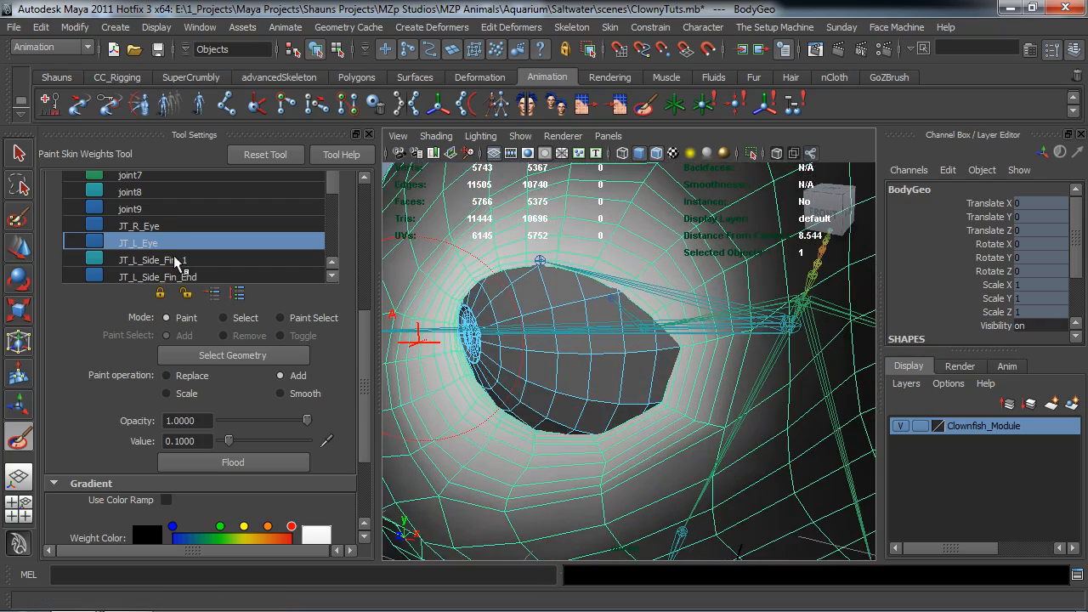
# - Paint JT_R_Eye skin weights onto the body mesh around the right eye socket using Add with a value of 0.1
pyautogui.click(161, 226)
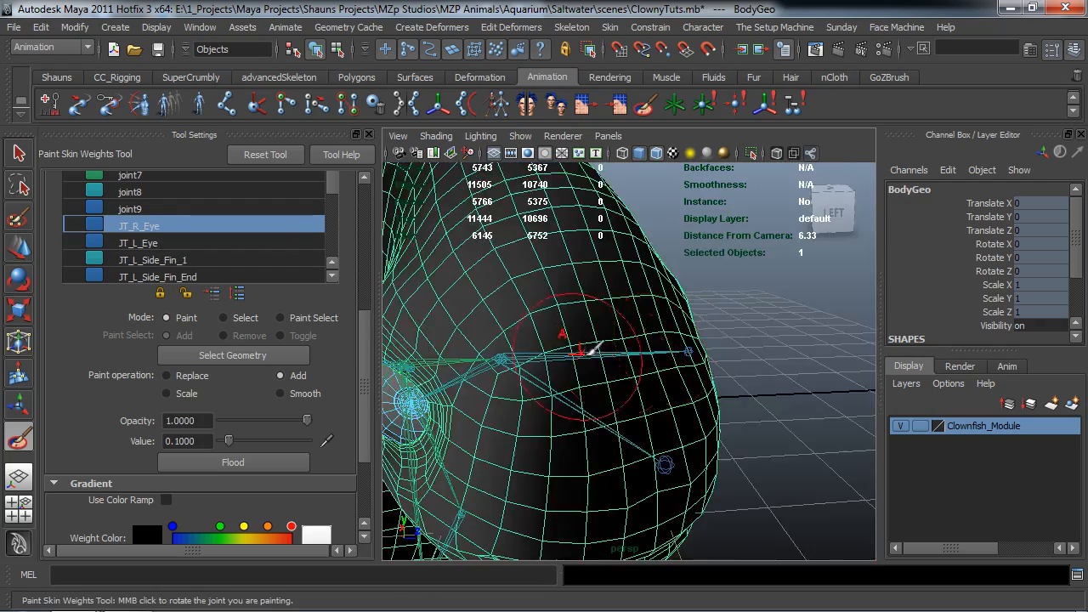
pyautogui.keyDown('alt'); pyautogui.moveTo(658, 347); pyautogui.dragTo(620, 340, button='right'); pyautogui.keyUp('alt')
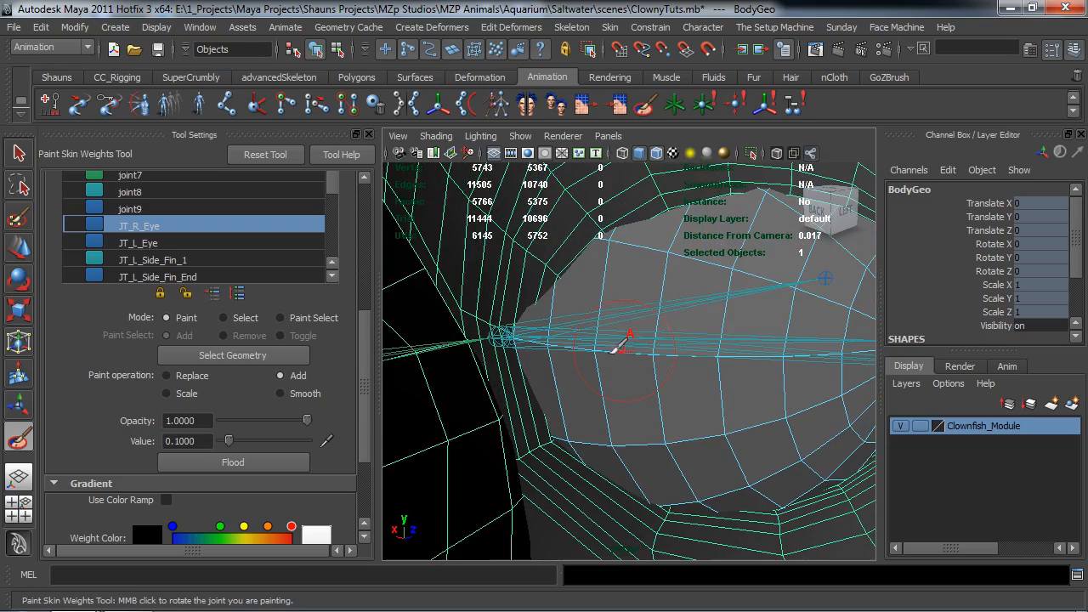
pyautogui.moveTo(549, 282)
pyautogui.mouseDown()
pyautogui.moveTo(536, 360)
pyautogui.moveTo(574, 446)
pyautogui.moveTo(553, 382)
pyautogui.moveTo(573, 297)
pyautogui.moveTo(669, 261)
pyautogui.mouseUp()
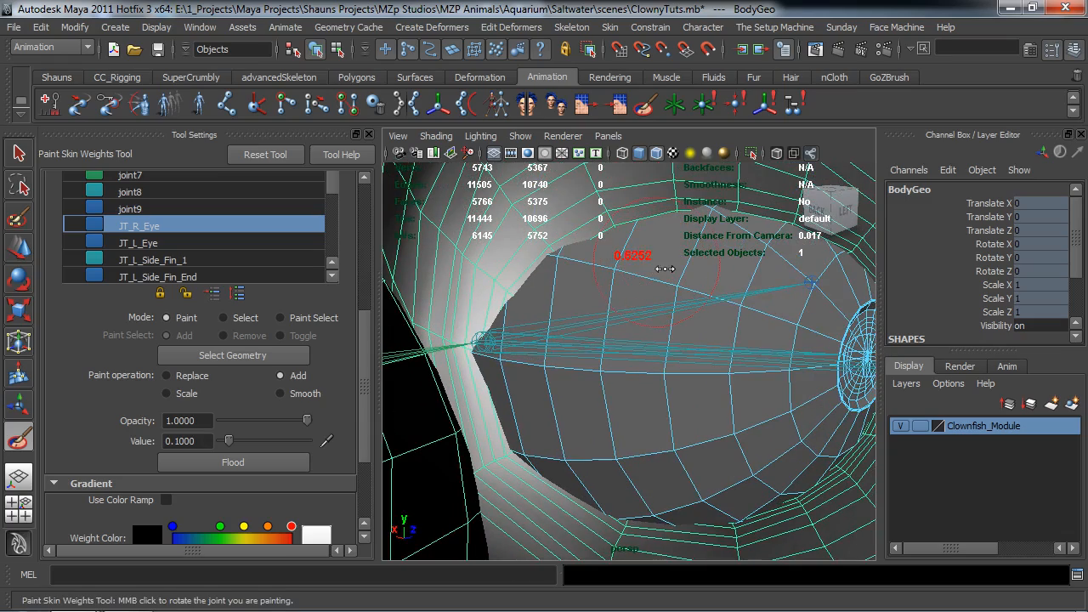
pyautogui.keyDown('alt'); pyautogui.moveTo(655, 266); pyautogui.dragTo(644, 289, button='right'); pyautogui.keyUp('alt')
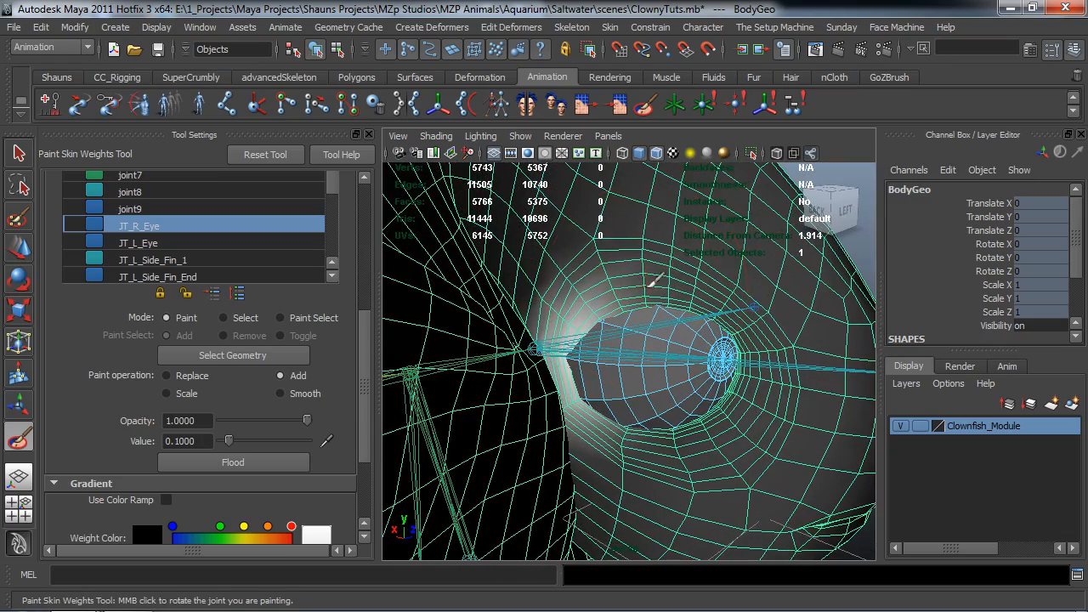
pyautogui.moveTo(629, 290)
pyautogui.mouseDown()
pyautogui.moveTo(714, 293)
pyautogui.moveTo(761, 357)
pyautogui.moveTo(738, 425)
pyautogui.moveTo(650, 455)
pyautogui.moveTo(608, 450)
pyautogui.moveTo(701, 446)
pyautogui.moveTo(747, 359)
pyautogui.moveTo(654, 294)
pyautogui.moveTo(578, 378)
pyautogui.mouseUp()
pyautogui.keyDown('alt'); pyautogui.moveTo(614, 412); pyautogui.dragTo(621, 414); pyautogui.keyUp('alt')
pyautogui.keyDown('alt'); pyautogui.moveTo(620, 414); pyautogui.dragTo(647, 411, button='right'); pyautogui.keyUp('alt')
pyautogui.press('3')
pyautogui.keyDown('alt'); pyautogui.moveTo(646, 410); pyautogui.dragTo(655, 411); pyautogui.keyUp('alt')
pyautogui.keyDown('alt'); pyautogui.moveTo(656, 411); pyautogui.dragTo(632, 399, button='middle'); pyautogui.keyUp('alt')
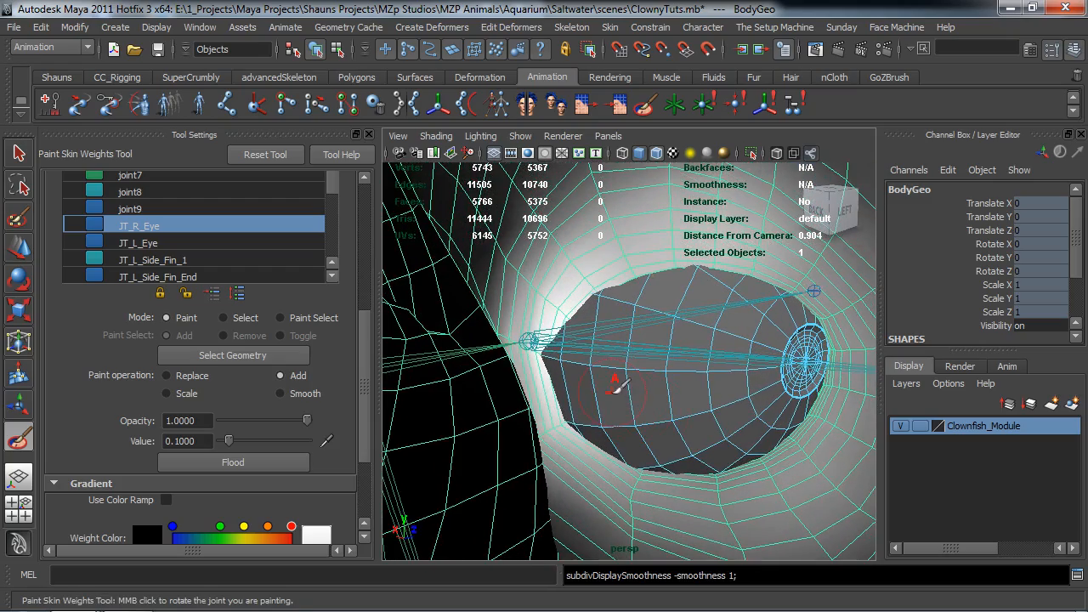
# - Switch the eyeballs to smooth mesh display and check how they sit in the sockets
pyautogui.press('w')
pyautogui.click(638, 405)
pyautogui.scroll(-5, 681, 410)
pyautogui.keyDown('alt'); pyautogui.moveTo(684, 414); pyautogui.dragTo(430, 412); pyautogui.keyUp('alt')
pyautogui.click(630, 364)
pyautogui.click(751, 425)
pyautogui.keyDown('alt'); pyautogui.moveTo(557, 420); pyautogui.dragTo(705, 376); pyautogui.keyUp('alt')
pyautogui.scroll(5, 684, 404)
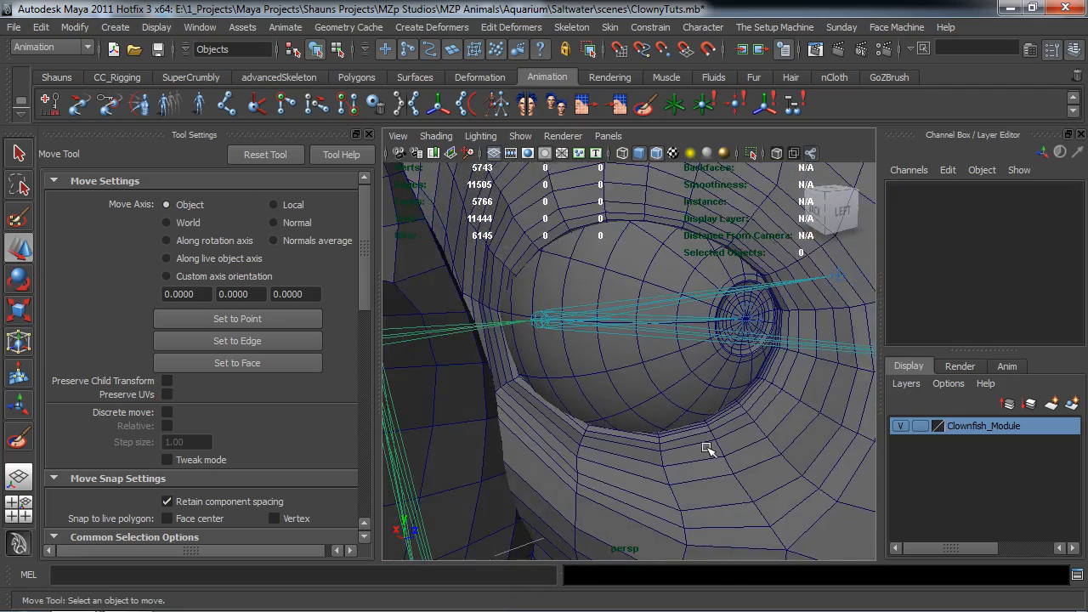
# - Set up Paint Skin Weights on the body mesh for joint7 with the Replace operation and a value of 0
pyautogui.click(709, 446)
pyautogui.click(642, 108)
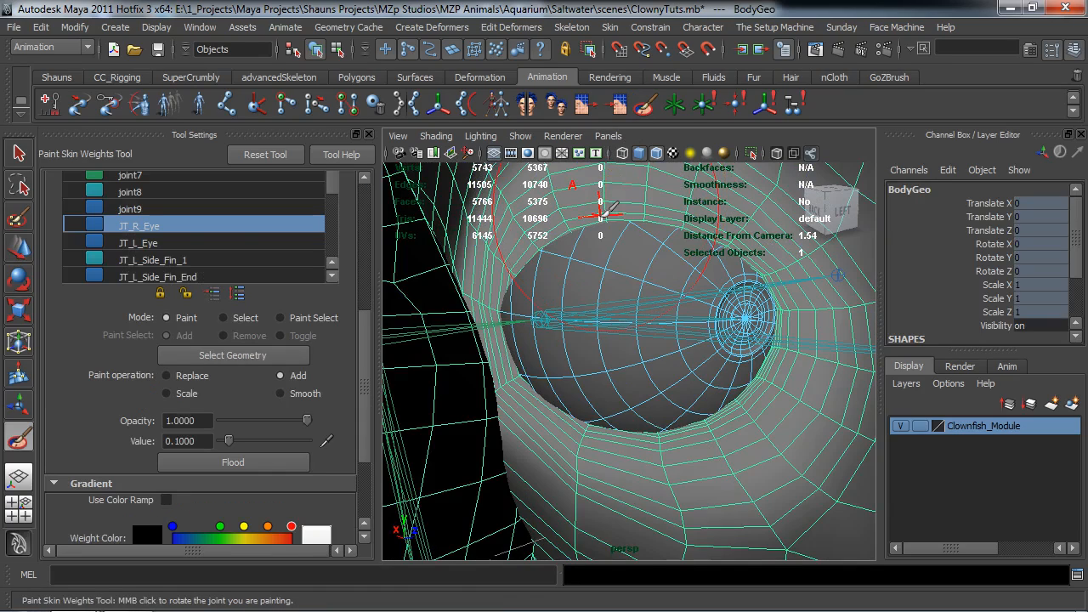
pyautogui.click(136, 179)
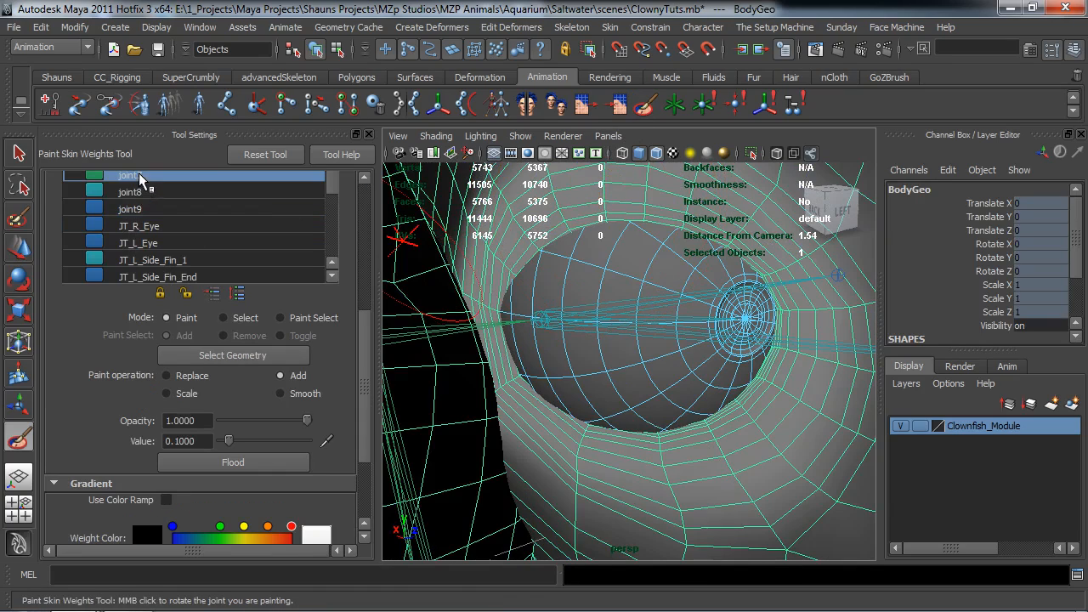
pyautogui.keyDown('alt'); pyautogui.moveTo(545, 255); pyautogui.dragTo(585, 235); pyautogui.keyUp('alt')
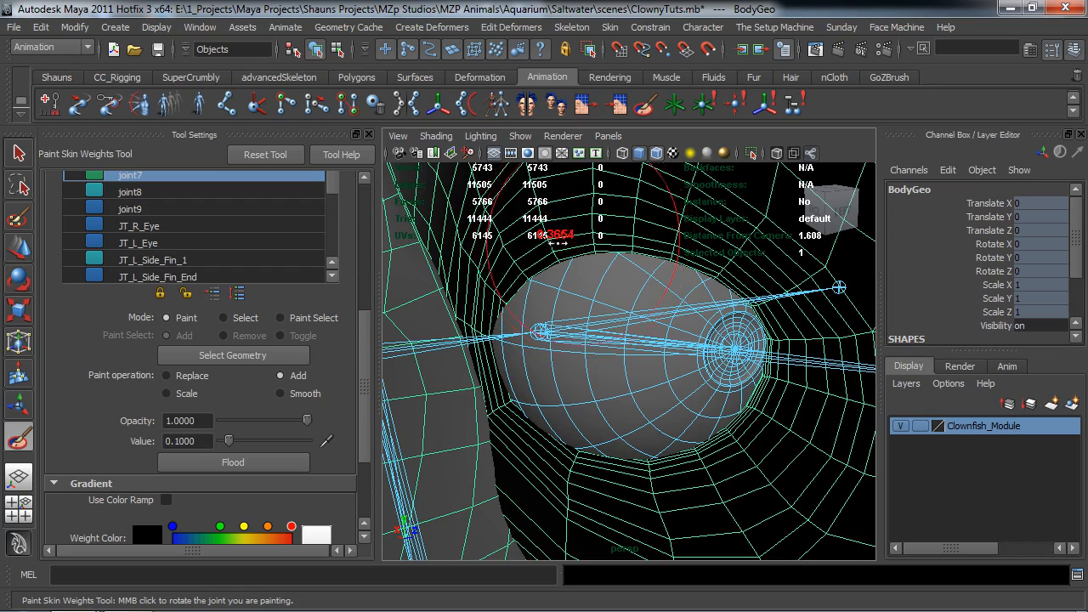
pyautogui.click(168, 375)
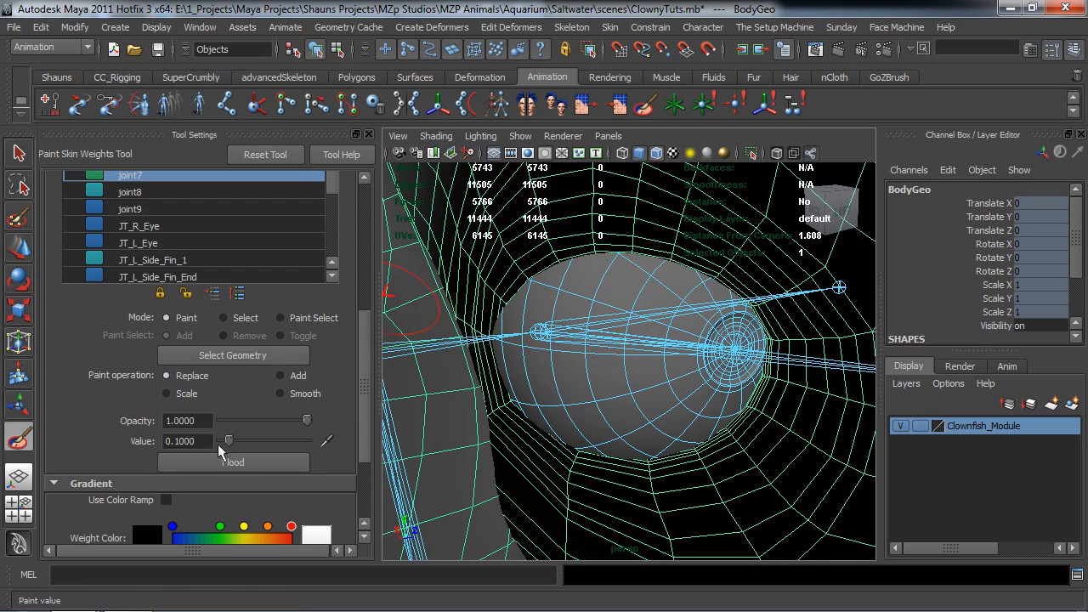
pyautogui.moveTo(211, 441); pyautogui.dragTo(122, 441)
pyautogui.write('0')
pyautogui.press('Return')
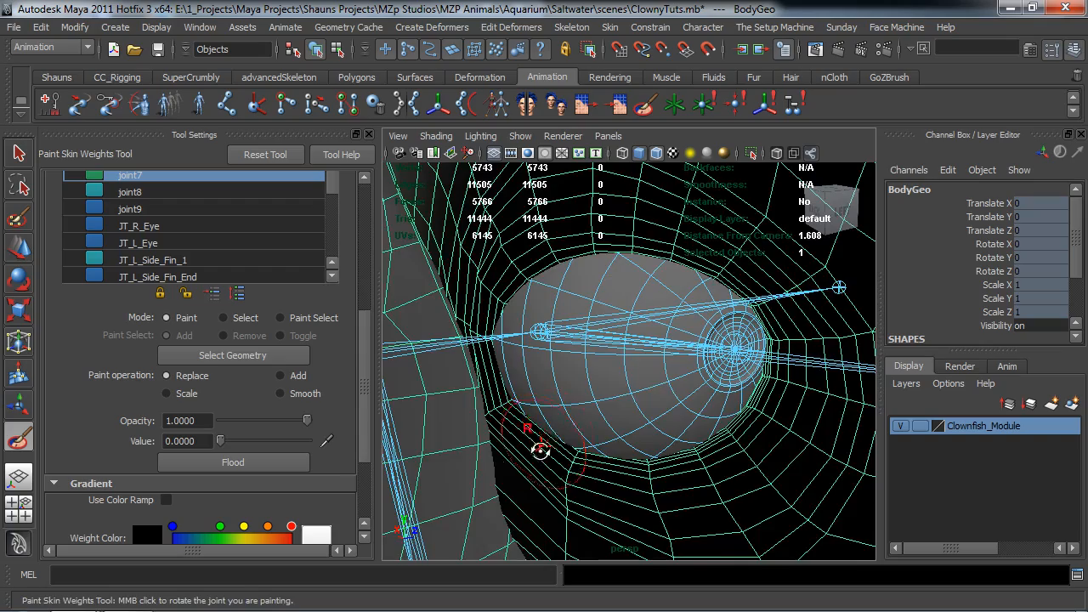
# - Paint joint8 skin weights on the body mesh at the edge of the eye socket using Replace with a value of 0
pyautogui.keyDown('alt'); pyautogui.moveTo(541, 450); pyautogui.dragTo(586, 433); pyautogui.keyUp('alt')
pyautogui.keyDown('alt'); pyautogui.moveTo(586, 432); pyautogui.dragTo(633, 424, button='middle'); pyautogui.keyUp('alt')
pyautogui.keyDown('alt'); pyautogui.moveTo(633, 425); pyautogui.dragTo(646, 426, button='right'); pyautogui.keyUp('alt')
pyautogui.moveTo(639, 423)
pyautogui.keyDown('alt'); pyautogui.mouseDown()
pyautogui.moveTo(663, 374)
pyautogui.moveTo(637, 412)
pyautogui.mouseUp(); pyautogui.keyUp('alt')
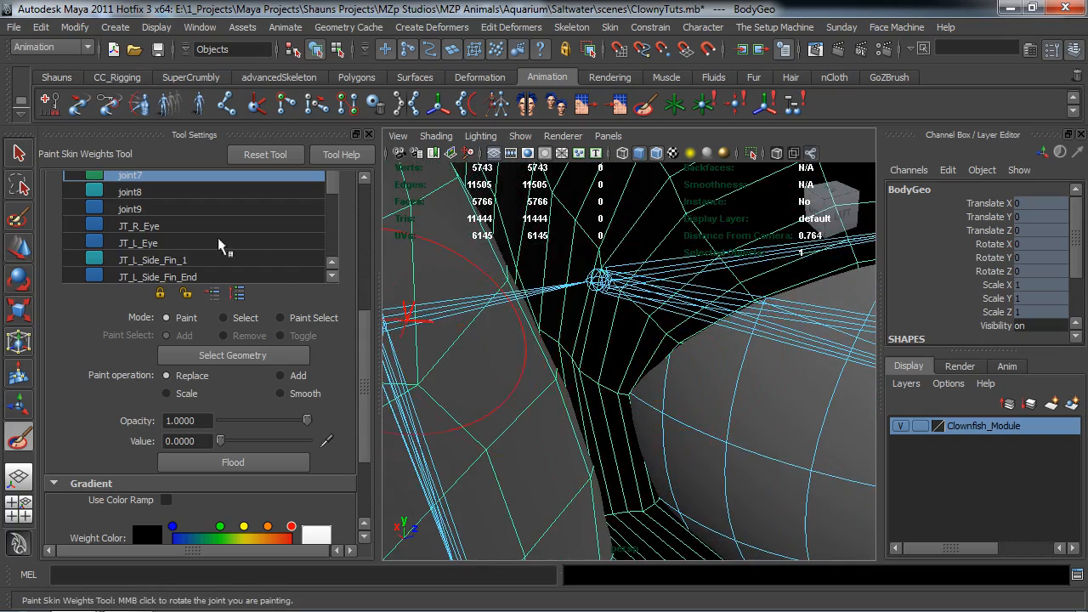
pyautogui.click(142, 197)
pyautogui.moveTo(736, 310); pyautogui.dragTo(680, 334)
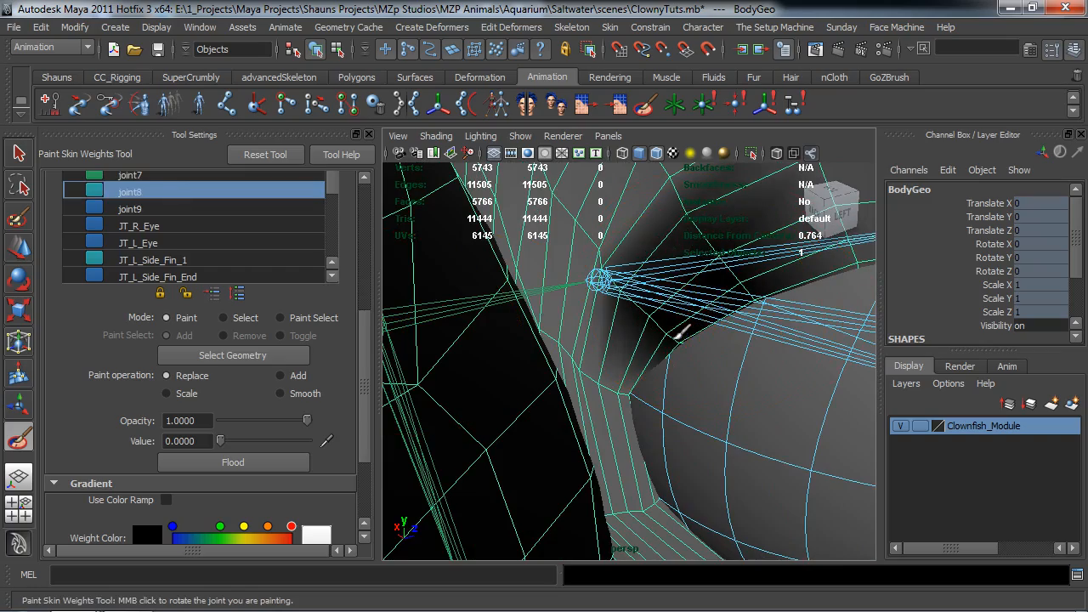
# - Examine how joint8, joint7 and joint6 influence the body mesh around both eye sockets
pyautogui.keyDown('alt'); pyautogui.moveTo(663, 333); pyautogui.dragTo(654, 369); pyautogui.keyUp('alt')
pyautogui.scroll(-5, 636, 341)
pyautogui.scroll(3, 668, 341)
pyautogui.scroll(2, 654, 369)
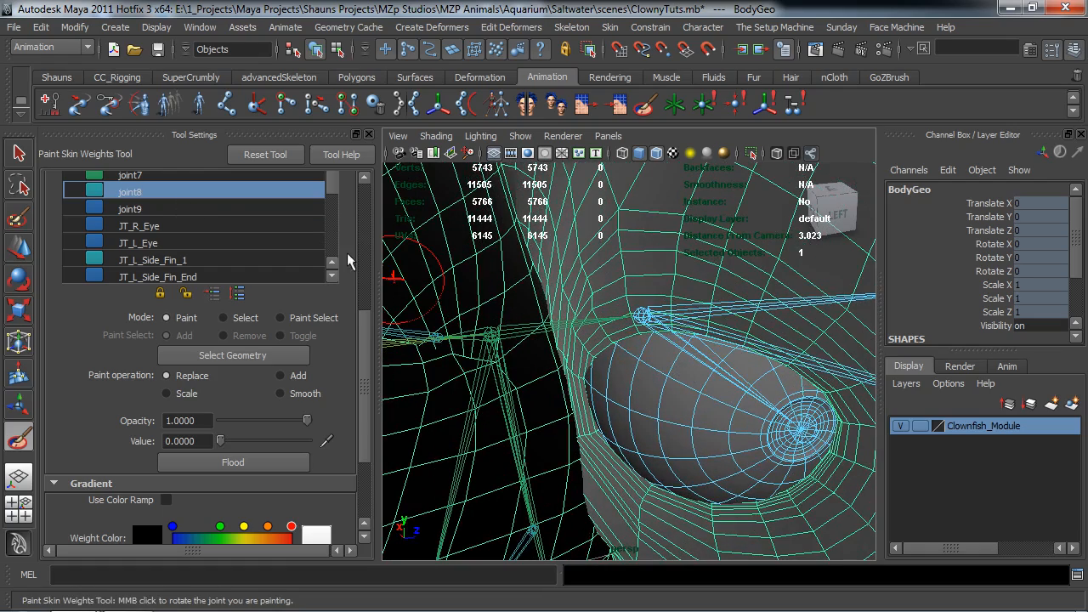
pyautogui.moveTo(368, 329); pyautogui.dragTo(363, 287)
pyautogui.click(145, 274)
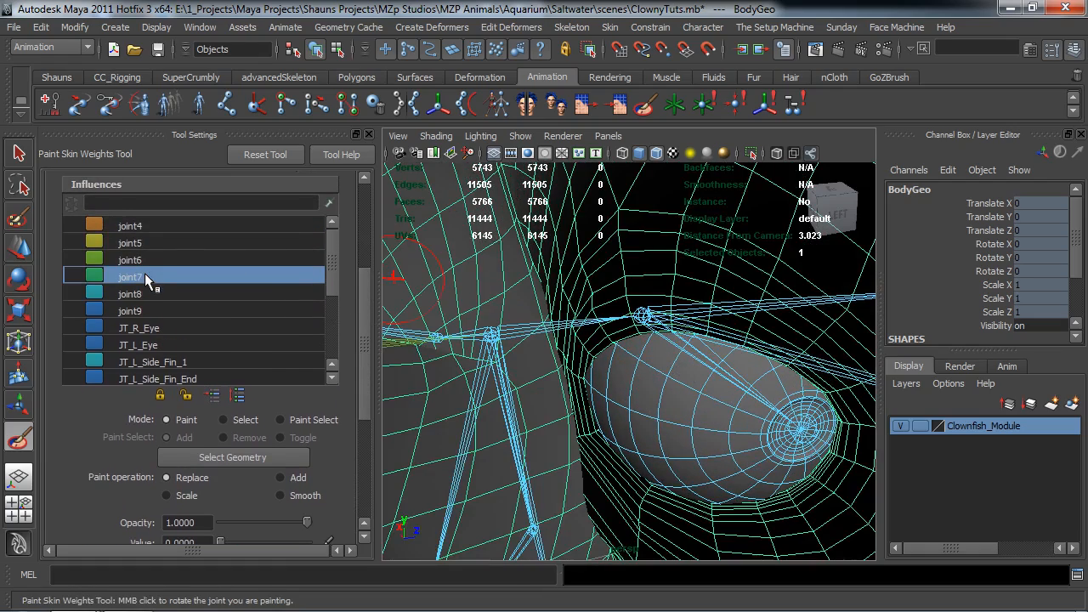
pyautogui.click(148, 258)
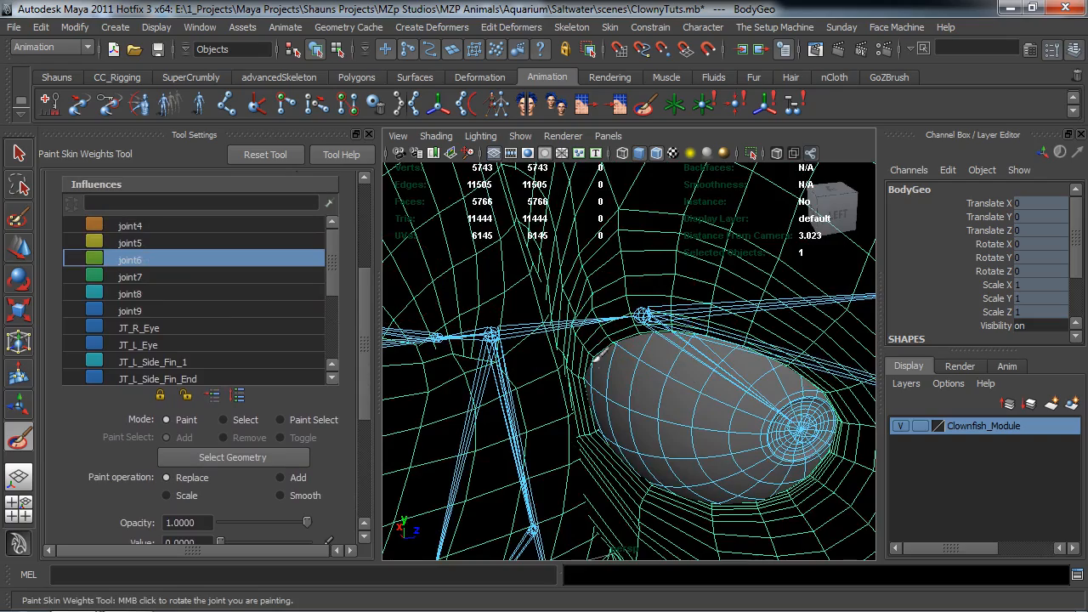
pyautogui.keyDown('alt'); pyautogui.moveTo(704, 419); pyautogui.dragTo(462, 394); pyautogui.keyUp('alt')
pyautogui.keyDown('alt'); pyautogui.moveTo(462, 394); pyautogui.dragTo(529, 403, button='middle'); pyautogui.keyUp('alt')
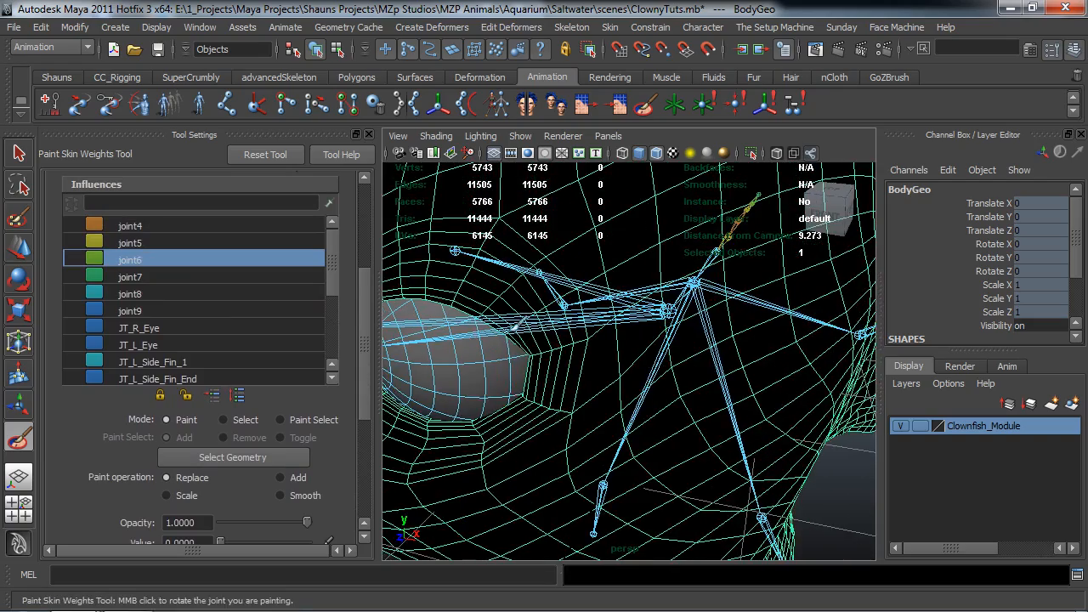
pyautogui.keyDown('alt'); pyautogui.moveTo(512, 416); pyautogui.dragTo(612, 416); pyautogui.keyUp('alt')
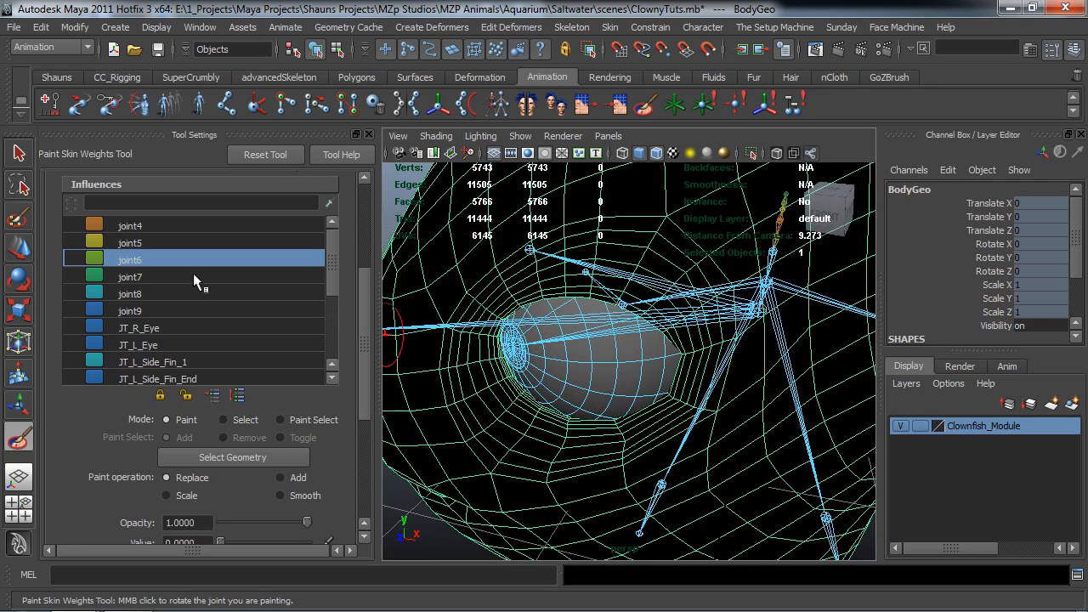
# - Reduce joint7 skin weights on the body mesh behind the head and around the dorsal fin using Replace with a value of 0
pyautogui.click(146, 277)
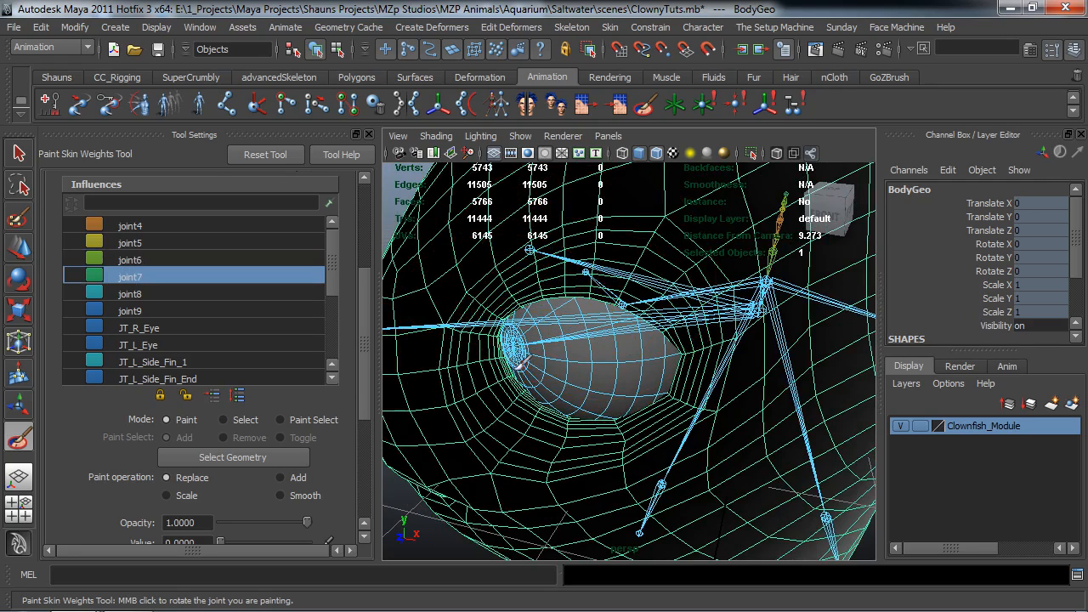
pyautogui.keyDown('alt'); pyautogui.moveTo(685, 356); pyautogui.dragTo(629, 361, button='right'); pyautogui.keyUp('alt')
pyautogui.keyDown('alt'); pyautogui.moveTo(659, 367); pyautogui.dragTo(595, 365); pyautogui.keyUp('alt')
pyautogui.keyDown('alt'); pyautogui.moveTo(595, 366); pyautogui.dragTo(605, 377, button='middle'); pyautogui.keyUp('alt')
pyautogui.keyDown('alt'); pyautogui.moveTo(602, 380); pyautogui.dragTo(462, 357); pyautogui.keyUp('alt')
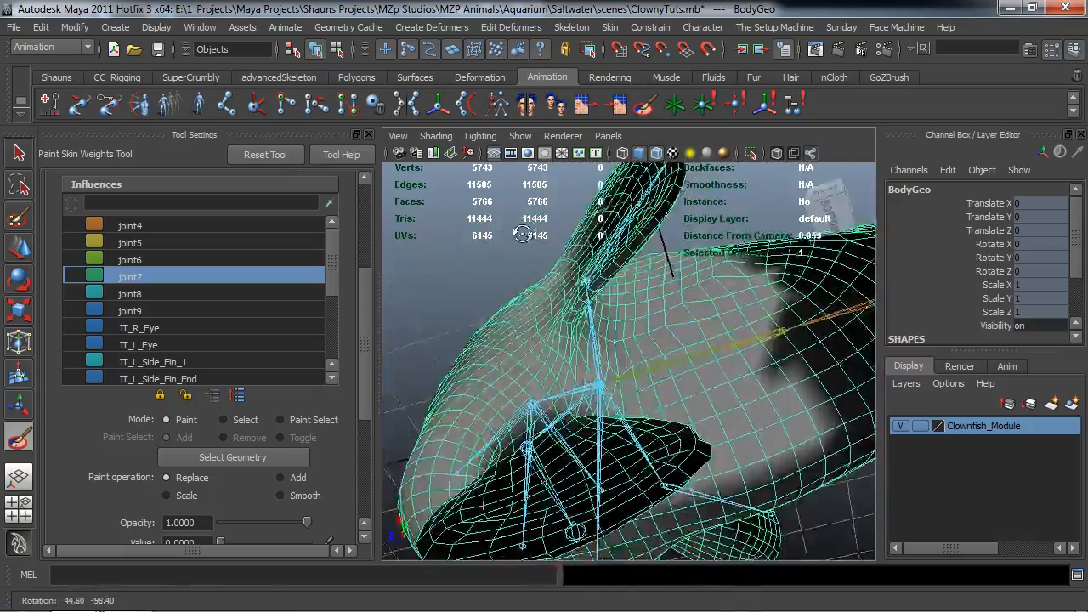
pyautogui.moveTo(552, 193)
pyautogui.keyDown('alt'); pyautogui.mouseDown()
pyautogui.moveTo(556, 319)
pyautogui.moveTo(508, 333)
pyautogui.moveTo(510, 377)
pyautogui.moveTo(486, 439)
pyautogui.moveTo(488, 416)
pyautogui.mouseUp(); pyautogui.keyUp('alt')
pyautogui.moveTo(488, 416)
pyautogui.keyDown('alt'); pyautogui.mouseDown(button='right')
pyautogui.moveTo(553, 368)
pyautogui.moveTo(547, 357)
pyautogui.moveTo(591, 376)
pyautogui.moveTo(631, 367)
pyautogui.mouseUp(button='right'); pyautogui.keyUp('alt')
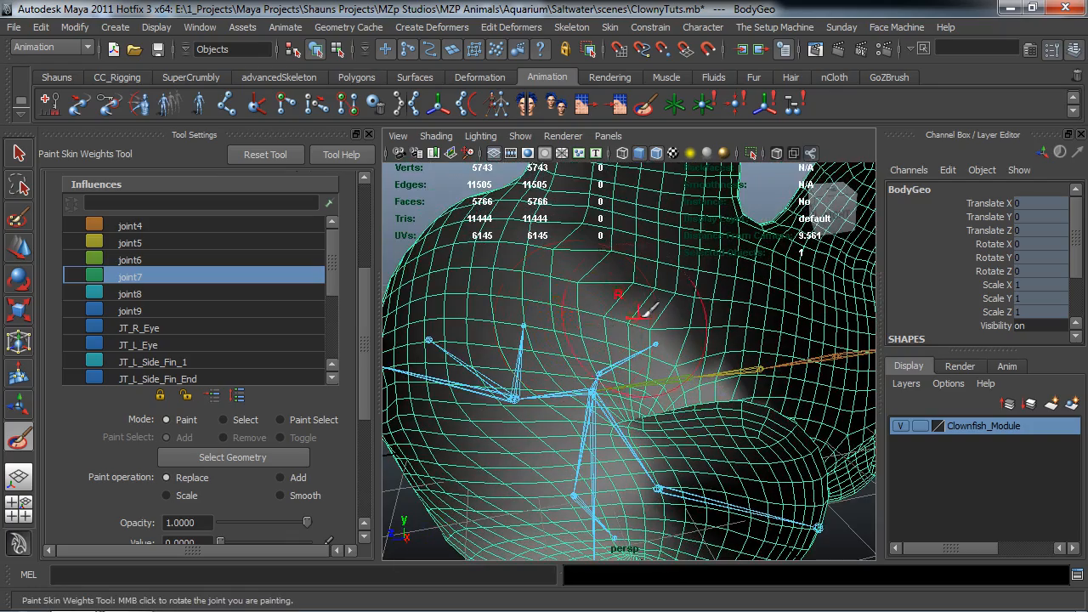
pyautogui.keyDown('alt'); pyautogui.moveTo(704, 349); pyautogui.dragTo(683, 365); pyautogui.keyUp('alt')
pyautogui.keyDown('alt'); pyautogui.moveTo(655, 208); pyautogui.dragTo(556, 255); pyautogui.keyUp('alt')
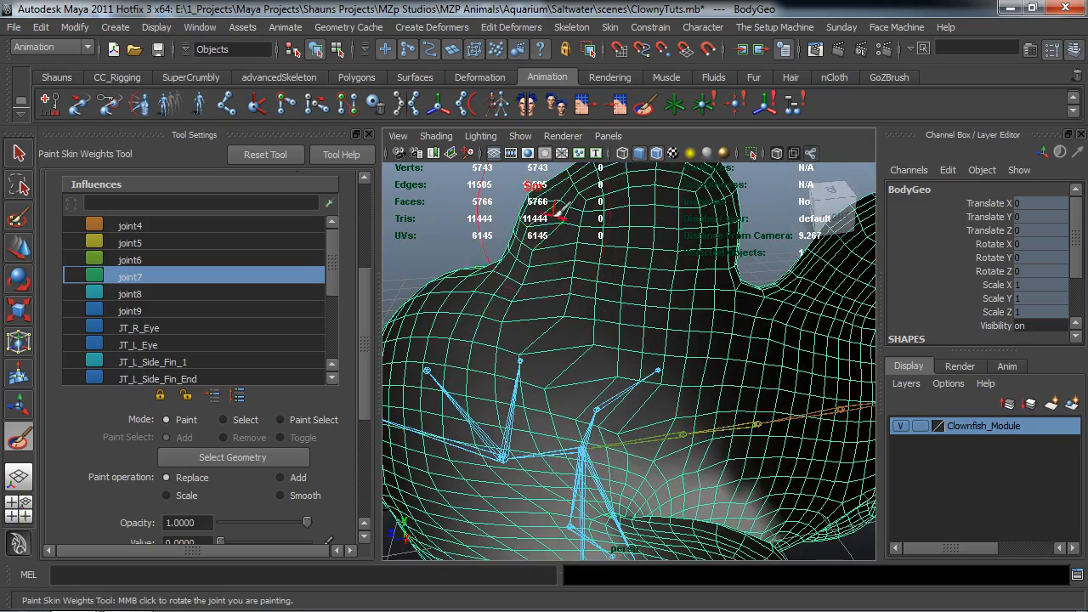
# - Paint and smooth joint7 skin weights around the dorsal fin's front base using Add with a value of 0.1
pyautogui.click(281, 477)
pyautogui.scroll(-3, 233, 511)
pyautogui.moveTo(210, 440); pyautogui.dragTo(148, 440)
pyautogui.write('.1')
pyautogui.press('Return')
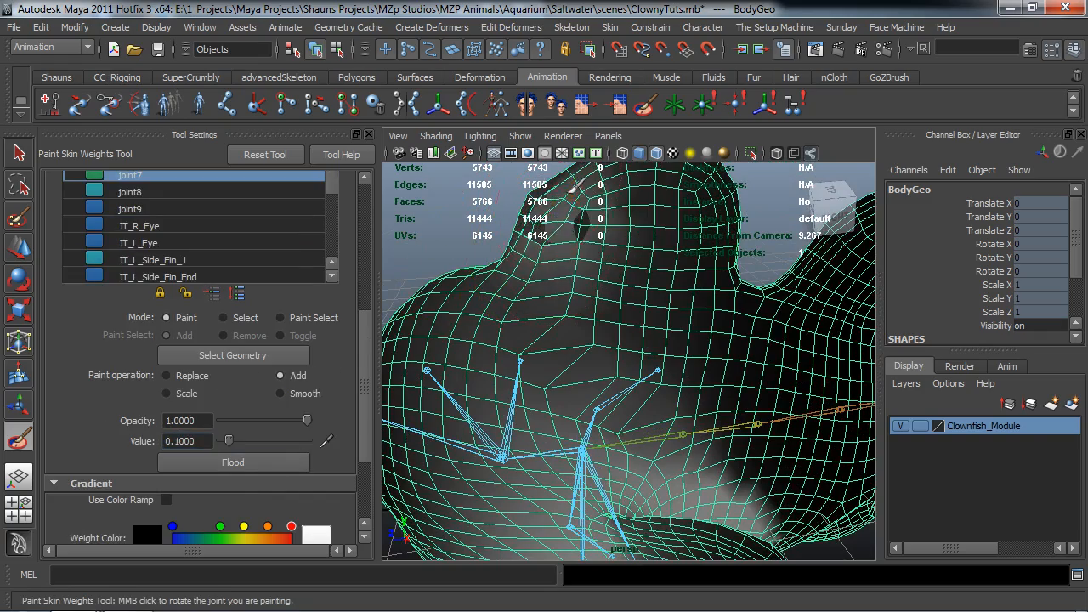
pyautogui.keyDown('alt'); pyautogui.moveTo(455, 229); pyautogui.dragTo(671, 278); pyautogui.keyUp('alt')
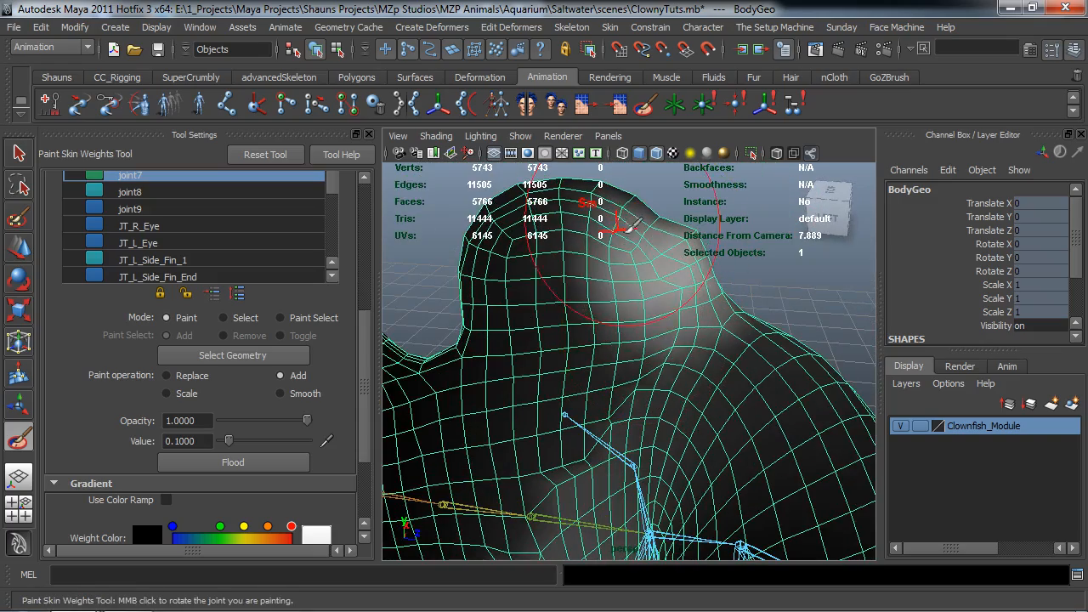
pyautogui.moveTo(647, 404)
pyautogui.keyDown('alt'); pyautogui.mouseDown()
pyautogui.moveTo(604, 335)
pyautogui.moveTo(621, 357)
pyautogui.moveTo(595, 286)
pyautogui.moveTo(583, 320)
pyautogui.moveTo(535, 377)
pyautogui.moveTo(614, 246)
pyautogui.moveTo(569, 316)
pyautogui.moveTo(539, 316)
pyautogui.moveTo(476, 255)
pyautogui.moveTo(404, 216)
pyautogui.moveTo(528, 332)
pyautogui.moveTo(601, 340)
pyautogui.moveTo(615, 382)
pyautogui.moveTo(603, 394)
pyautogui.moveTo(567, 359)
pyautogui.moveTo(421, 321)
pyautogui.mouseUp(); pyautogui.keyUp('alt')
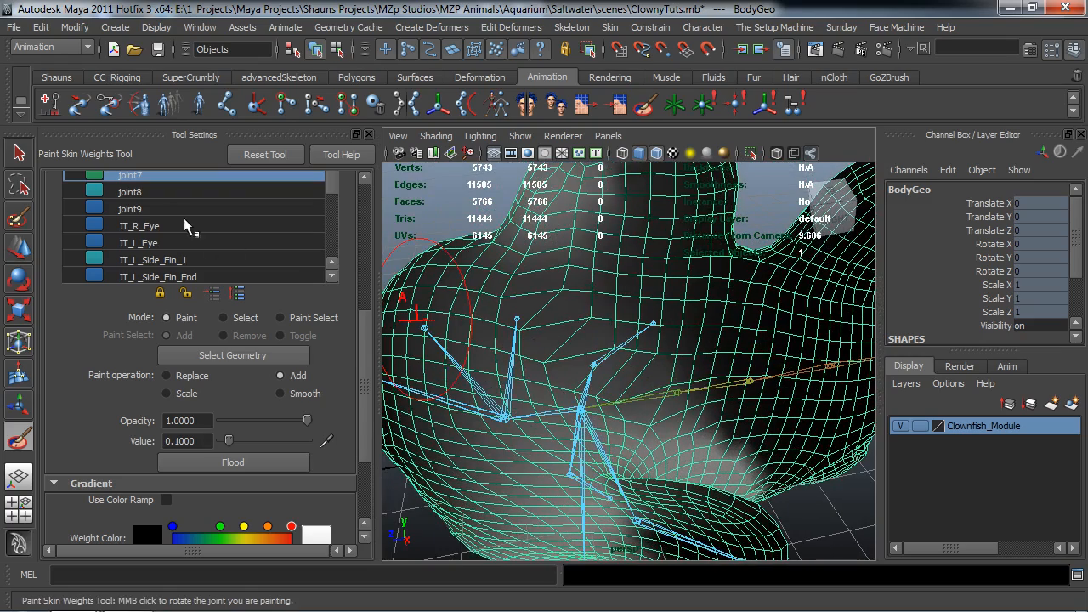
# - Make joint6 the painted influence on the body mesh and set the Add value to 0.2
pyautogui.click(138, 194)
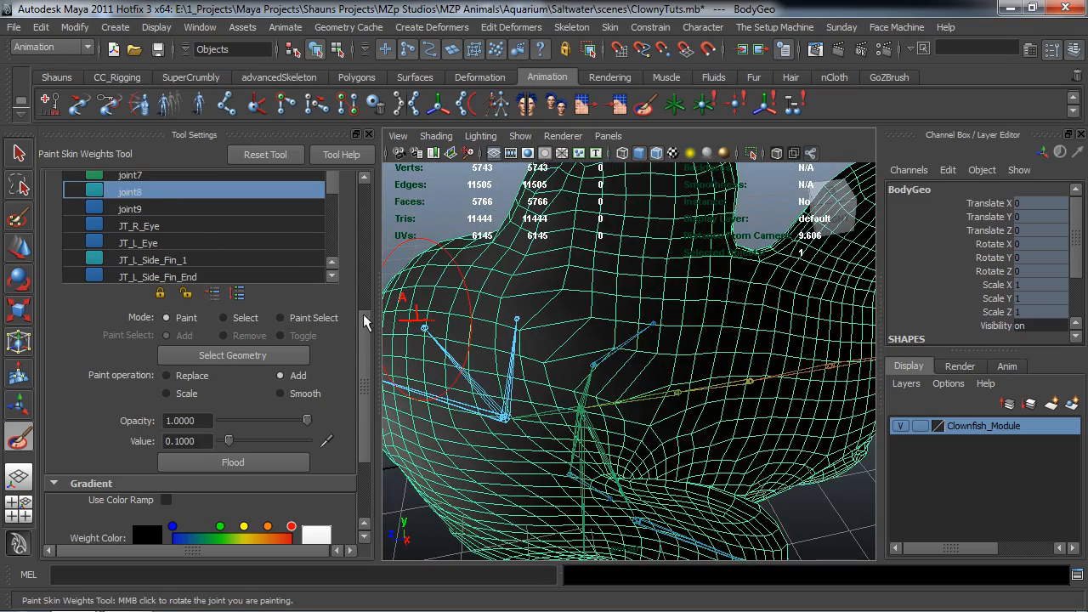
pyautogui.scroll(3, 365, 322)
pyautogui.click(136, 316)
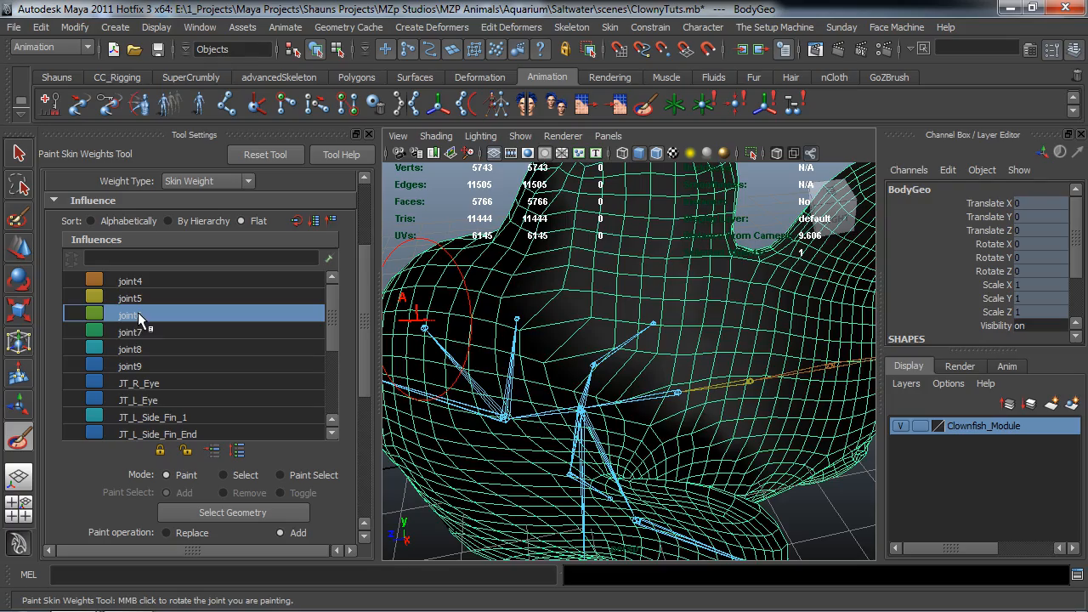
pyautogui.click(139, 330)
pyautogui.click(140, 315)
pyautogui.keyDown('alt'); pyautogui.moveTo(612, 330); pyautogui.dragTo(582, 307, button='middle'); pyautogui.keyUp('alt')
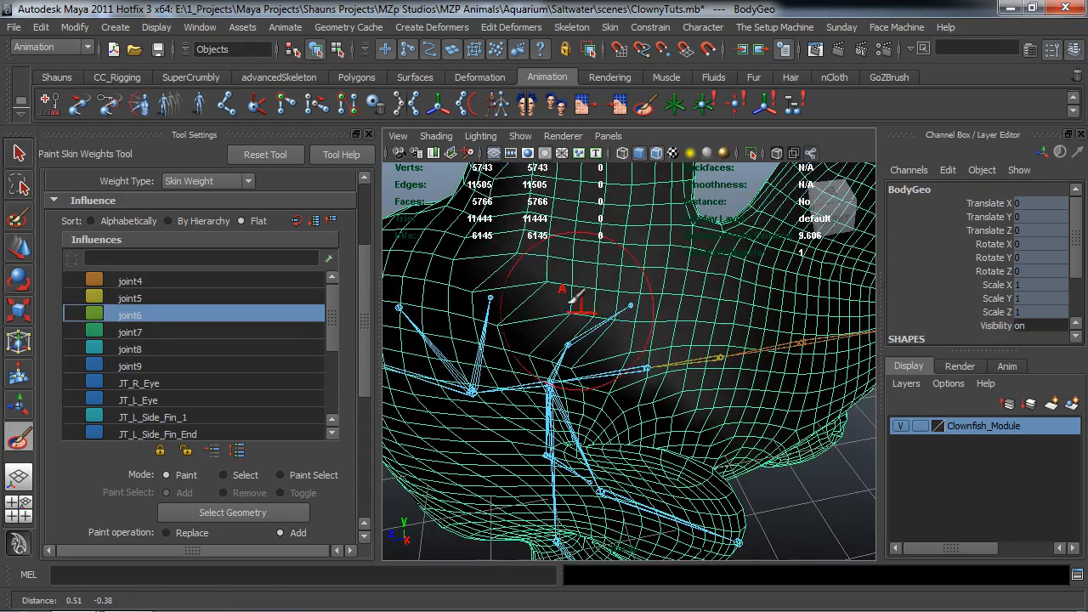
pyautogui.moveTo(661, 384)
pyautogui.keyDown('alt'); pyautogui.mouseDown()
pyautogui.moveTo(590, 286)
pyautogui.moveTo(573, 230)
pyautogui.moveTo(633, 272)
pyautogui.mouseUp(); pyautogui.keyUp('alt')
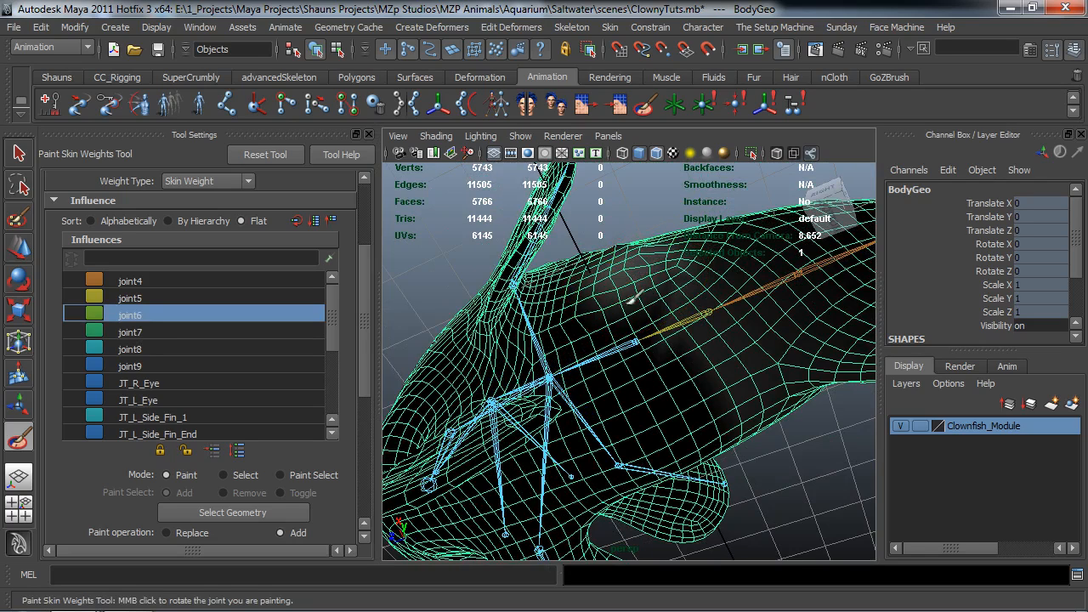
pyautogui.scroll(-3, 221, 401)
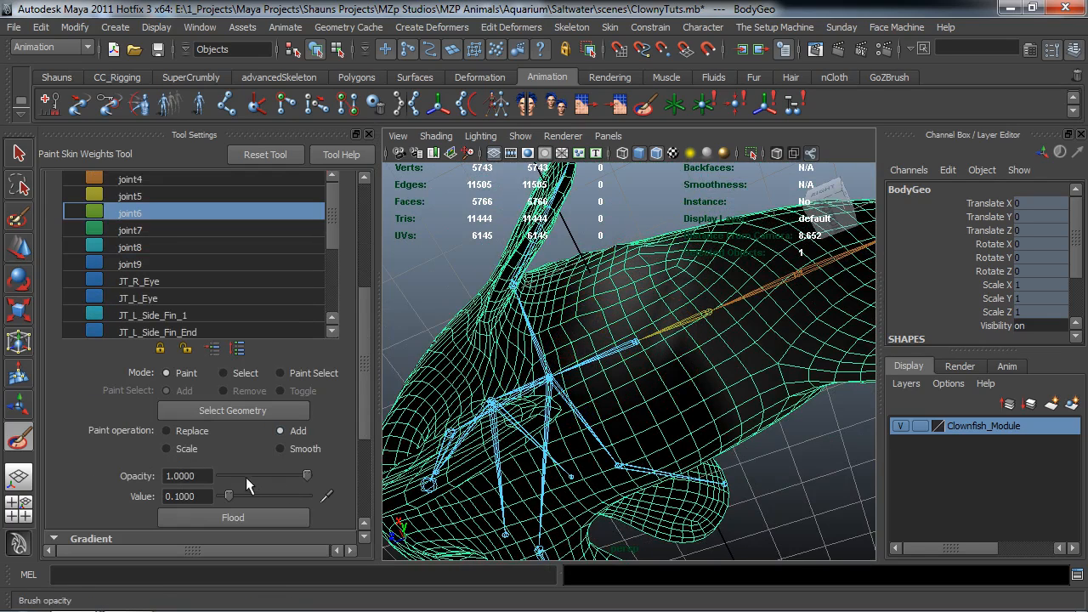
pyautogui.doubleClick(207, 496)
pyautogui.write('0.2')
pyautogui.press('Return')
# - Paint joint6 skin weights across the upper body below the dorsal fin using Add with a value of 0.2
pyautogui.moveTo(646, 303)
pyautogui.keyDown('alt'); pyautogui.mouseDown()
pyautogui.moveTo(633, 361)
pyautogui.moveTo(614, 361)
pyautogui.mouseUp(); pyautogui.keyUp('alt')
pyautogui.moveTo(582, 272)
pyautogui.keyDown('alt'); pyautogui.mouseDown()
pyautogui.moveTo(613, 332)
pyautogui.moveTo(661, 354)
pyautogui.moveTo(640, 351)
pyautogui.mouseUp(); pyautogui.keyUp('alt')
pyautogui.moveTo(548, 299)
pyautogui.keyDown('alt'); pyautogui.mouseDown()
pyautogui.moveTo(522, 317)
pyautogui.moveTo(578, 301)
pyautogui.moveTo(578, 328)
pyautogui.moveTo(563, 317)
pyautogui.moveTo(568, 363)
pyautogui.moveTo(583, 339)
pyautogui.mouseUp(); pyautogui.keyUp('alt')
pyautogui.scroll(-4, 563, 317)
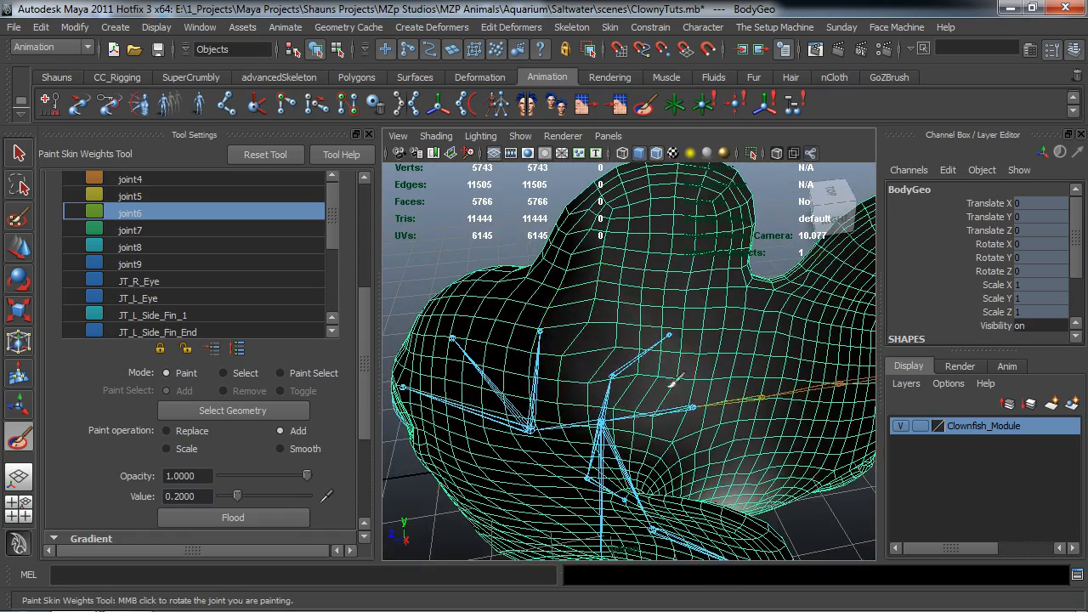
pyautogui.keyDown('alt'); pyautogui.moveTo(663, 350); pyautogui.dragTo(654, 282, button='middle'); pyautogui.keyUp('alt')
pyautogui.moveTo(617, 289)
pyautogui.keyDown('alt'); pyautogui.mouseDown()
pyautogui.moveTo(648, 265)
pyautogui.moveTo(705, 295)
pyautogui.moveTo(629, 300)
pyautogui.mouseUp(); pyautogui.keyUp('alt')
pyautogui.keyDown('alt'); pyautogui.moveTo(630, 300); pyautogui.dragTo(671, 261, button='middle'); pyautogui.keyUp('alt')
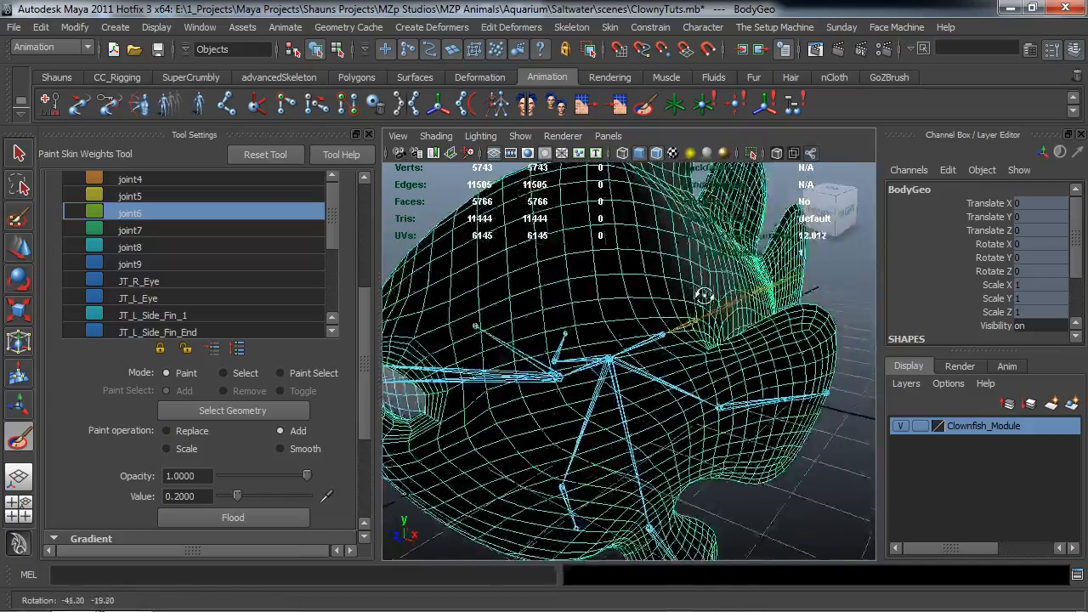
pyautogui.moveTo(653, 276)
pyautogui.keyDown('alt'); pyautogui.mouseDown()
pyautogui.moveTo(569, 324)
pyautogui.moveTo(521, 307)
pyautogui.mouseUp(); pyautogui.keyUp('alt')
pyautogui.scroll(3, 518, 280)
pyautogui.keyDown('alt'); pyautogui.moveTo(517, 263); pyautogui.dragTo(505, 313, button='middle'); pyautogui.keyUp('alt')
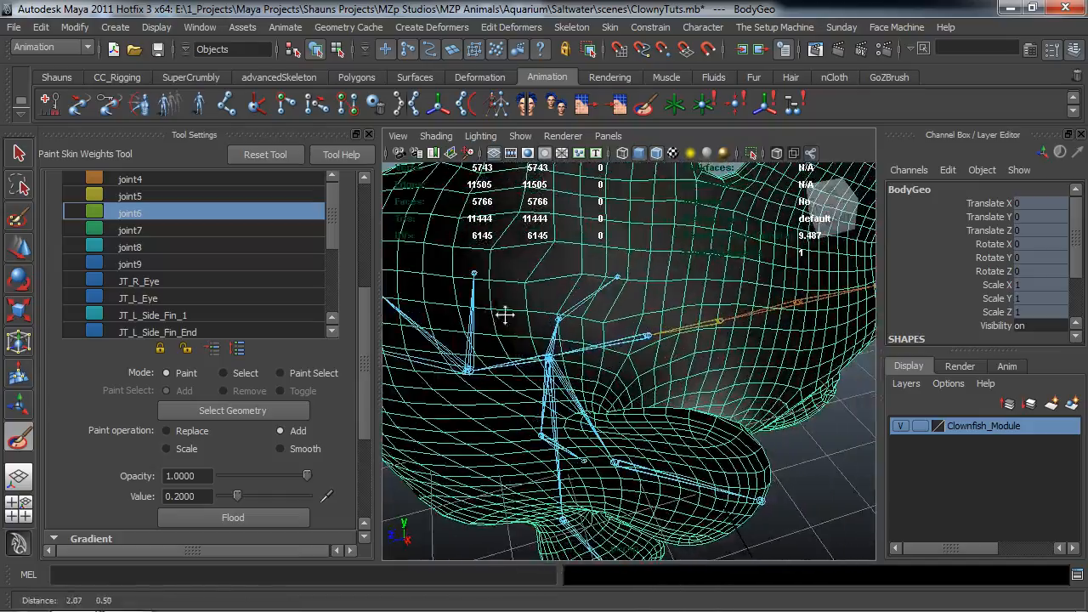
# - Paint joint6 skin weights down the left flank and belly behind the side fin, blending them up toward the dorsal fin
pyautogui.moveTo(629, 297)
pyautogui.keyDown('alt'); pyautogui.mouseDown()
pyautogui.moveTo(668, 314)
pyautogui.moveTo(890, 301)
pyautogui.mouseUp(); pyautogui.keyUp('alt')
pyautogui.moveTo(700, 277)
pyautogui.keyDown('alt'); pyautogui.mouseDown()
pyautogui.moveTo(697, 309)
pyautogui.moveTo(674, 279)
pyautogui.mouseUp(); pyautogui.keyUp('alt')
pyautogui.moveTo(568, 372)
pyautogui.keyDown('alt'); pyautogui.mouseDown()
pyautogui.moveTo(612, 349)
pyautogui.moveTo(586, 376)
pyautogui.mouseUp(); pyautogui.keyUp('alt')
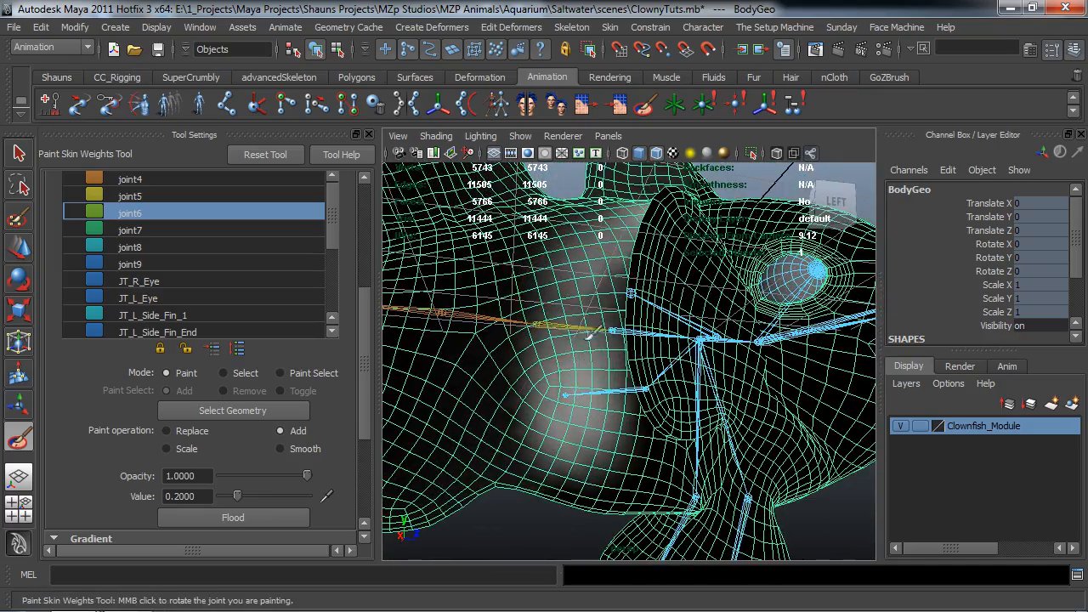
pyautogui.keyDown('alt'); pyautogui.moveTo(576, 291); pyautogui.dragTo(606, 341); pyautogui.keyUp('alt')
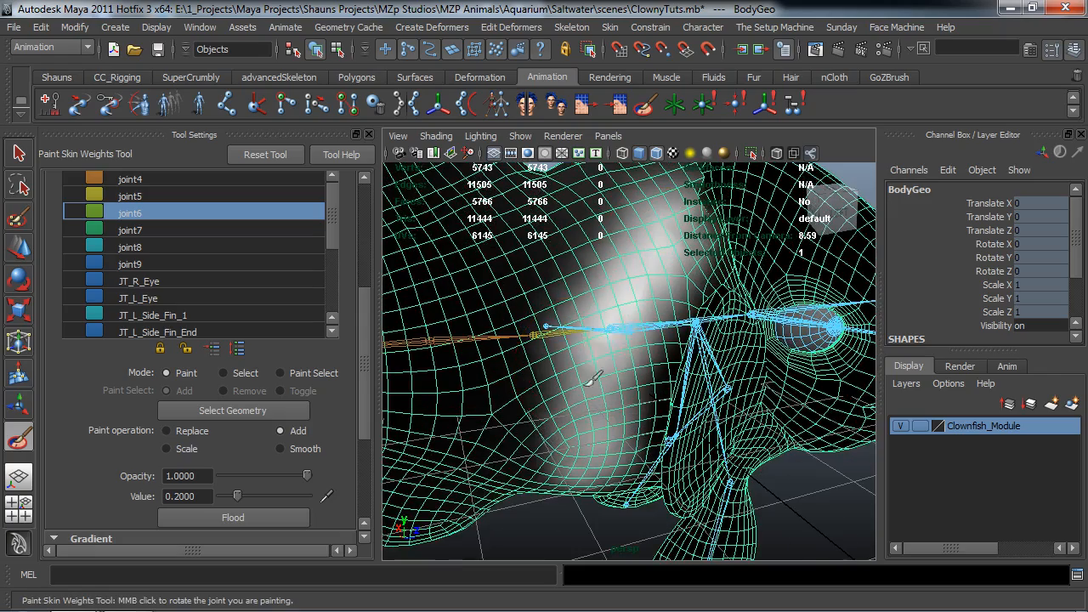
pyautogui.keyDown('alt'); pyautogui.moveTo(606, 250); pyautogui.dragTo(587, 301); pyautogui.keyUp('alt')
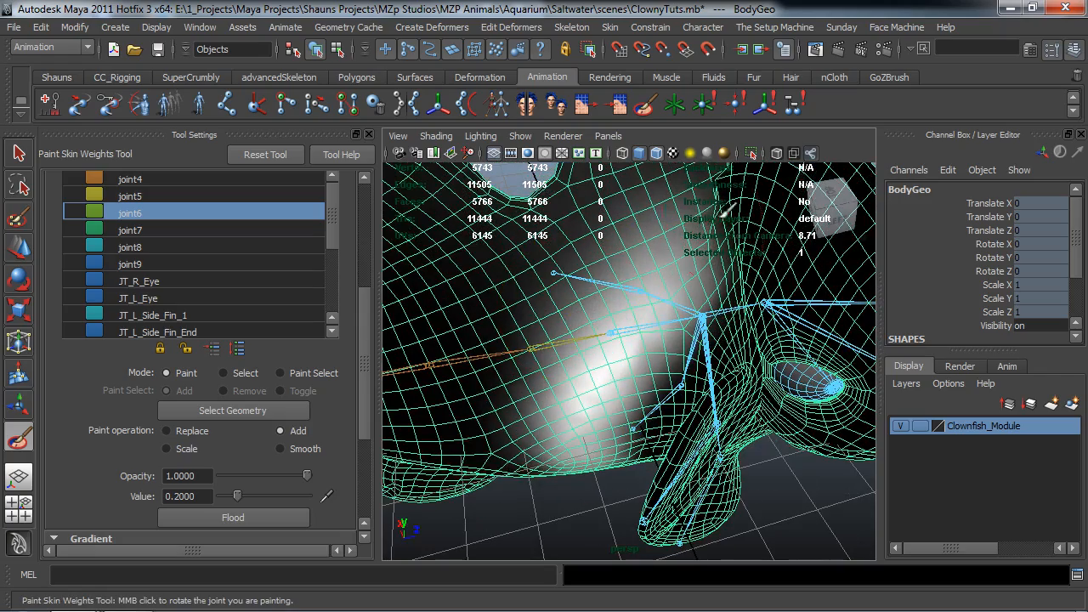
pyautogui.keyDown('alt'); pyautogui.moveTo(602, 410); pyautogui.dragTo(537, 276); pyautogui.keyUp('alt')
pyautogui.keyDown('alt'); pyautogui.moveTo(589, 411); pyautogui.dragTo(609, 336); pyautogui.keyUp('alt')
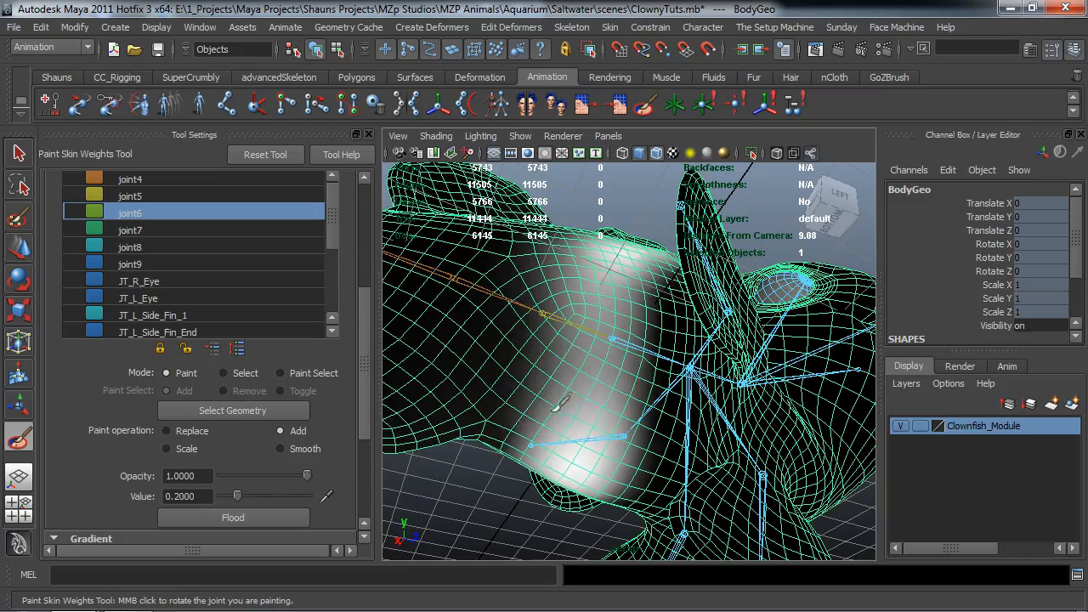
pyautogui.keyDown('alt'); pyautogui.moveTo(574, 412); pyautogui.dragTo(628, 337); pyautogui.keyUp('alt')
pyautogui.moveTo(592, 252)
pyautogui.keyDown('alt'); pyautogui.mouseDown()
pyautogui.moveTo(566, 374)
pyautogui.moveTo(554, 333)
pyautogui.mouseUp(); pyautogui.keyUp('alt')
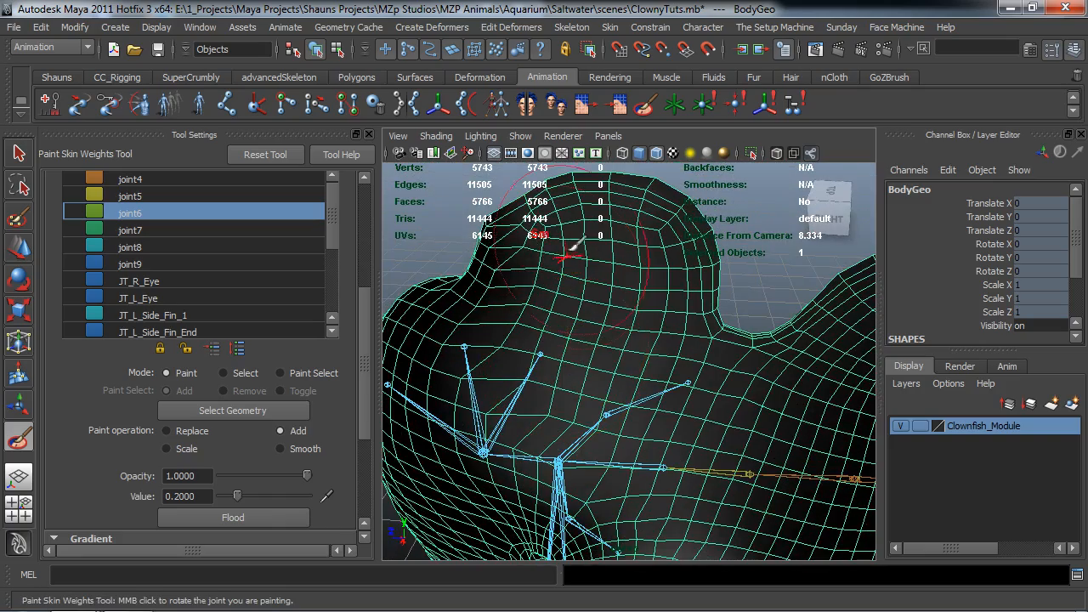
# - Select joint6 and examine its position and the mesh around it from several sides
pyautogui.keyDown('alt'); pyautogui.moveTo(646, 245); pyautogui.dragTo(558, 383); pyautogui.keyUp('alt')
pyautogui.press('w')
pyautogui.click(557, 385)
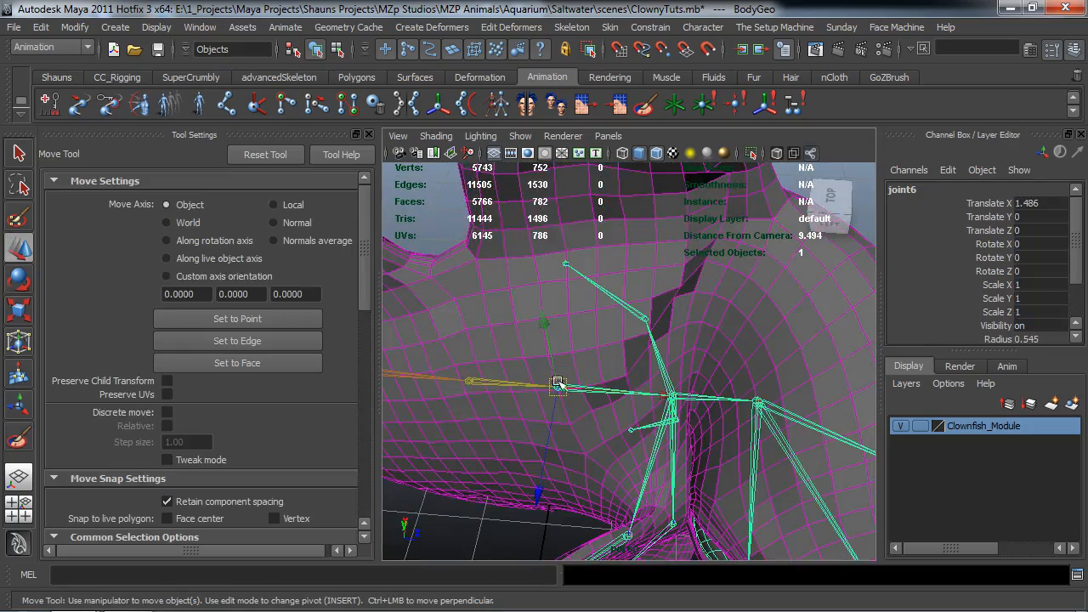
pyautogui.keyDown('alt'); pyautogui.moveTo(571, 331); pyautogui.dragTo(569, 349, button='middle'); pyautogui.keyUp('alt')
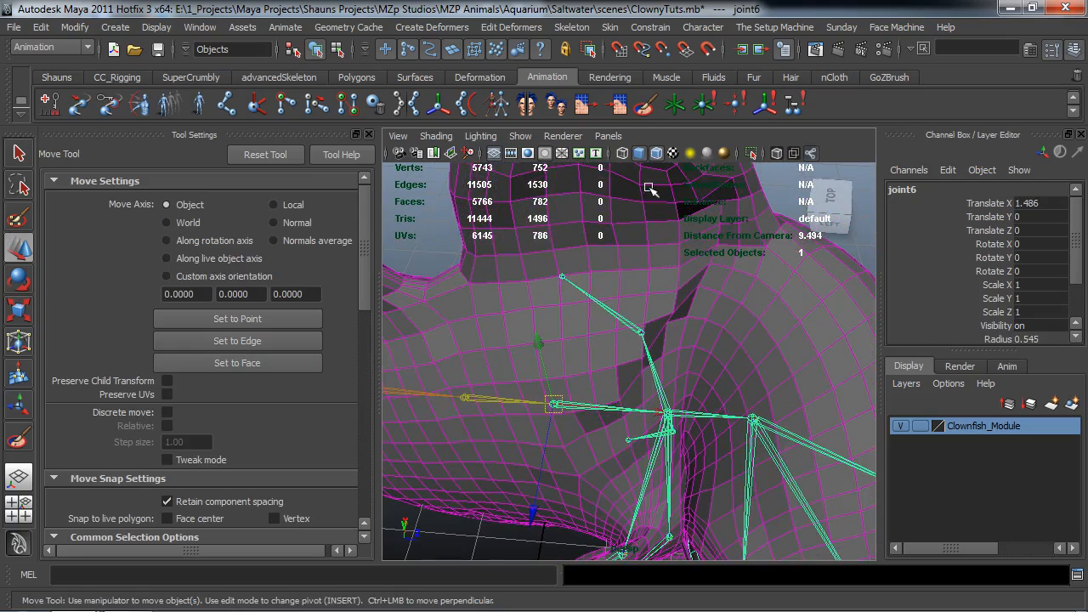
pyautogui.keyDown('alt'); pyautogui.moveTo(624, 452); pyautogui.dragTo(653, 394); pyautogui.keyUp('alt')
pyautogui.keyDown('alt'); pyautogui.moveTo(653, 395); pyautogui.dragTo(636, 397, button='right'); pyautogui.keyUp('alt')
pyautogui.keyDown('alt'); pyautogui.moveTo(636, 397); pyautogui.dragTo(651, 291, button='middle'); pyautogui.keyUp('alt')
pyautogui.scroll(-3, 641, 301)
pyautogui.scroll(3, 636, 272)
pyautogui.scroll(-3, 641, 333)
pyautogui.keyDown('alt'); pyautogui.moveTo(640, 338); pyautogui.dragTo(635, 388, button='middle'); pyautogui.keyUp('alt')
pyautogui.keyDown('alt'); pyautogui.moveTo(633, 387); pyautogui.dragTo(619, 274); pyautogui.keyUp('alt')
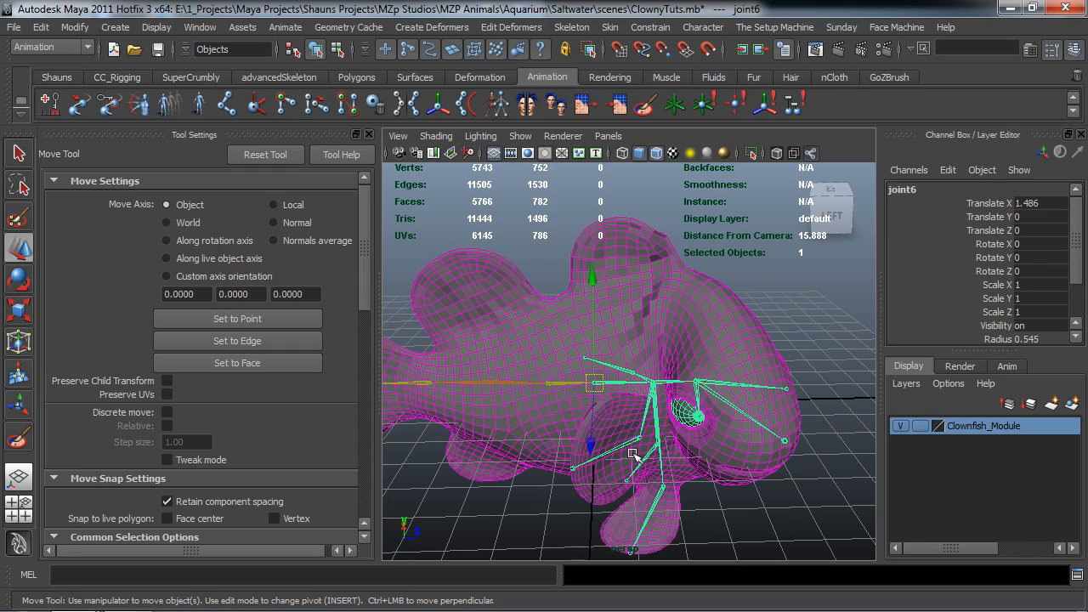
pyautogui.keyDown('alt'); pyautogui.moveTo(659, 367); pyautogui.dragTo(476, 364); pyautogui.keyUp('alt')
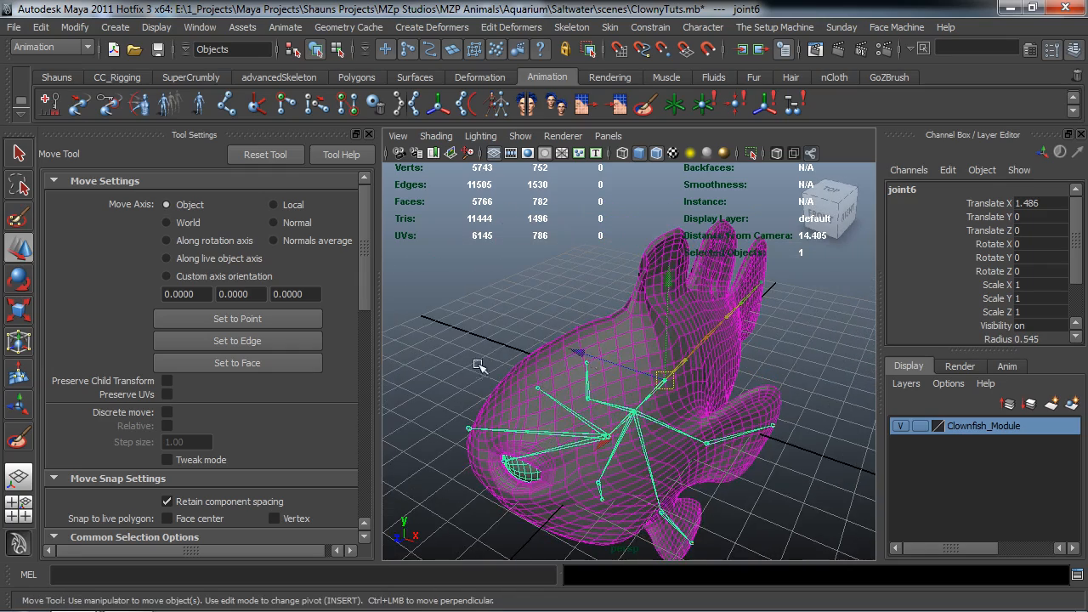
# - Resume skin weight painting on the body mesh and build up a smoothed joint6 band around the body below the dorsal fin
pyautogui.click(619, 339)
pyautogui.keyDown('alt'); pyautogui.moveTo(619, 340); pyautogui.dragTo(667, 366); pyautogui.keyUp('alt')
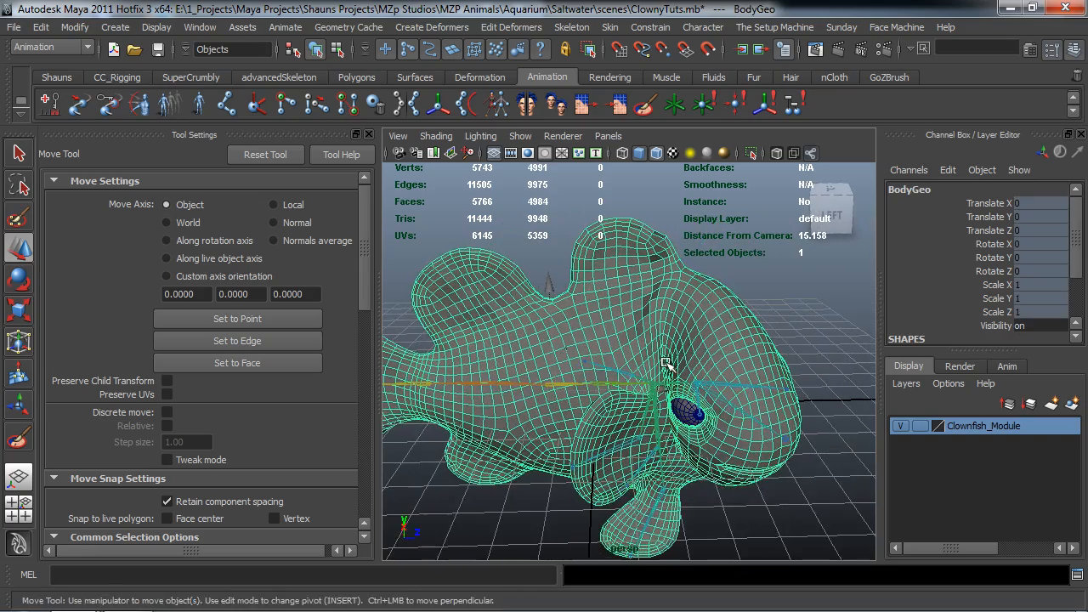
pyautogui.click(644, 103)
pyautogui.scroll(5, 633, 340)
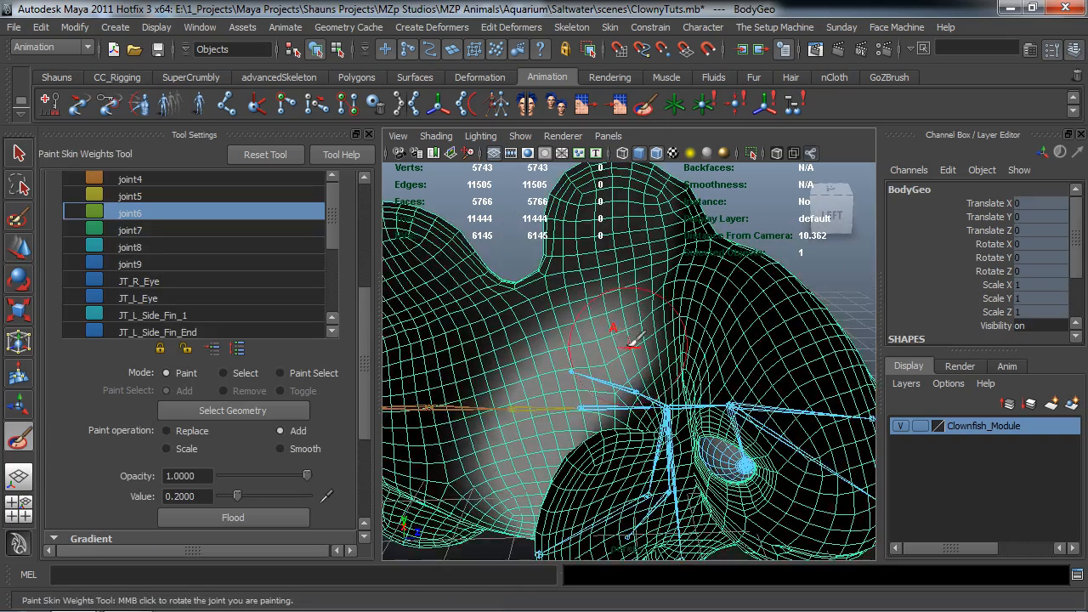
pyautogui.keyDown('alt'); pyautogui.moveTo(633, 341); pyautogui.dragTo(625, 342); pyautogui.keyUp('alt')
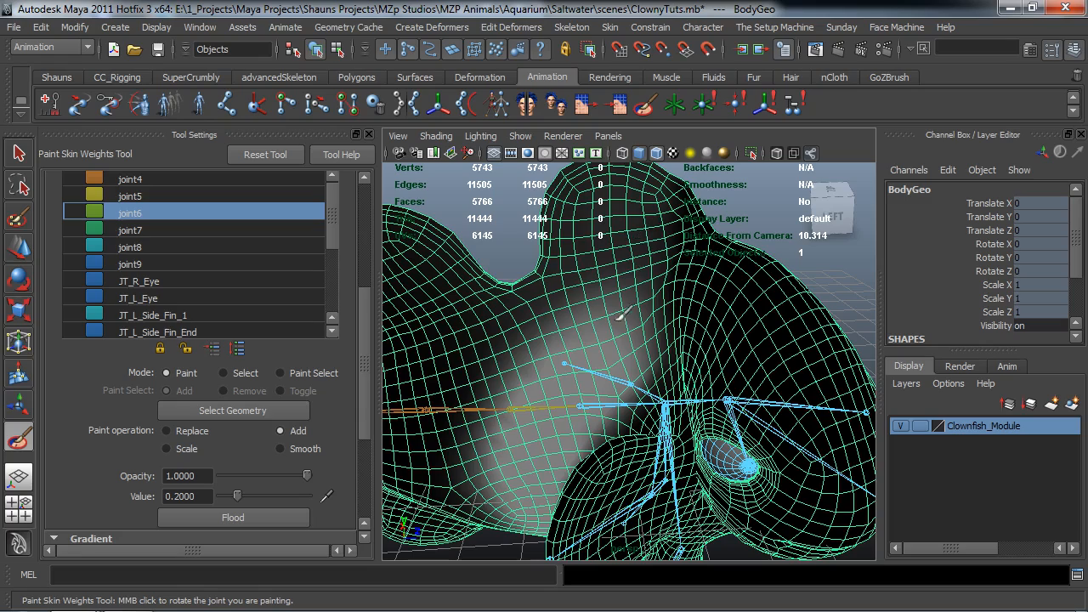
pyautogui.keyDown('shift'); pyautogui.moveTo(568, 270); pyautogui.dragTo(574, 272); pyautogui.keyUp('shift')
pyautogui.moveTo(568, 365)
pyautogui.keyDown('alt'); pyautogui.mouseDown()
pyautogui.moveTo(668, 414)
pyautogui.moveTo(719, 348)
pyautogui.moveTo(676, 319)
pyautogui.moveTo(705, 191)
pyautogui.moveTo(682, 256)
pyautogui.mouseUp(); pyautogui.keyUp('alt')
pyautogui.moveTo(671, 379)
pyautogui.keyDown('alt'); pyautogui.mouseDown()
pyautogui.moveTo(567, 213)
pyautogui.moveTo(631, 208)
pyautogui.moveTo(620, 238)
pyautogui.moveTo(643, 389)
pyautogui.moveTo(663, 404)
pyautogui.mouseUp(); pyautogui.keyUp('alt')
pyautogui.keyDown('alt'); pyautogui.moveTo(651, 287); pyautogui.dragTo(662, 334); pyautogui.keyUp('alt')
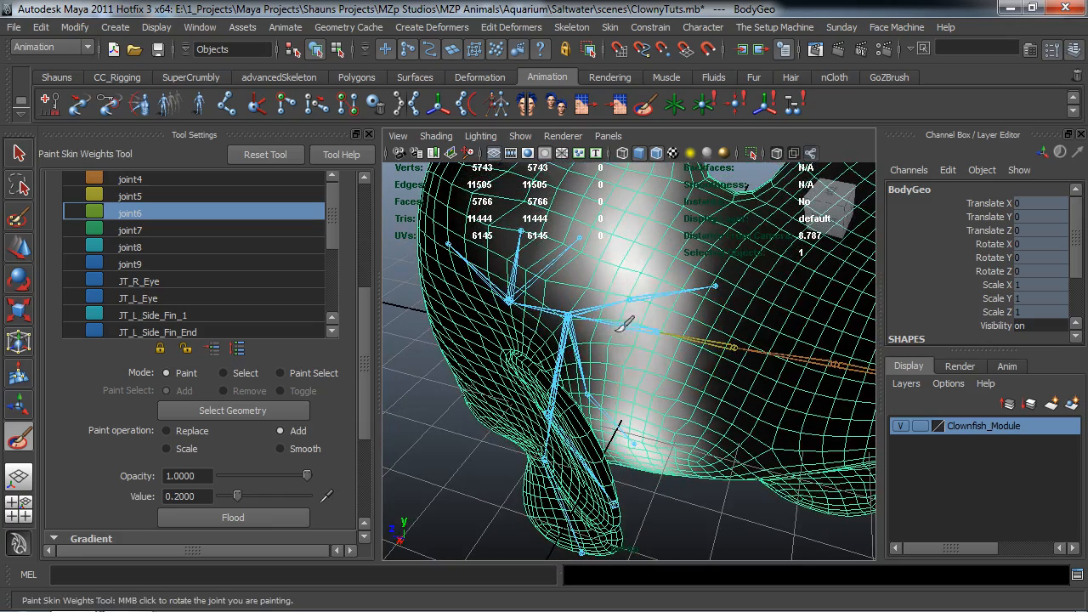
# - Add and smooth joint6 skin weights from the front dorsal fin down the flank to the belly
pyautogui.keyDown('alt'); pyautogui.moveTo(633, 263); pyautogui.dragTo(627, 340); pyautogui.keyUp('alt')
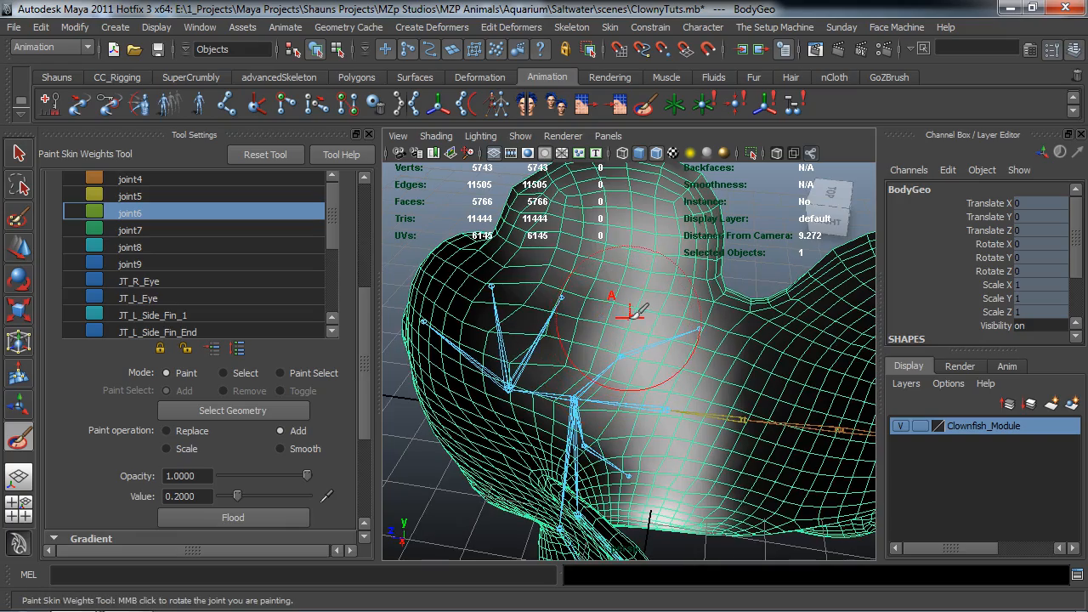
pyautogui.keyDown('alt'); pyautogui.moveTo(625, 300); pyautogui.dragTo(634, 326); pyautogui.keyUp('alt')
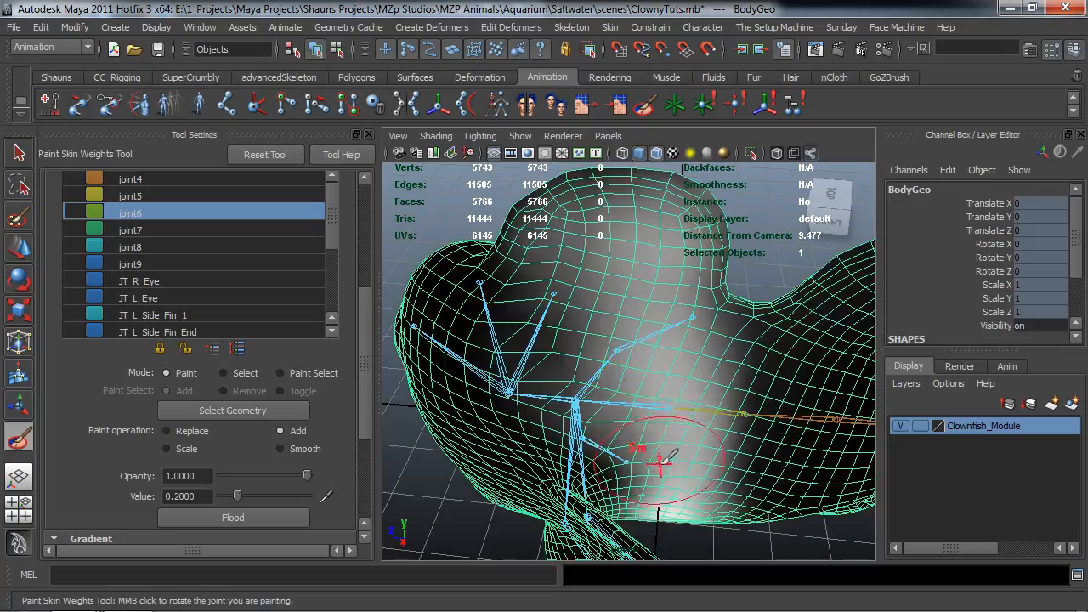
pyautogui.keyDown('alt'); pyautogui.moveTo(668, 457); pyautogui.dragTo(595, 340); pyautogui.keyUp('alt')
# - Select joint7 and add skin weights with a value of 0.2 on the body around the side fin base
pyautogui.click(125, 236)
pyautogui.keyDown('alt'); pyautogui.moveTo(408, 332); pyautogui.dragTo(768, 331); pyautogui.keyUp('alt')
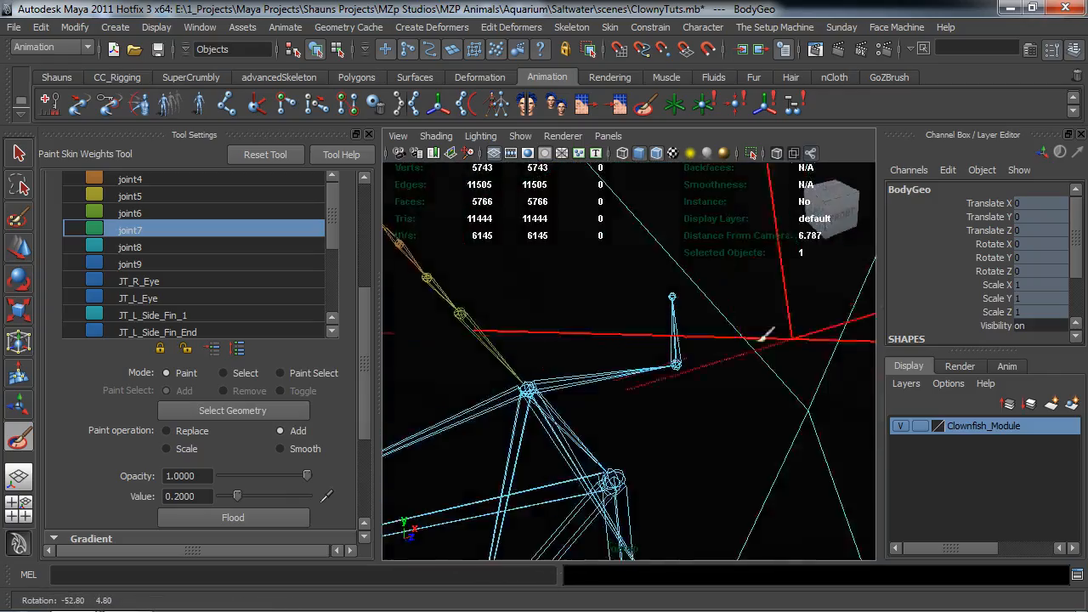
pyautogui.keyDown('alt'); pyautogui.moveTo(687, 339); pyautogui.dragTo(636, 329); pyautogui.keyUp('alt')
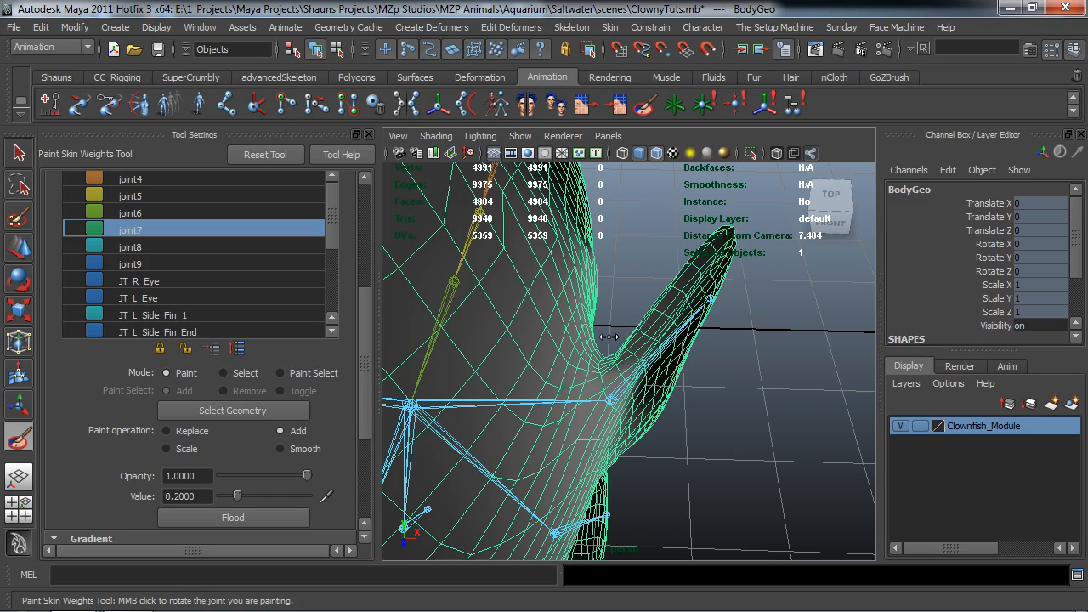
pyautogui.keyDown('alt'); pyautogui.moveTo(636, 404); pyautogui.dragTo(621, 369); pyautogui.keyUp('alt')
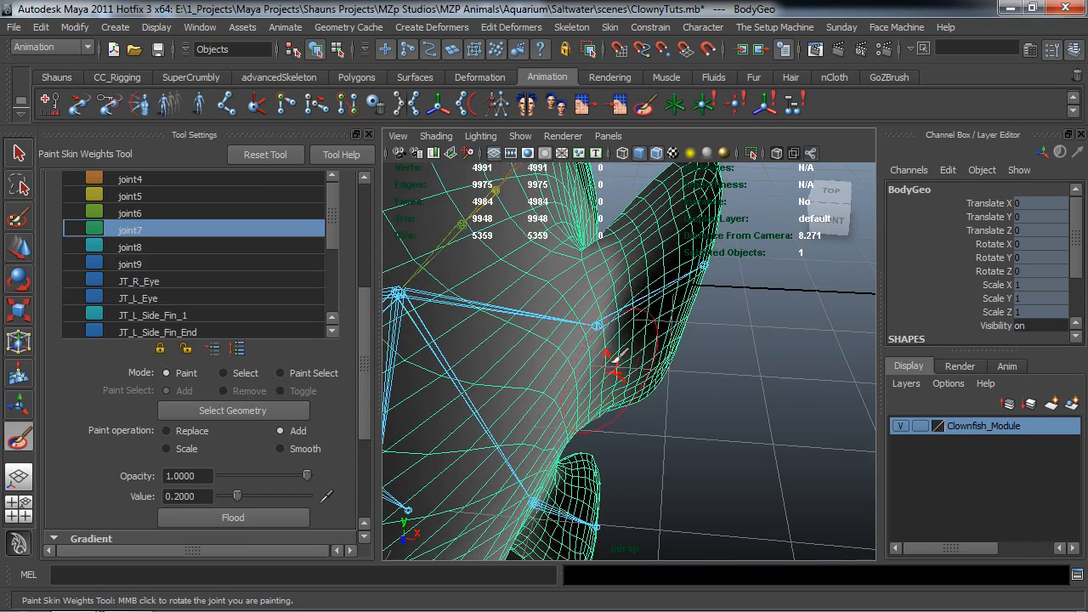
pyautogui.keyDown('alt'); pyautogui.moveTo(658, 362); pyautogui.dragTo(609, 312); pyautogui.keyUp('alt')
# - Build up joint7 skin weights along the opposite flank and lower belly behind the side fin
pyautogui.scroll(-5, 629, 314)
pyautogui.moveTo(670, 327)
pyautogui.keyDown('alt'); pyautogui.mouseDown()
pyautogui.moveTo(651, 335)
pyautogui.moveTo(685, 319)
pyautogui.moveTo(687, 292)
pyautogui.moveTo(673, 337)
pyautogui.moveTo(708, 437)
pyautogui.moveTo(643, 472)
pyautogui.moveTo(684, 327)
pyautogui.mouseUp(); pyautogui.keyUp('alt')
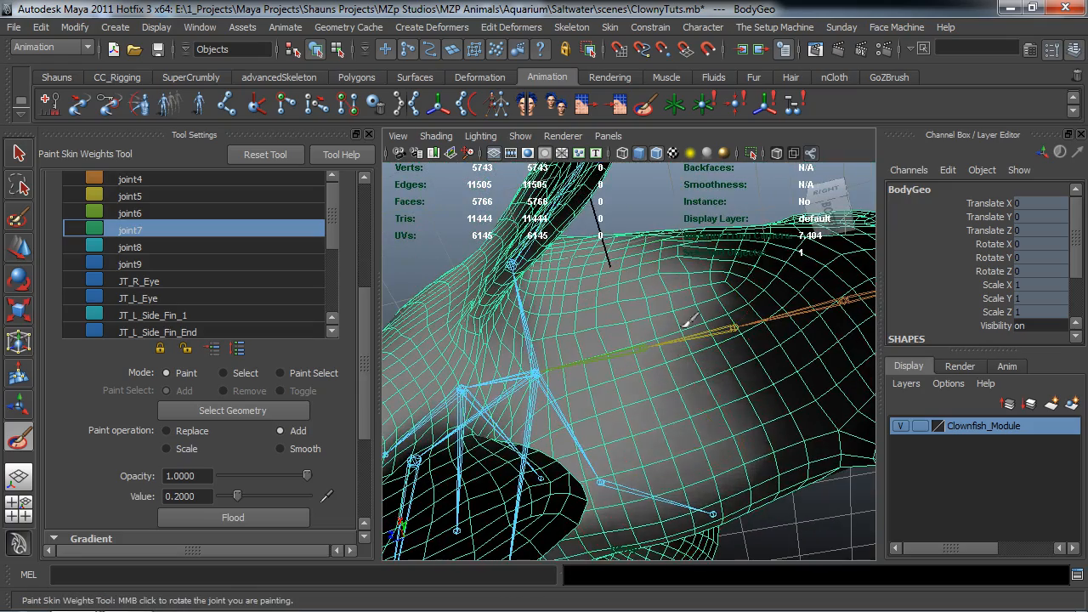
pyautogui.moveTo(671, 237)
pyautogui.keyDown('alt'); pyautogui.mouseDown()
pyautogui.moveTo(661, 408)
pyautogui.moveTo(607, 306)
pyautogui.mouseUp(); pyautogui.keyUp('alt')
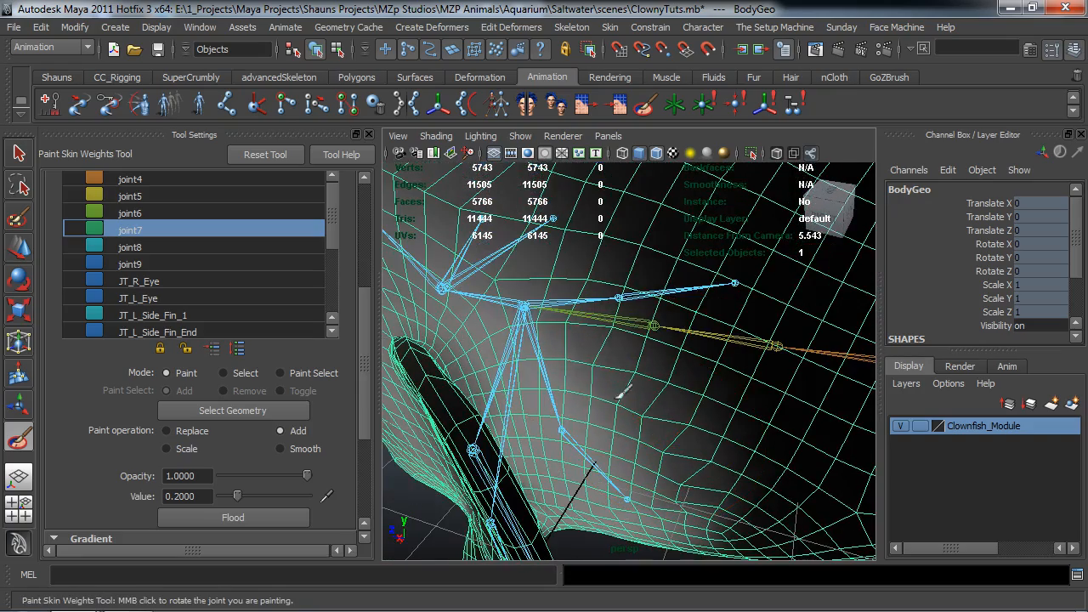
pyautogui.moveTo(669, 466)
pyautogui.keyDown('alt'); pyautogui.mouseDown()
pyautogui.moveTo(668, 433)
pyautogui.moveTo(643, 382)
pyautogui.moveTo(511, 337)
pyautogui.mouseUp(); pyautogui.keyUp('alt')
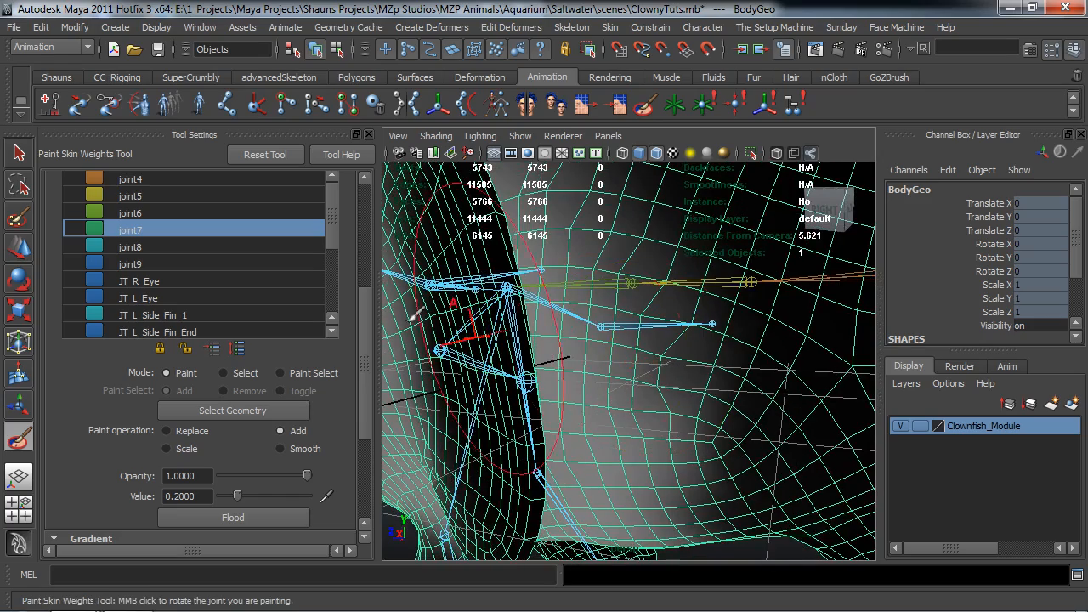
# - Select joint5 and add a vertical band of skin weights with a value of 0.2 down the flank behind the side fin
pyautogui.click(151, 200)
pyautogui.keyDown('alt'); pyautogui.moveTo(710, 308); pyautogui.dragTo(663, 281, button='middle'); pyautogui.keyUp('alt')
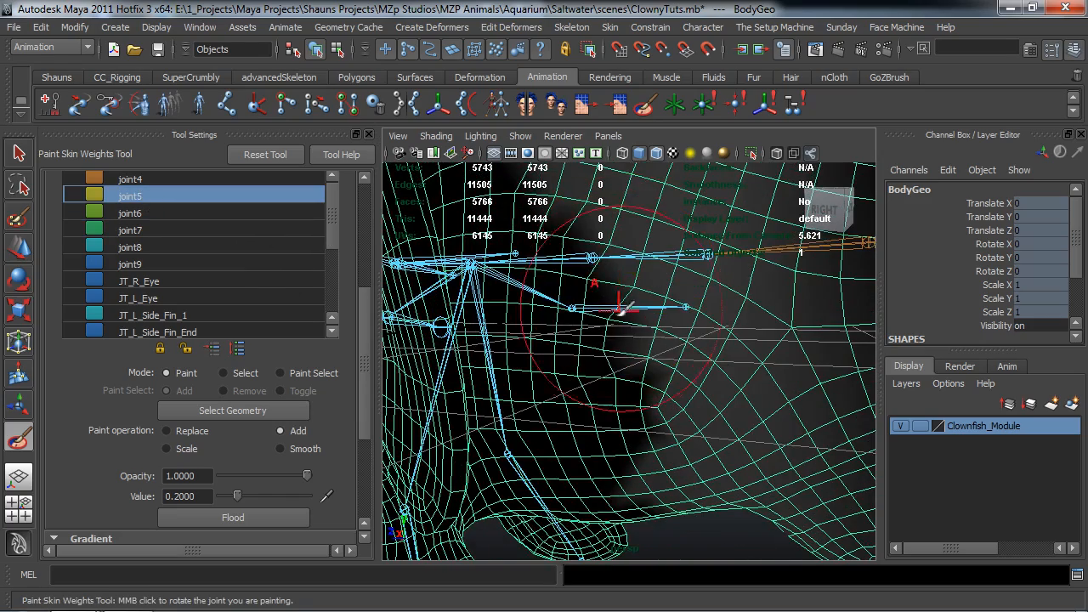
pyautogui.moveTo(614, 255); pyautogui.dragTo(625, 396)
pyautogui.moveTo(625, 451)
pyautogui.mouseDown()
pyautogui.moveTo(620, 247)
pyautogui.moveTo(628, 446)
pyautogui.mouseUp()
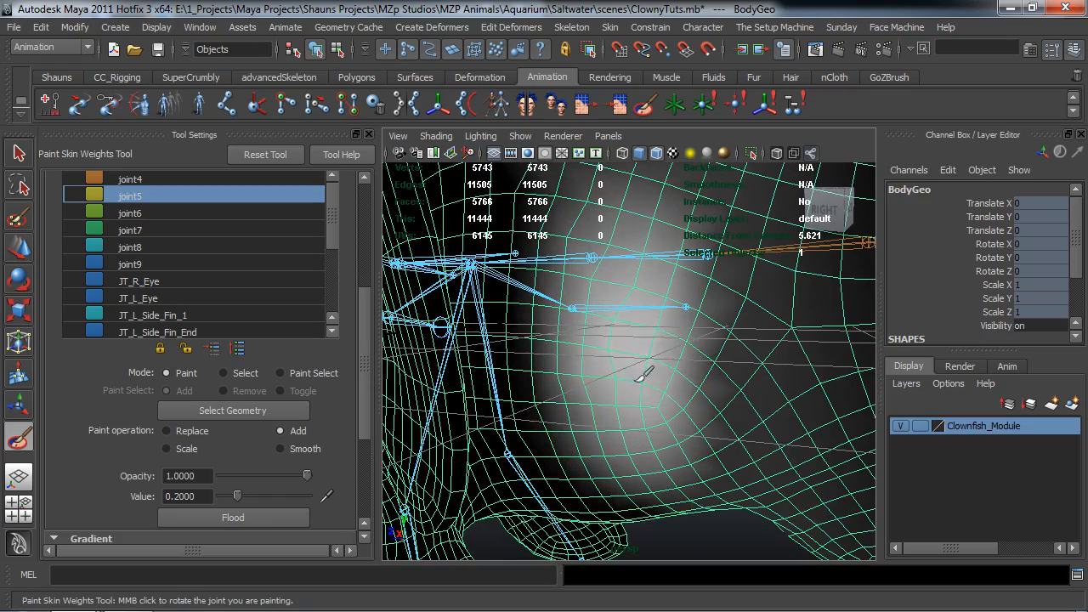
# - Add a matching vertical band of joint5 skin weights on the opposite flank between the side fin and the rear fins
pyautogui.keyDown('alt'); pyautogui.moveTo(670, 392); pyautogui.dragTo(369, 391); pyautogui.keyUp('alt')
pyautogui.scroll(-4, 513, 377)
pyautogui.keyDown('alt'); pyautogui.moveTo(519, 379); pyautogui.dragTo(557, 388); pyautogui.keyUp('alt')
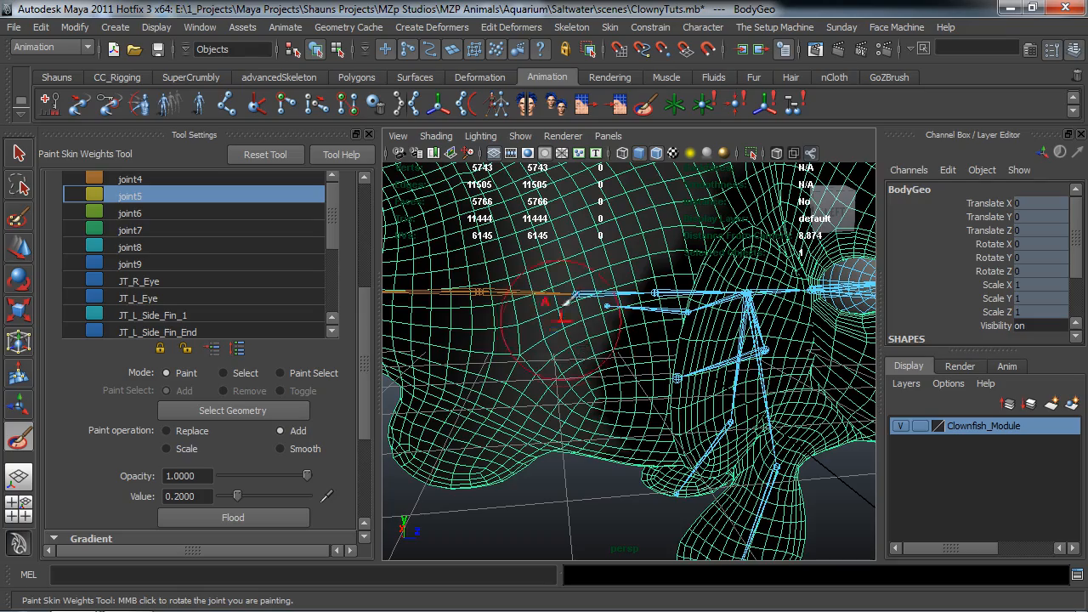
pyautogui.moveTo(567, 310); pyautogui.dragTo(565, 356)
pyautogui.moveTo(571, 410); pyautogui.dragTo(573, 254)
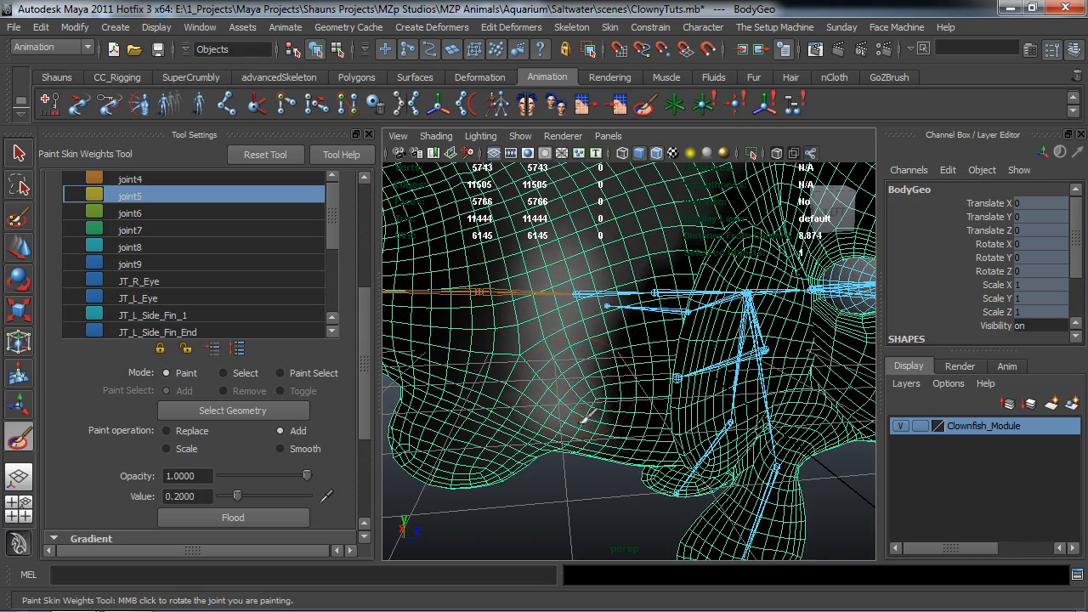
pyautogui.keyDown('alt'); pyautogui.moveTo(618, 285); pyautogui.dragTo(719, 235); pyautogui.keyUp('alt')
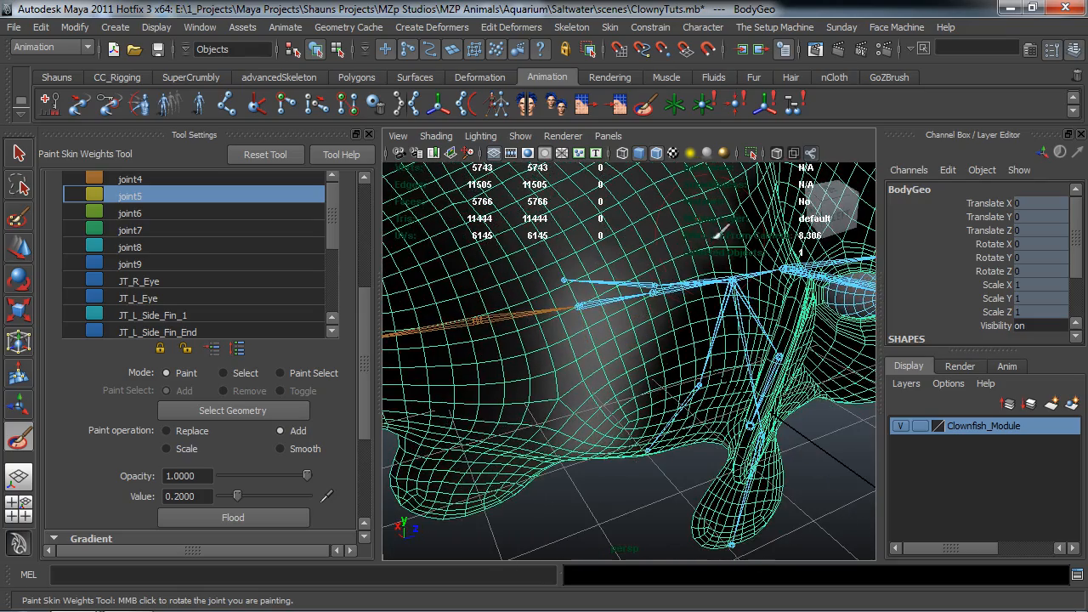
pyautogui.keyDown('alt'); pyautogui.moveTo(634, 292); pyautogui.dragTo(629, 349); pyautogui.keyUp('alt')
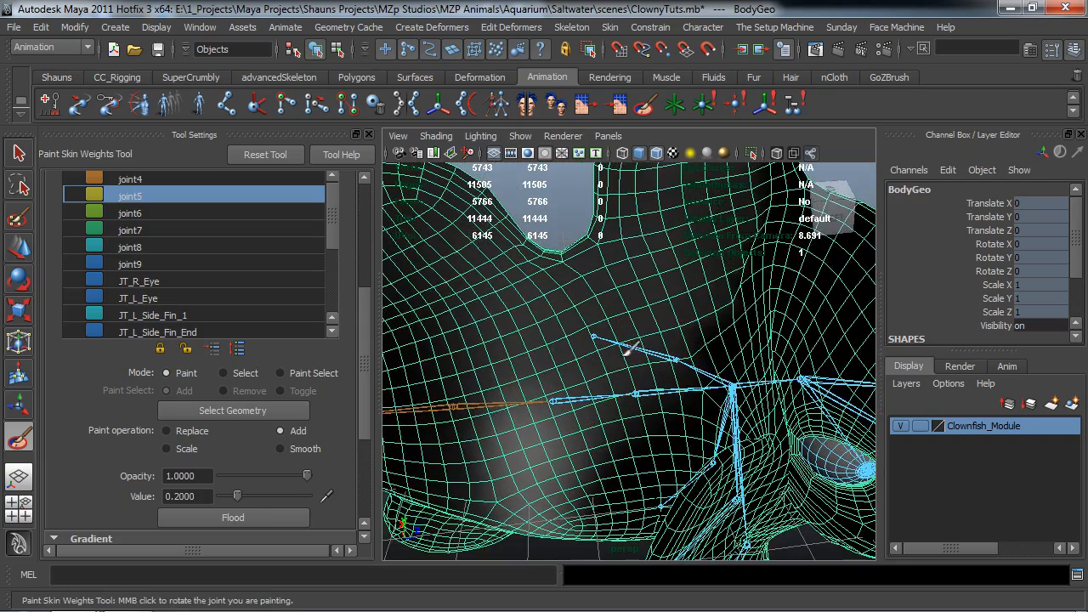
pyautogui.keyDown('alt'); pyautogui.moveTo(677, 272); pyautogui.dragTo(656, 241); pyautogui.keyUp('alt')
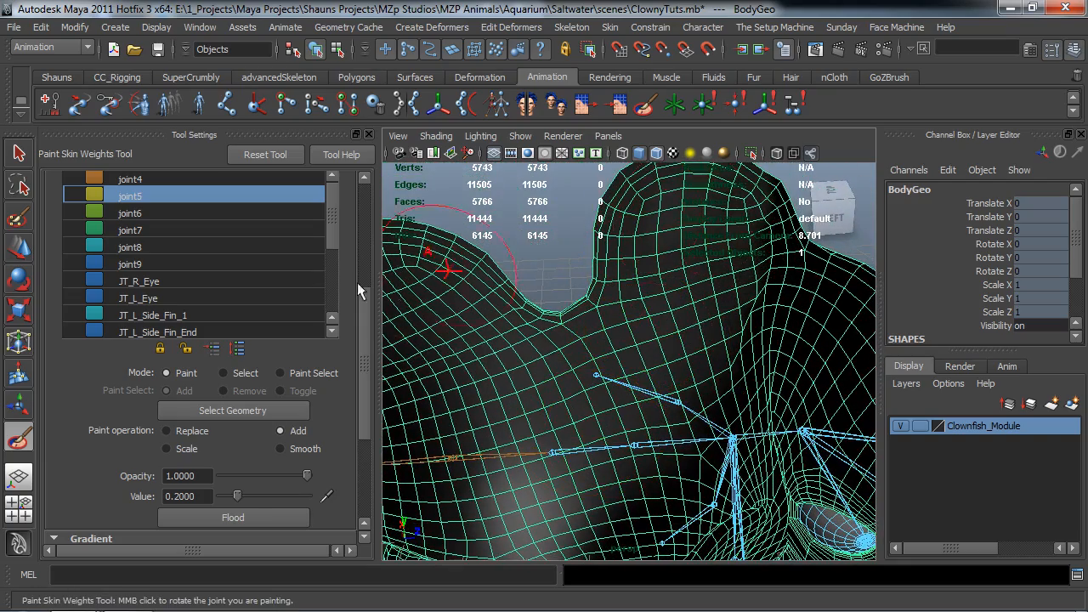
# - Erase joint5 skin weights from the front dorsal fin and upper forward body using Replace with a value of 0
pyautogui.moveTo(199, 495); pyautogui.dragTo(168, 489)
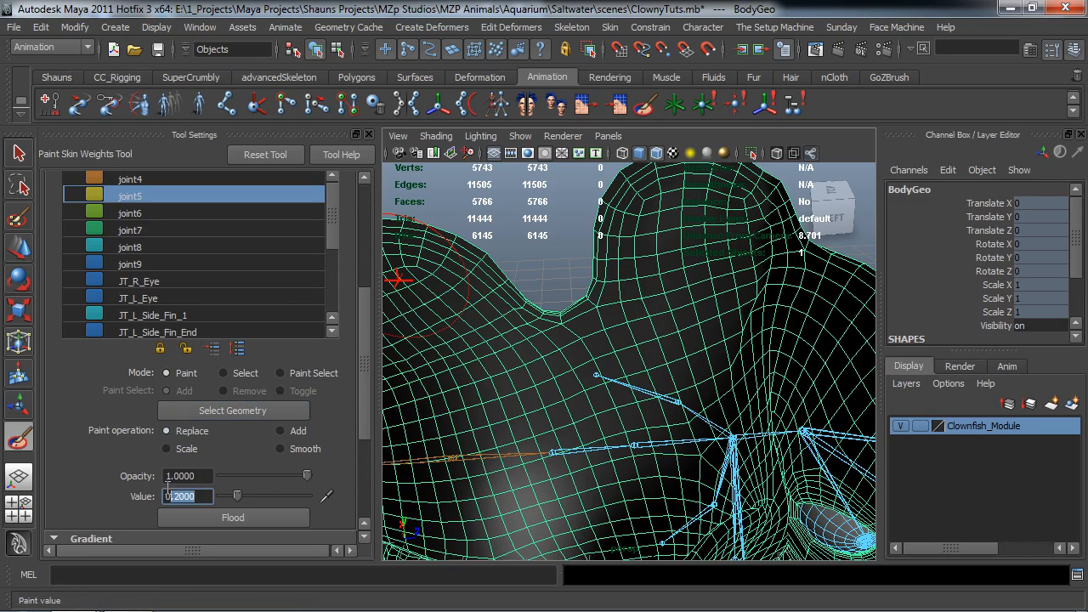
pyautogui.write('0')
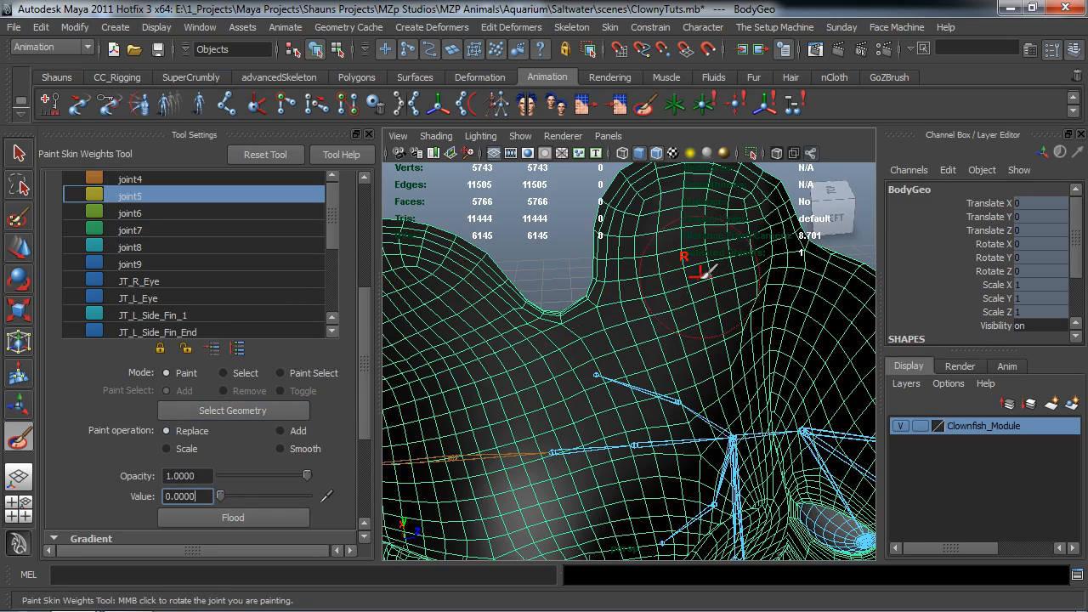
pyautogui.press('Return')
pyautogui.moveTo(716, 274)
pyautogui.mouseDown()
pyautogui.moveTo(705, 272)
pyautogui.moveTo(700, 301)
pyautogui.moveTo(693, 182)
pyautogui.moveTo(650, 198)
pyautogui.moveTo(634, 399)
pyautogui.moveTo(674, 435)
pyautogui.mouseUp()
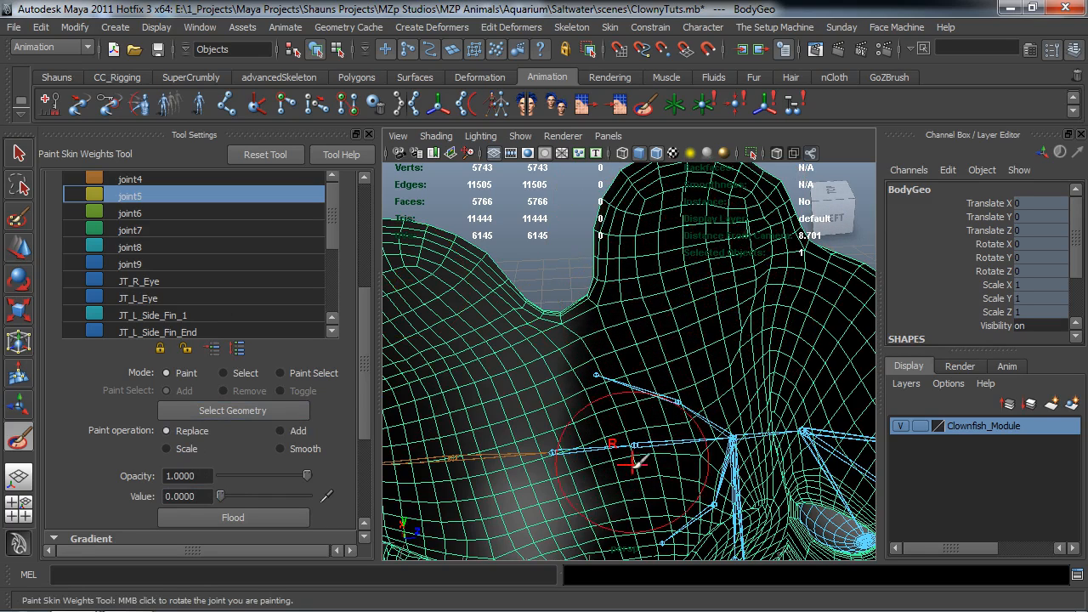
pyautogui.keyDown('alt'); pyautogui.moveTo(544, 446); pyautogui.dragTo(527, 340); pyautogui.keyUp('alt')
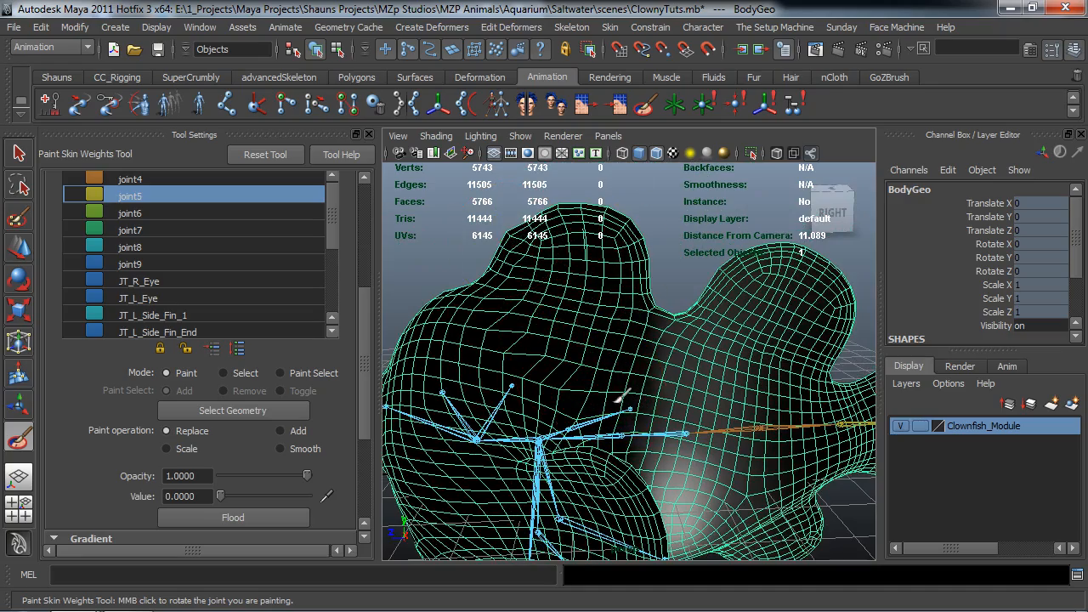
# - Smooth the joint5 weight bands on the lower flanks on both sides of the body
pyautogui.moveTo(625, 400)
pyautogui.keyDown('alt'); pyautogui.mouseDown()
pyautogui.moveTo(566, 405)
pyautogui.moveTo(527, 236)
pyautogui.moveTo(523, 307)
pyautogui.mouseUp(); pyautogui.keyUp('alt')
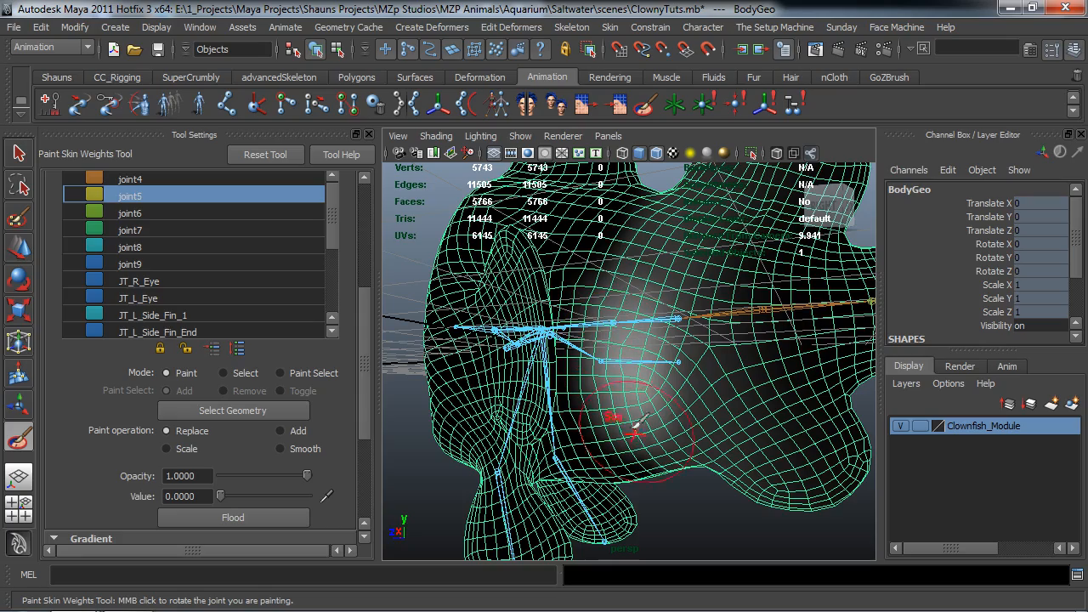
pyautogui.keyDown('alt'); pyautogui.moveTo(702, 418); pyautogui.dragTo(433, 414); pyautogui.keyUp('alt')
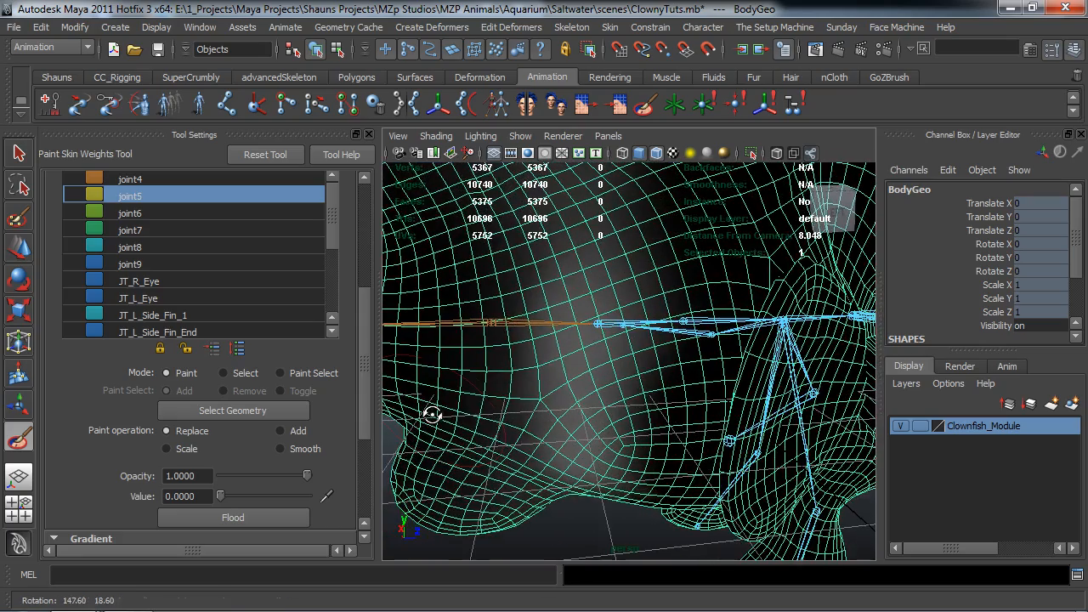
pyautogui.keyDown('alt'); pyautogui.moveTo(629, 272); pyautogui.dragTo(528, 399); pyautogui.keyUp('alt')
# - Select joint6 and build up its skin weights over the front dorsal fin and upper body using Add with a value of 0.1
pyautogui.click(143, 213)
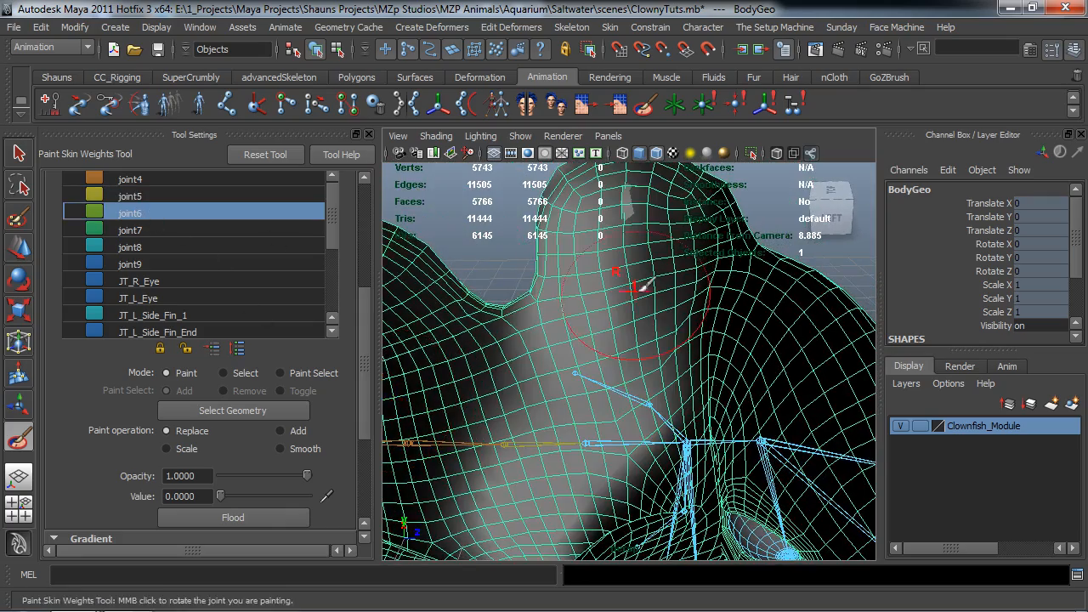
pyautogui.moveTo(606, 248); pyautogui.dragTo(544, 239)
pyautogui.hotkey('ctrl', 'z')
pyautogui.moveTo(557, 308)
pyautogui.keyDown('alt'); pyautogui.mouseDown()
pyautogui.moveTo(334, 270)
pyautogui.moveTo(557, 249)
pyautogui.mouseUp(); pyautogui.keyUp('alt')
pyautogui.keyDown('alt'); pyautogui.moveTo(559, 250); pyautogui.dragTo(614, 293, button='right'); pyautogui.keyUp('alt')
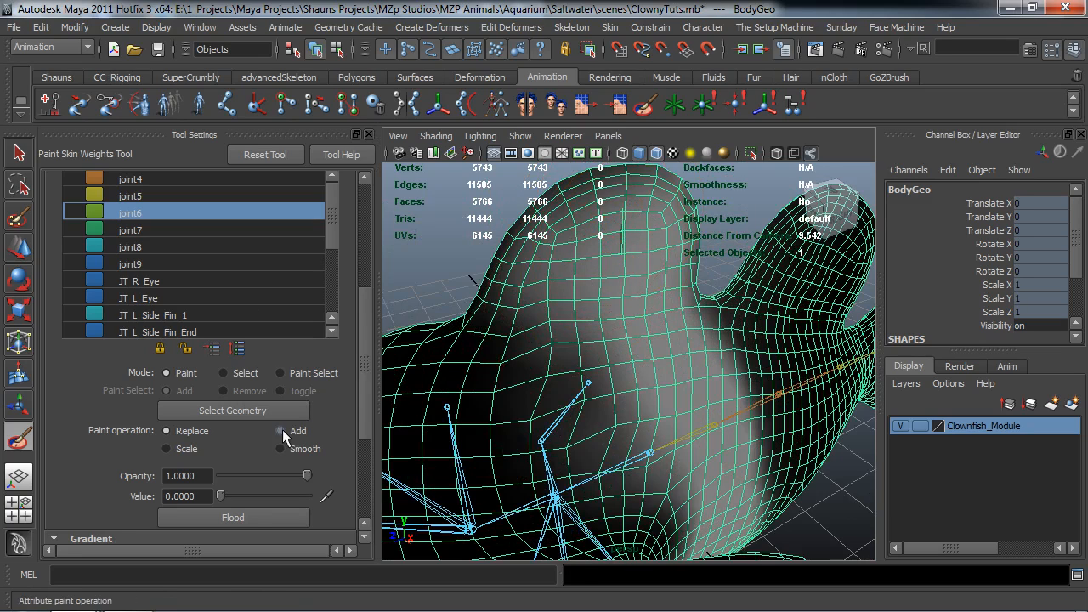
pyautogui.moveTo(202, 497); pyautogui.dragTo(147, 496)
pyautogui.write('0.1')
pyautogui.press('Return')
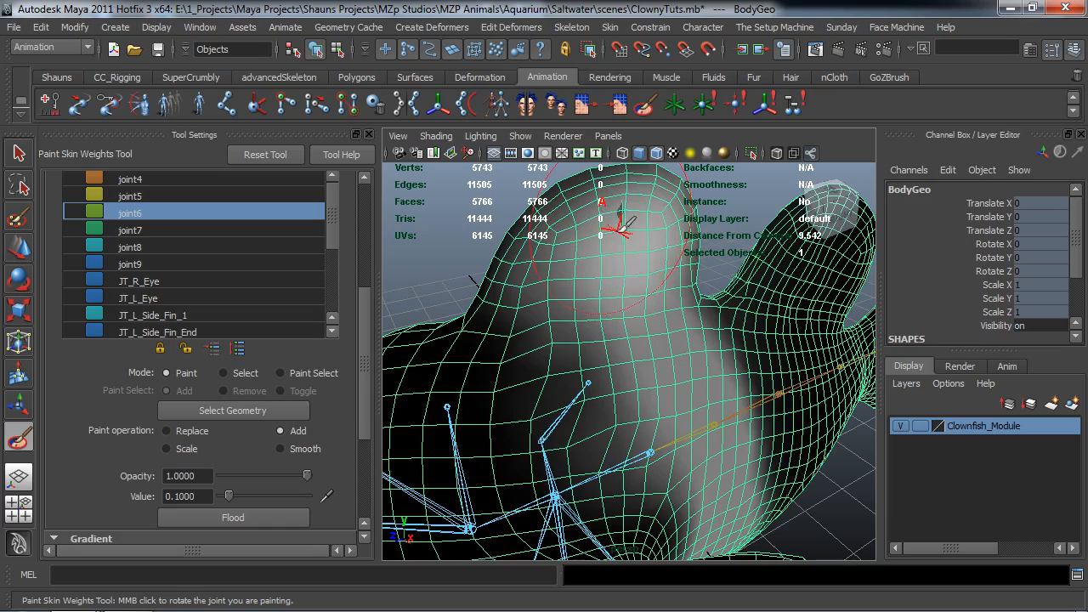
pyautogui.moveTo(644, 223)
pyautogui.keyDown('alt'); pyautogui.mouseDown()
pyautogui.moveTo(797, 263)
pyautogui.moveTo(583, 250)
pyautogui.moveTo(539, 276)
pyautogui.moveTo(511, 216)
pyautogui.moveTo(629, 283)
pyautogui.moveTo(783, 297)
pyautogui.moveTo(766, 274)
pyautogui.moveTo(771, 316)
pyautogui.moveTo(738, 284)
pyautogui.mouseUp(); pyautogui.keyUp('alt')
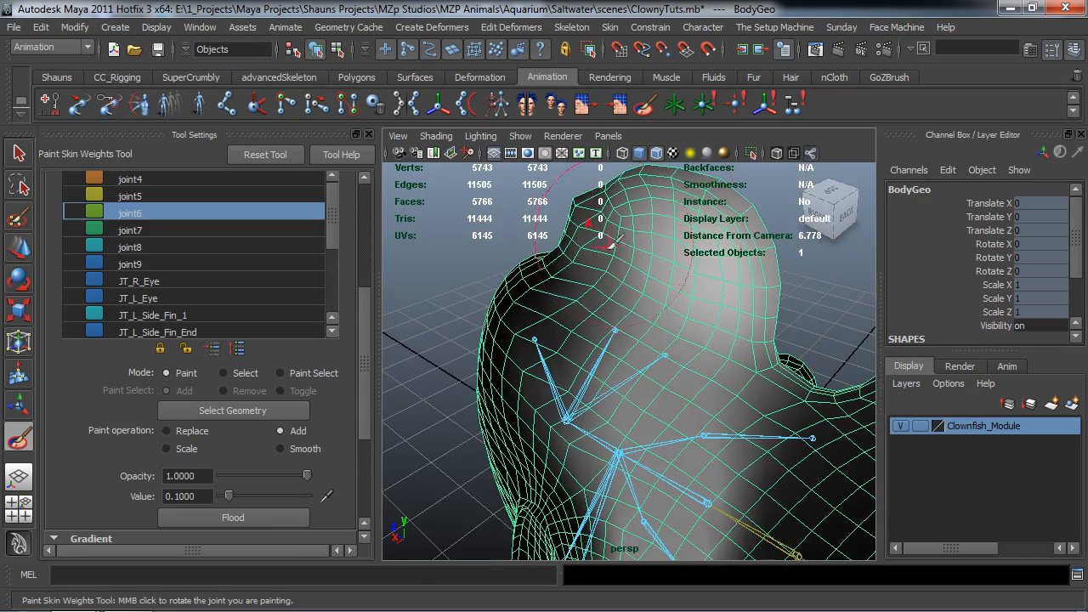
pyautogui.keyDown('alt'); pyautogui.moveTo(553, 185); pyautogui.dragTo(656, 231); pyautogui.keyUp('alt')
pyautogui.moveTo(598, 332)
pyautogui.keyDown('alt'); pyautogui.mouseDown()
pyautogui.moveTo(624, 289)
pyautogui.moveTo(595, 302)
pyautogui.mouseUp(); pyautogui.keyUp('alt')
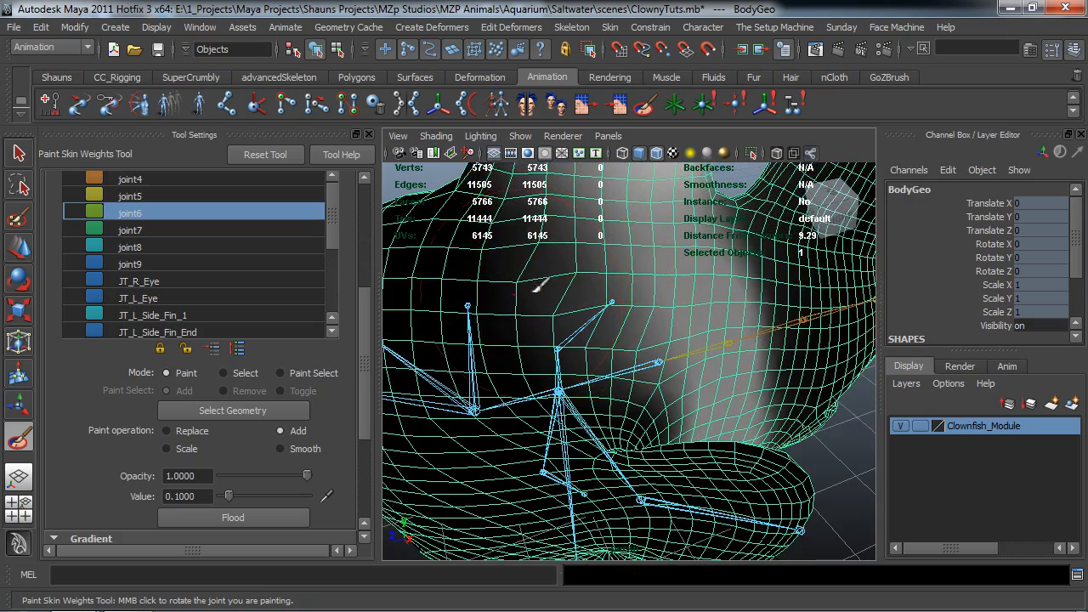
pyautogui.keyDown('alt'); pyautogui.moveTo(618, 184); pyautogui.dragTo(637, 283); pyautogui.keyUp('alt')
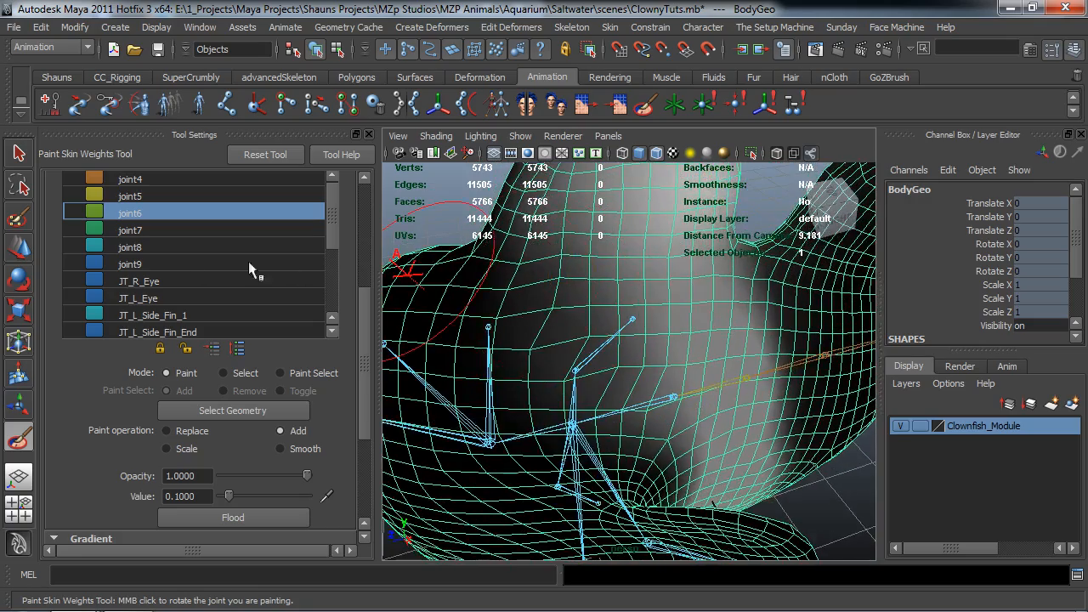
# - Select joint7 and smooth its skin weights across the upper head and the front of the dorsal fin
pyautogui.click(138, 227)
pyautogui.keyDown('alt'); pyautogui.moveTo(484, 272); pyautogui.dragTo(488, 292, button='middle'); pyautogui.keyUp('alt')
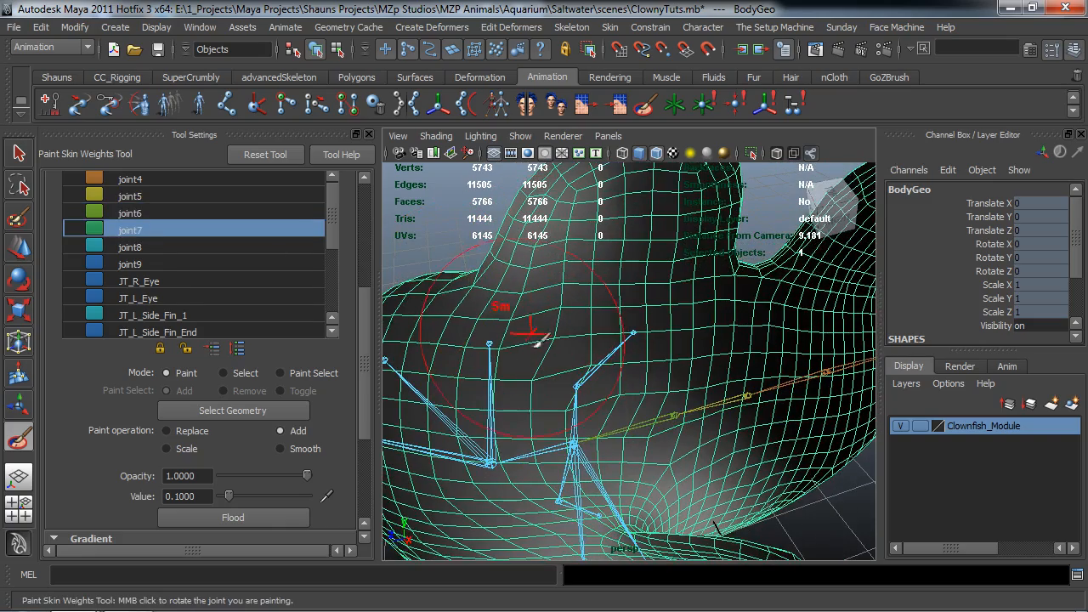
pyautogui.moveTo(593, 380)
pyautogui.keyDown('alt'); pyautogui.mouseDown()
pyautogui.moveTo(879, 369)
pyautogui.moveTo(680, 276)
pyautogui.mouseUp(); pyautogui.keyUp('alt')
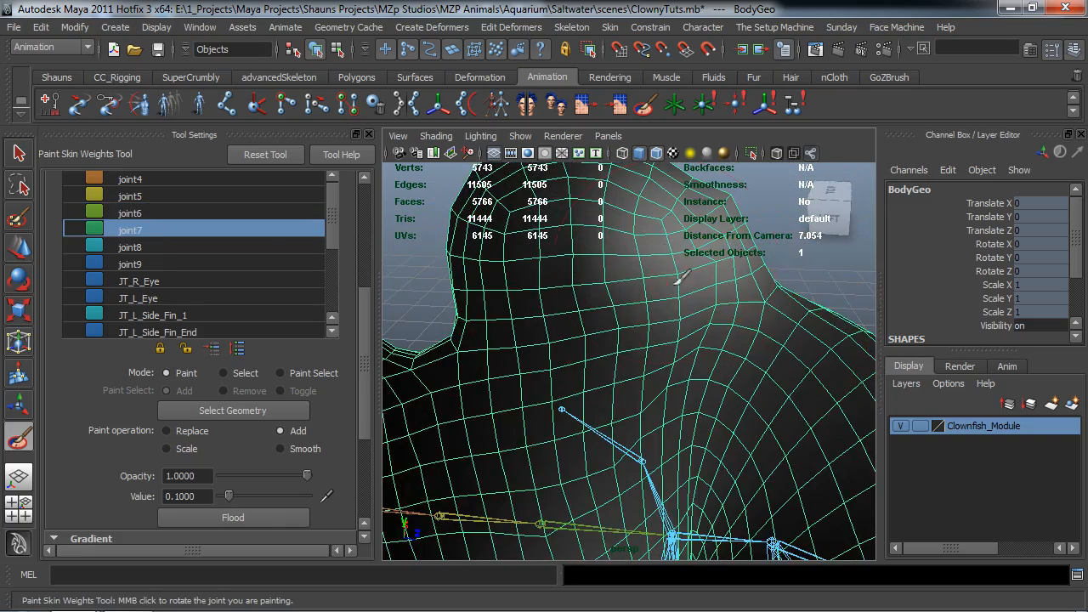
pyautogui.keyDown('alt'); pyautogui.moveTo(672, 382); pyautogui.dragTo(663, 255); pyautogui.keyUp('alt')
pyautogui.keyDown('alt'); pyautogui.moveTo(607, 326); pyautogui.dragTo(604, 236); pyautogui.keyUp('alt')
# - Build up joint7 skin weights under the head and along the belly around the lower fin bases
pyautogui.keyDown('alt'); pyautogui.moveTo(699, 325); pyautogui.dragTo(577, 201, button='middle'); pyautogui.keyUp('alt')
pyautogui.keyDown('alt'); pyautogui.moveTo(597, 293); pyautogui.dragTo(600, 392); pyautogui.keyUp('alt')
pyautogui.scroll(-6, 597, 398)
pyautogui.keyDown('alt'); pyautogui.moveTo(597, 399); pyautogui.dragTo(593, 351, button='middle'); pyautogui.keyUp('alt')
pyautogui.scroll(5, 593, 351)
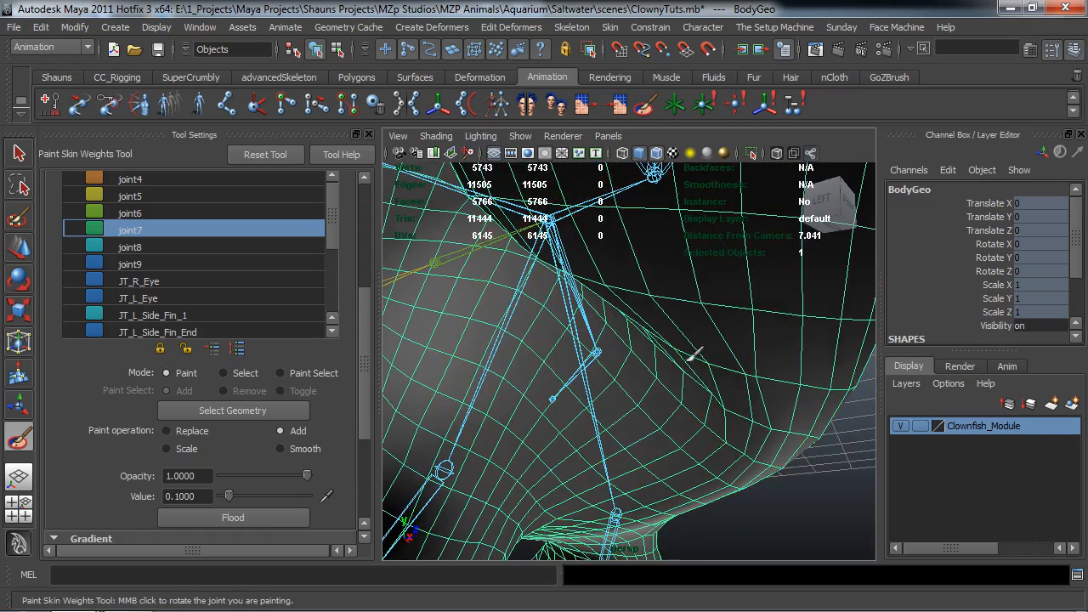
pyautogui.moveTo(620, 319)
pyautogui.keyDown('alt'); pyautogui.mouseDown()
pyautogui.moveTo(590, 365)
pyautogui.moveTo(471, 417)
pyautogui.moveTo(529, 392)
pyautogui.mouseUp(); pyautogui.keyUp('alt')
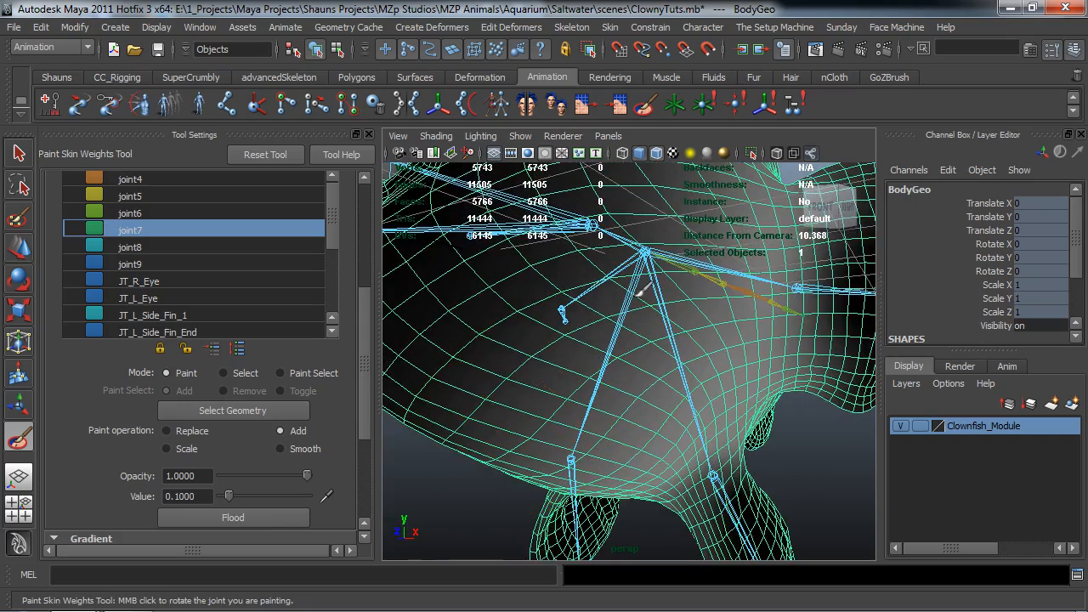
pyautogui.keyDown('alt'); pyautogui.moveTo(717, 407); pyautogui.dragTo(583, 309); pyautogui.keyUp('alt')
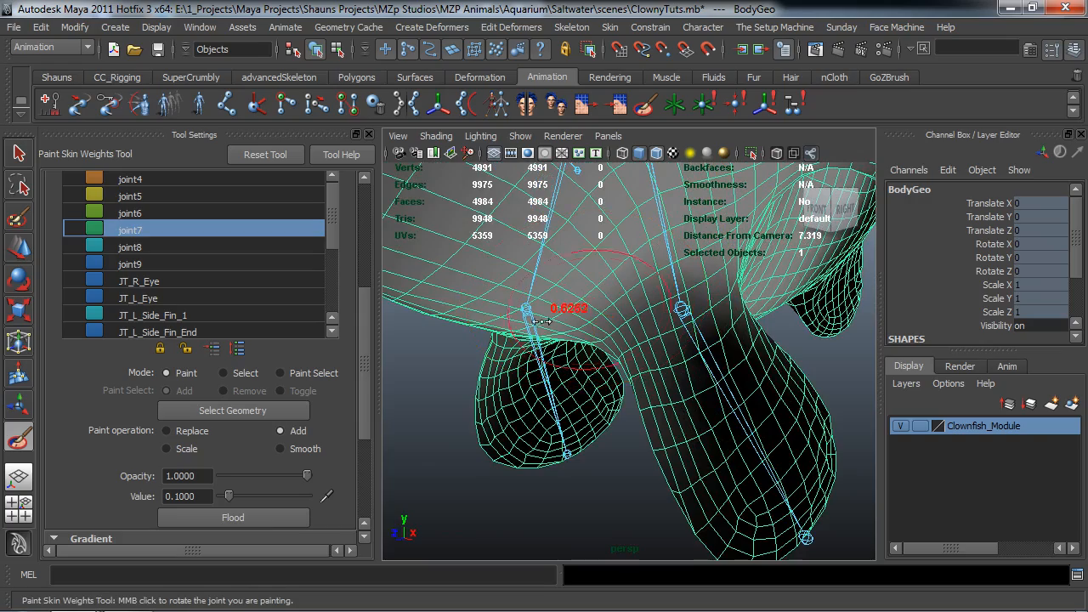
pyautogui.moveTo(696, 259)
pyautogui.keyDown('alt'); pyautogui.mouseDown()
pyautogui.moveTo(675, 309)
pyautogui.moveTo(634, 340)
pyautogui.moveTo(621, 336)
pyautogui.moveTo(661, 384)
pyautogui.moveTo(661, 425)
pyautogui.moveTo(652, 381)
pyautogui.mouseUp(); pyautogui.keyUp('alt')
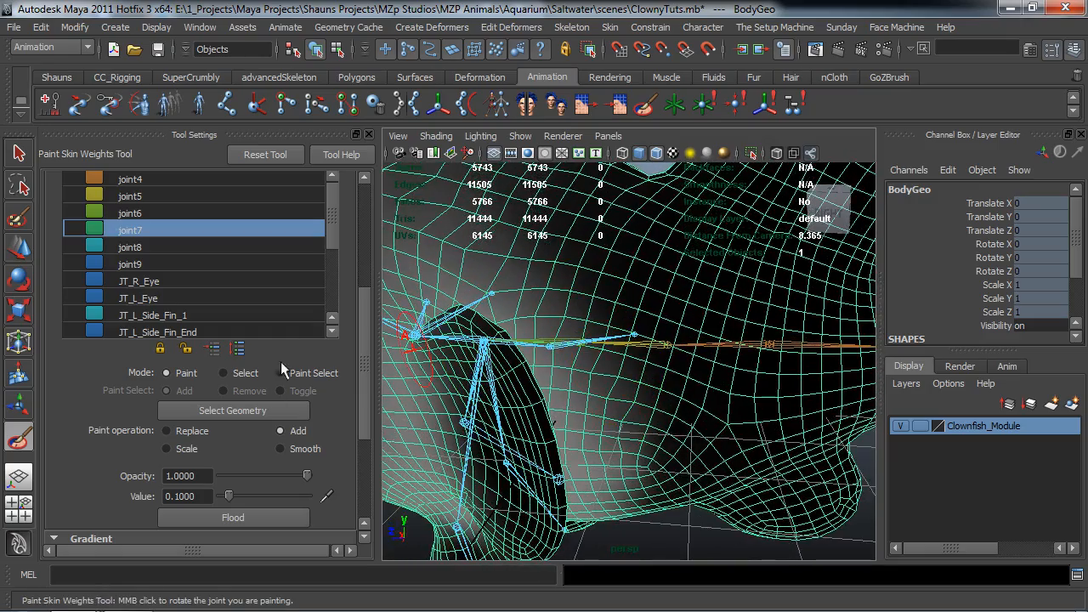
# - Erase stray joint7 skin weights from the flanks and back behind the head on both sides, using Replace with a value of 0
pyautogui.click(185, 432)
pyautogui.moveTo(209, 496); pyautogui.dragTo(136, 498)
pyautogui.write('0')
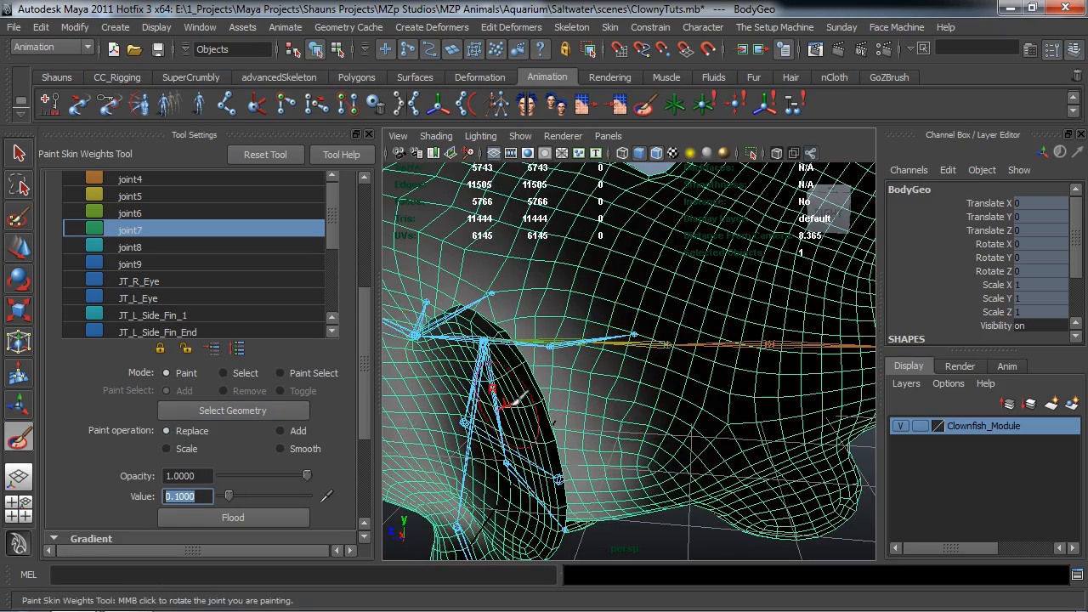
pyautogui.press('Return')
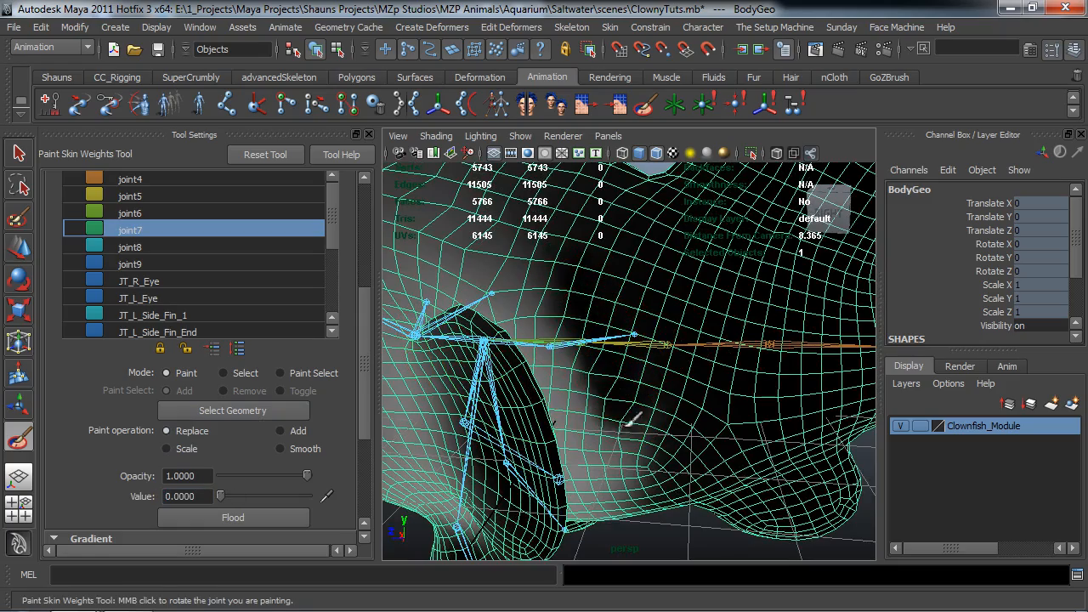
pyautogui.keyDown('alt'); pyautogui.moveTo(634, 418); pyautogui.dragTo(633, 316); pyautogui.keyUp('alt')
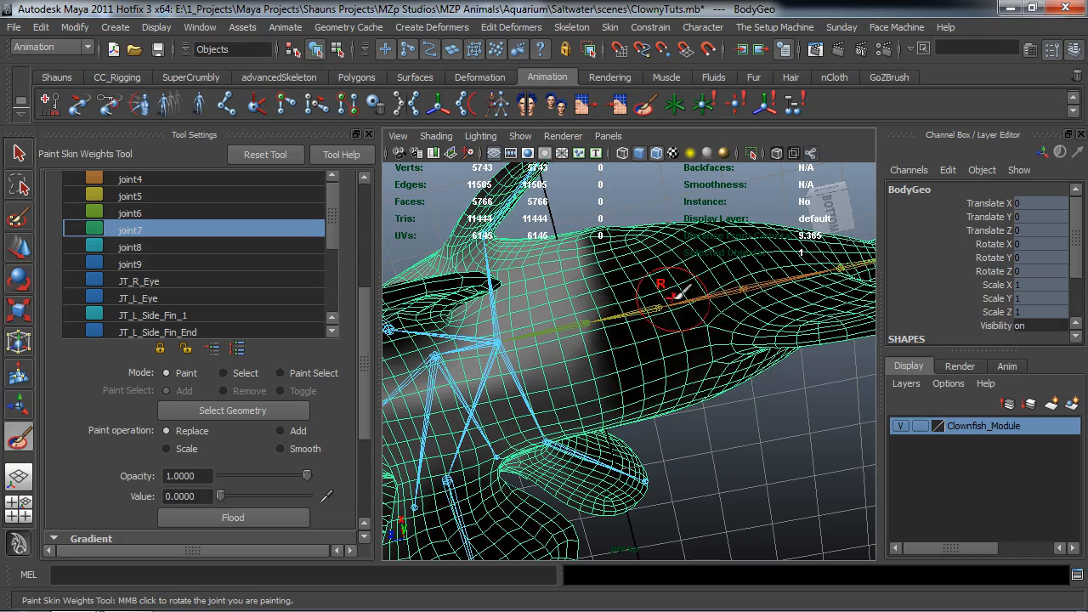
pyautogui.moveTo(699, 408)
pyautogui.keyDown('alt'); pyautogui.mouseDown()
pyautogui.moveTo(668, 273)
pyautogui.moveTo(771, 238)
pyautogui.moveTo(736, 208)
pyautogui.moveTo(654, 349)
pyautogui.mouseUp(); pyautogui.keyUp('alt')
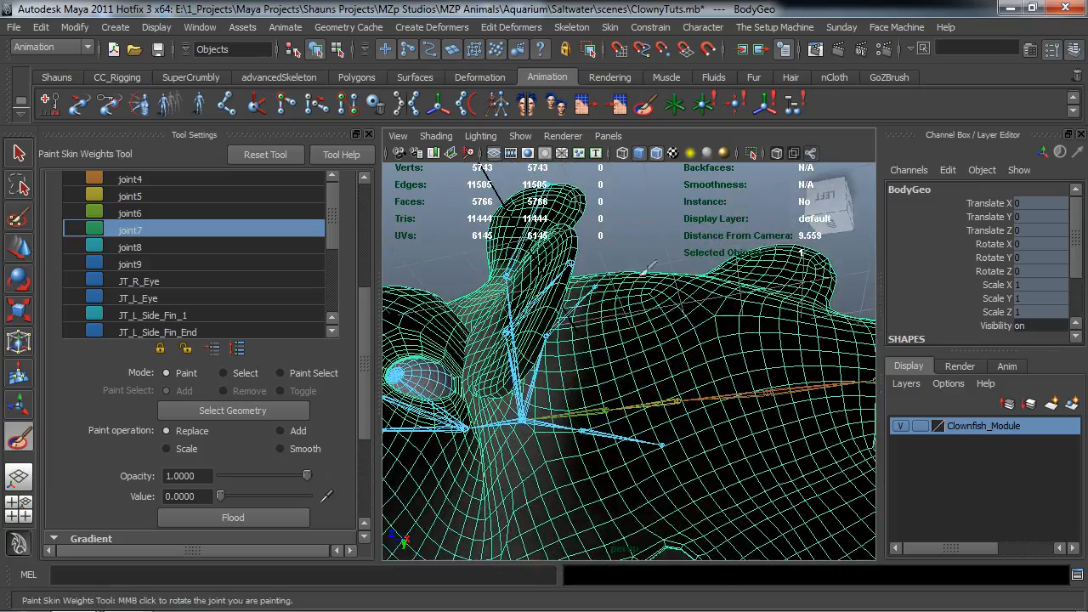
pyautogui.moveTo(659, 492)
pyautogui.keyDown('alt'); pyautogui.mouseDown()
pyautogui.moveTo(636, 346)
pyautogui.moveTo(648, 322)
pyautogui.moveTo(700, 316)
pyautogui.moveTo(619, 333)
pyautogui.moveTo(617, 423)
pyautogui.moveTo(629, 381)
pyautogui.mouseUp(); pyautogui.keyUp('alt')
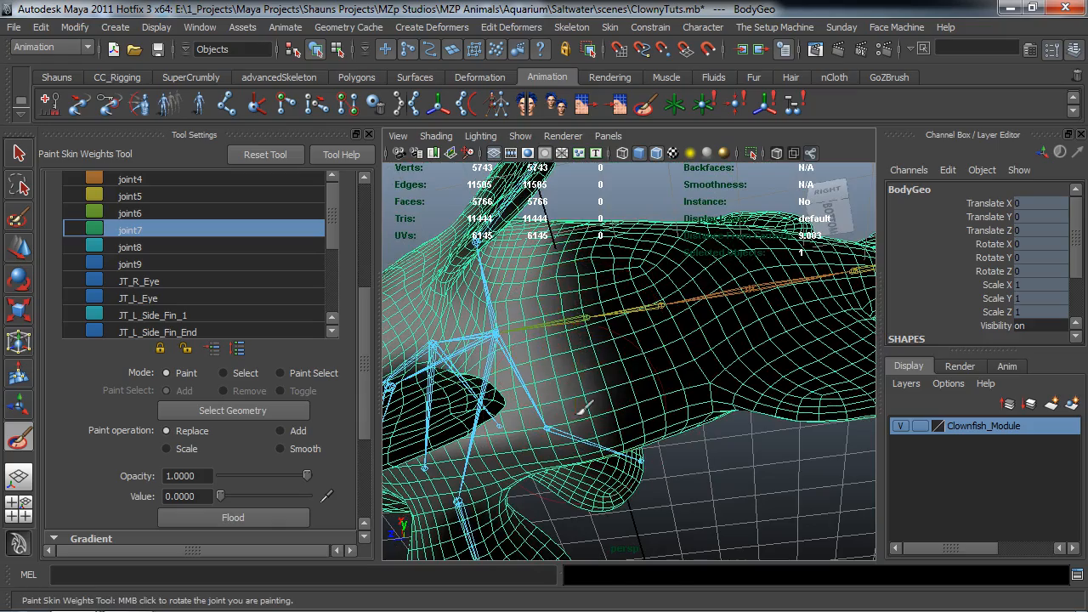
pyautogui.moveTo(586, 375)
pyautogui.keyDown('alt'); pyautogui.mouseDown()
pyautogui.moveTo(581, 294)
pyautogui.moveTo(612, 323)
pyautogui.moveTo(677, 333)
pyautogui.moveTo(667, 323)
pyautogui.mouseUp(); pyautogui.keyUp('alt')
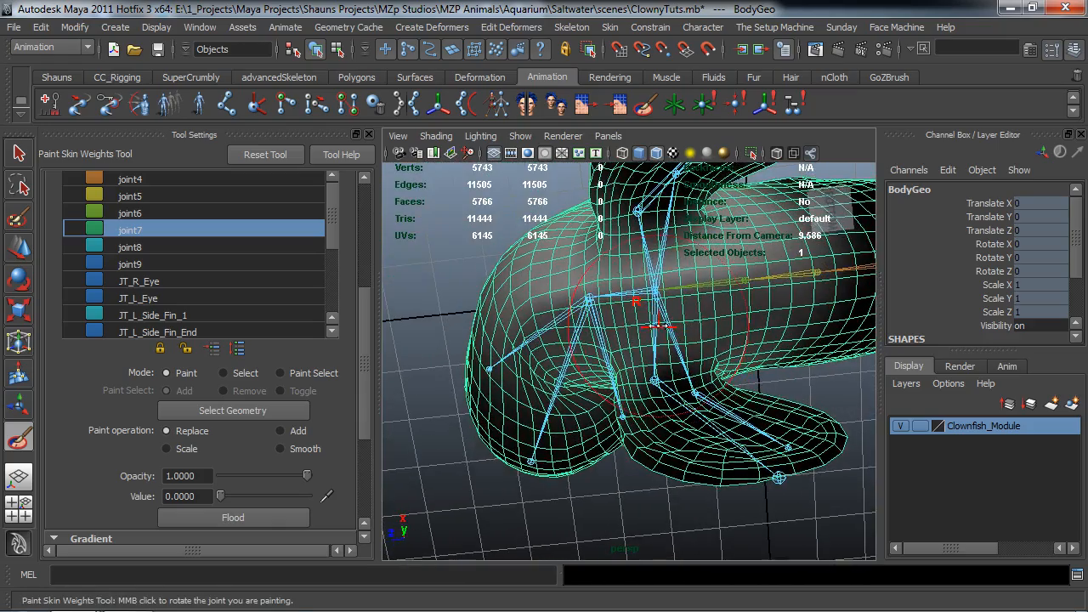
# - Build up joint7 skin weights on the underside of the head and between the side fins using Add with a value of 0.1
pyautogui.moveTo(211, 499); pyautogui.dragTo(163, 491)
pyautogui.write('.1')
pyautogui.press('Return')
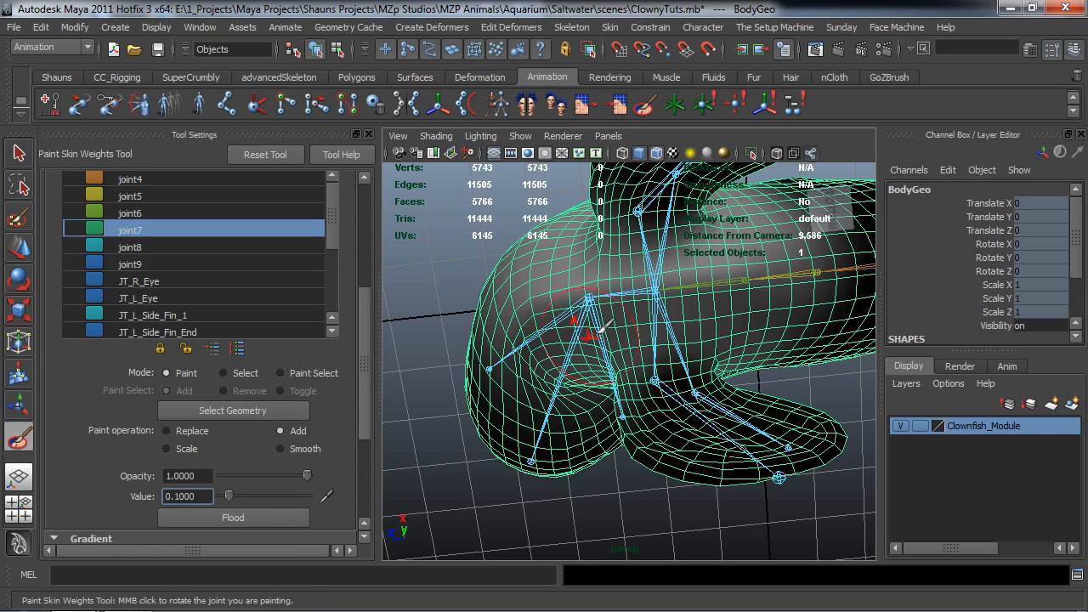
pyautogui.keyDown('alt'); pyautogui.moveTo(536, 318); pyautogui.dragTo(574, 294); pyautogui.keyUp('alt')
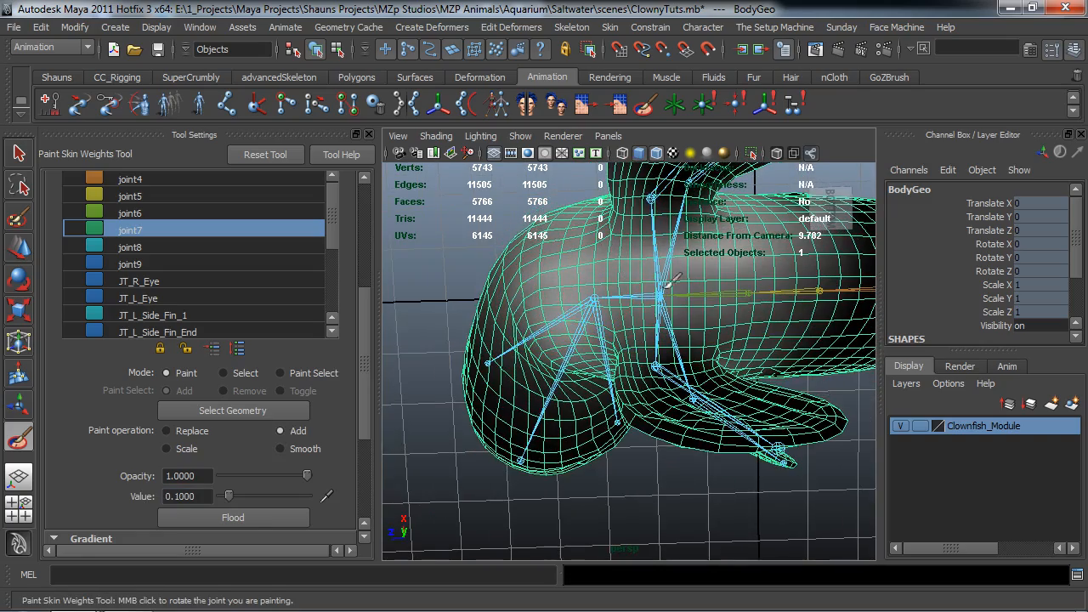
pyautogui.keyDown('alt'); pyautogui.moveTo(774, 276); pyautogui.dragTo(699, 416); pyautogui.keyUp('alt')
# - Try rotating the head joint to test how the head deforms, ending with the body mesh reselected
pyautogui.press('w')
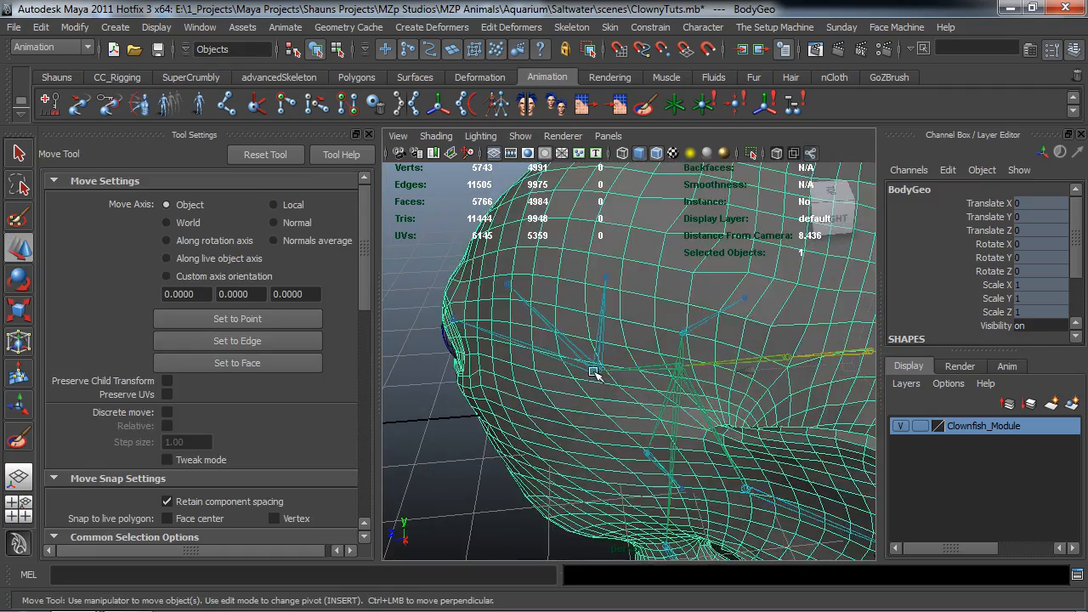
pyautogui.click(596, 371)
pyautogui.keyDown('alt'); pyautogui.moveTo(639, 386); pyautogui.dragTo(579, 366, button='right'); pyautogui.keyUp('alt')
pyautogui.press('e')
pyautogui.moveTo(467, 422); pyautogui.dragTo(711, 437)
pyautogui.moveTo(491, 440); pyautogui.dragTo(601, 457)
pyautogui.click(494, 483)
pyautogui.keyDown('alt'); pyautogui.moveTo(557, 344); pyautogui.dragTo(510, 380); pyautogui.keyUp('alt')
pyautogui.scroll(5, 510, 380)
pyautogui.click(585, 267)
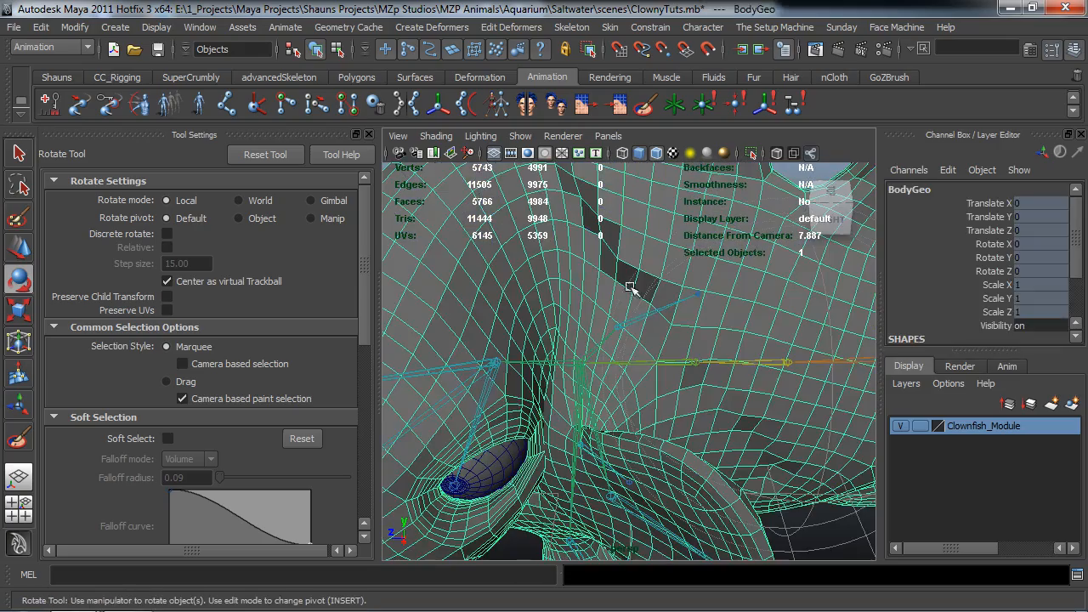
# - Reopen skin weight painting for joint8 and erase its weights behind the head and on the front dorsal fin, using Replace at 0
pyautogui.click(643, 104)
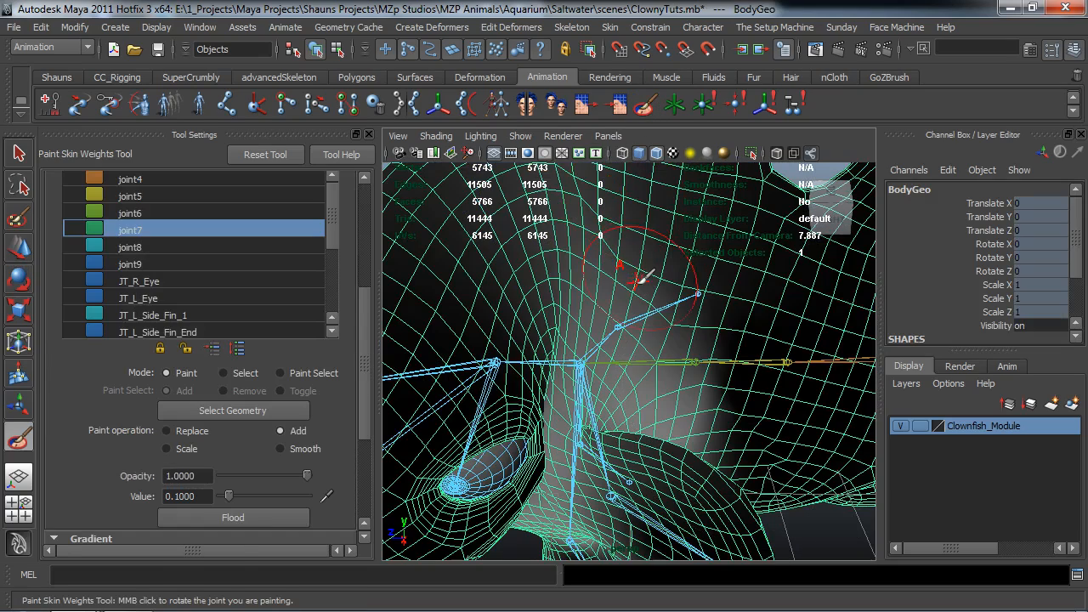
pyautogui.click(146, 247)
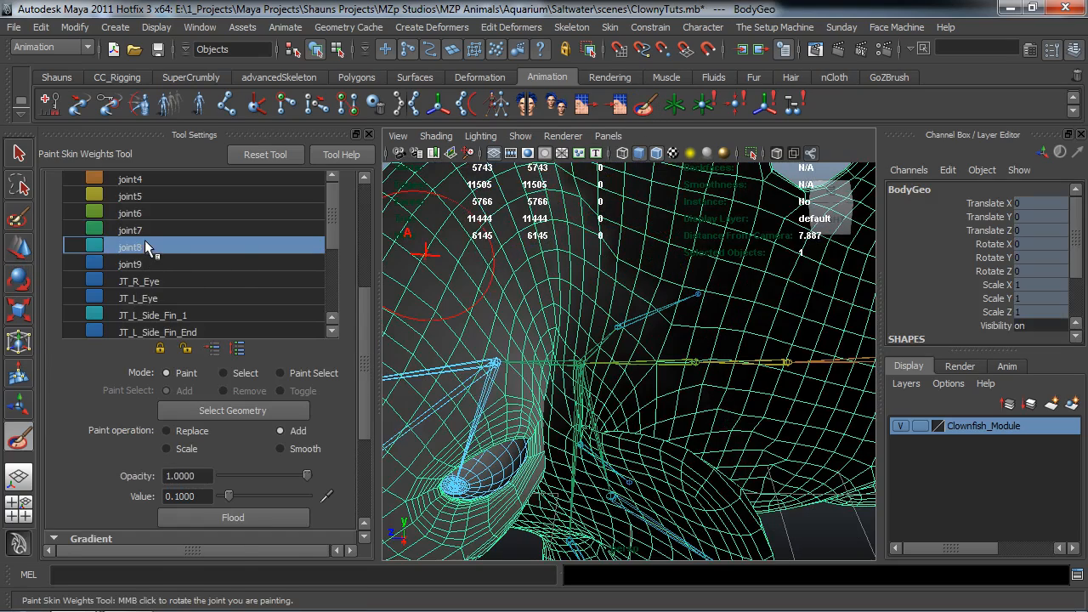
pyautogui.keyDown('alt'); pyautogui.moveTo(501, 231); pyautogui.dragTo(605, 281); pyautogui.keyUp('alt')
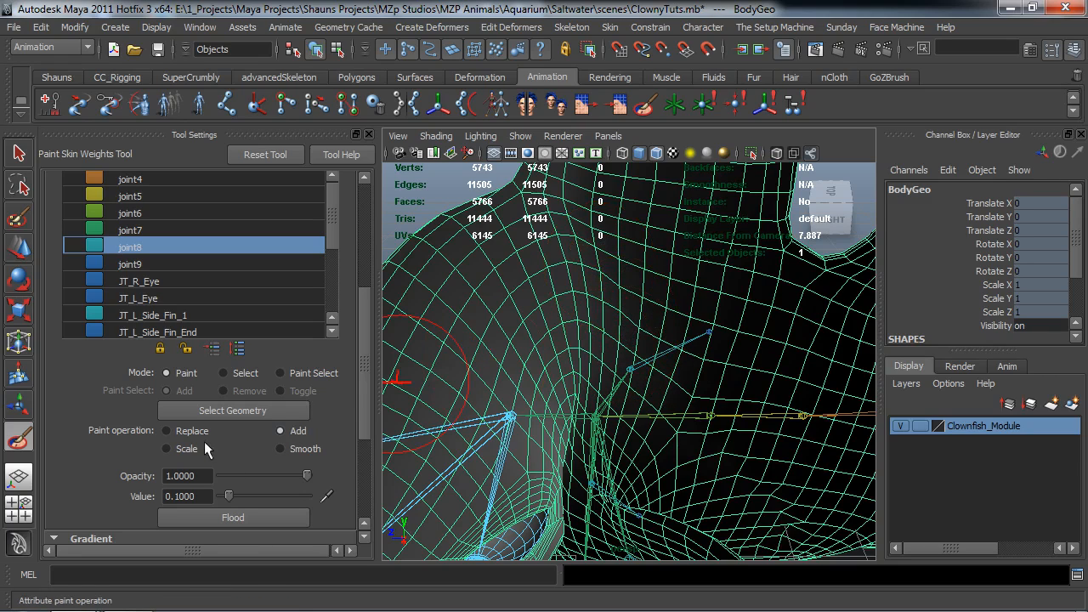
pyautogui.click(201, 495)
pyautogui.write('0')
pyautogui.press('Return')
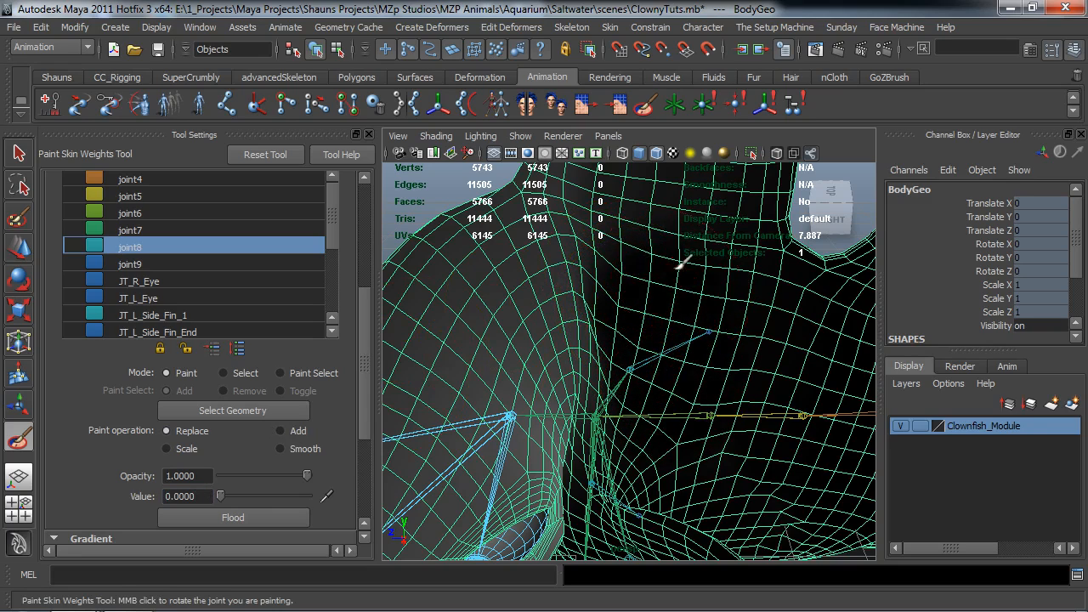
pyautogui.keyDown('alt'); pyautogui.moveTo(688, 255); pyautogui.dragTo(680, 329, button='middle'); pyautogui.keyUp('alt')
pyautogui.moveTo(717, 268)
pyautogui.keyDown('shift'); pyautogui.mouseDown()
pyautogui.moveTo(756, 249)
pyautogui.moveTo(683, 230)
pyautogui.mouseUp(); pyautogui.keyUp('shift')
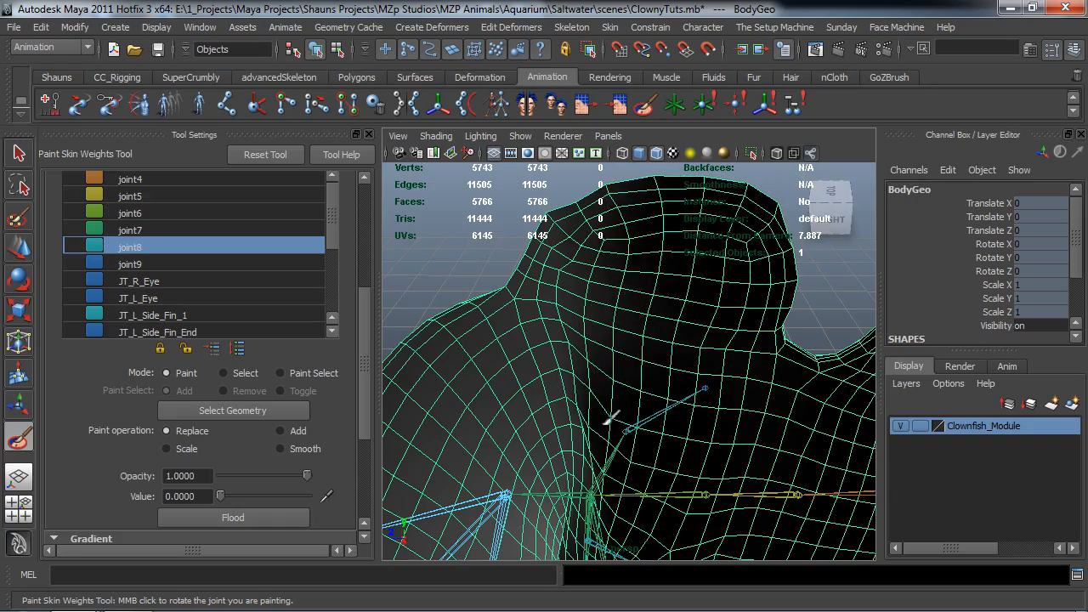
# - Smooth the edge of the joint8 weights on the side of the head behind and below the right eye
pyautogui.moveTo(542, 429)
pyautogui.keyDown('alt'); pyautogui.mouseDown()
pyautogui.moveTo(549, 297)
pyautogui.moveTo(522, 309)
pyautogui.mouseUp(); pyautogui.keyUp('alt')
pyautogui.keyDown('alt'); pyautogui.moveTo(522, 310); pyautogui.dragTo(583, 346, button='right'); pyautogui.keyUp('alt')
pyautogui.keyDown('alt'); pyautogui.moveTo(583, 346); pyautogui.dragTo(613, 318); pyautogui.keyUp('alt')
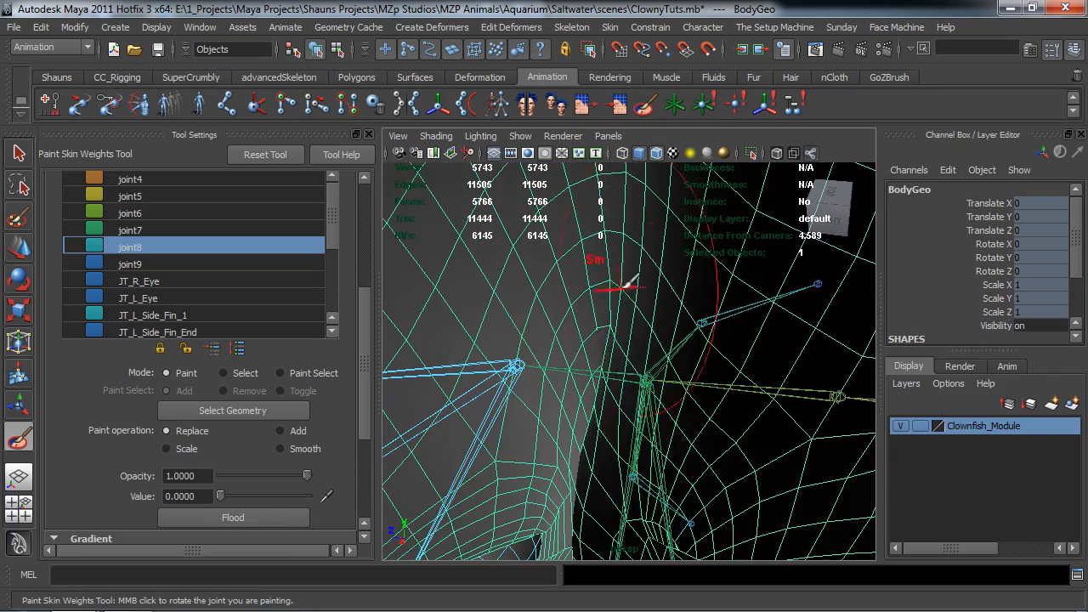
pyautogui.moveTo(609, 420)
pyautogui.keyDown('alt'); pyautogui.mouseDown()
pyautogui.moveTo(617, 316)
pyautogui.moveTo(603, 297)
pyautogui.mouseUp(); pyautogui.keyUp('alt')
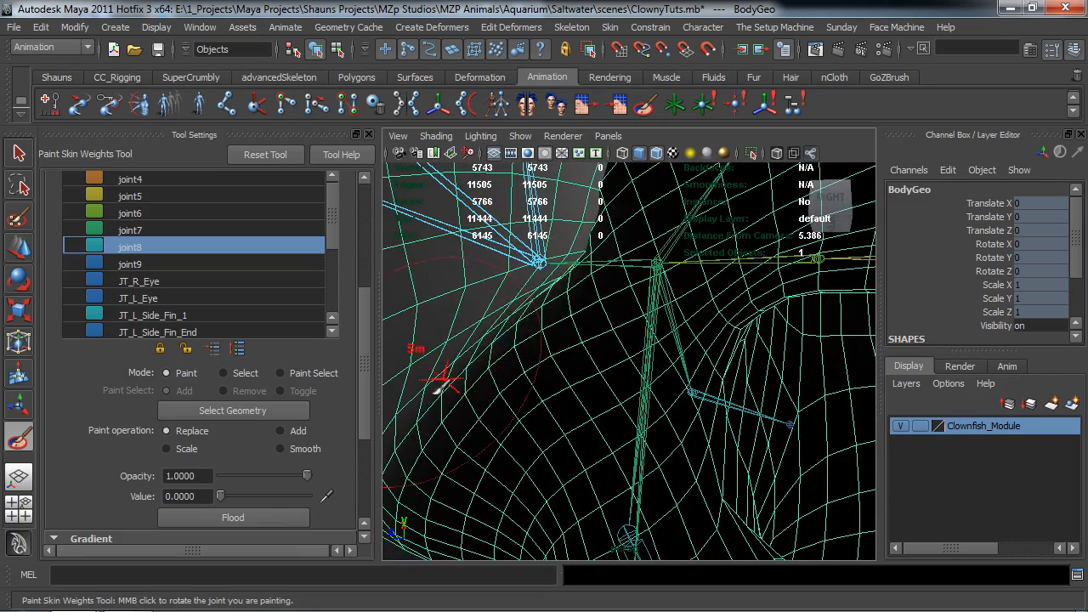
# - Smooth the joint8 weights under the chin and across the left side of the head
pyautogui.moveTo(478, 401)
pyautogui.keyDown('alt'); pyautogui.mouseDown()
pyautogui.moveTo(583, 383)
pyautogui.moveTo(706, 393)
pyautogui.moveTo(615, 316)
pyautogui.moveTo(537, 328)
pyautogui.mouseUp(); pyautogui.keyUp('alt')
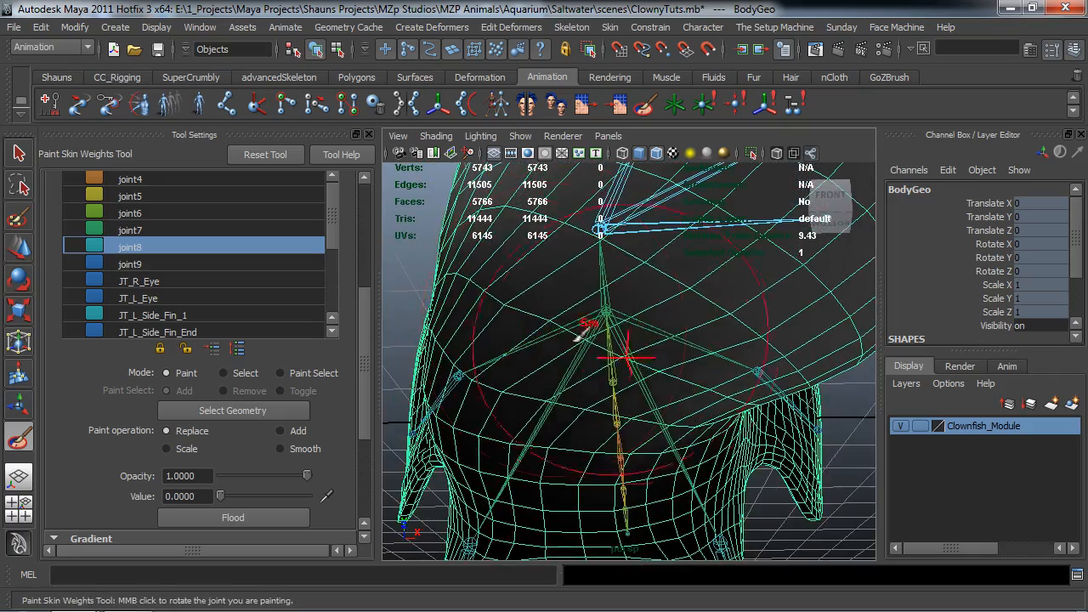
pyautogui.scroll(3, 622, 365)
pyautogui.keyDown('alt'); pyautogui.moveTo(622, 365); pyautogui.dragTo(587, 321); pyautogui.keyUp('alt')
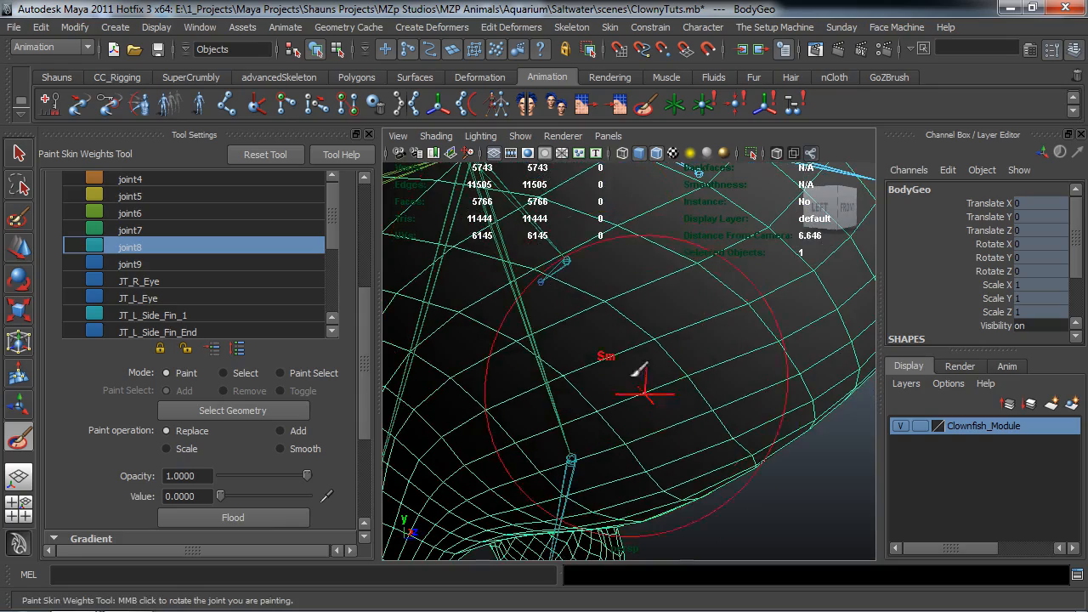
pyautogui.scroll(-2, 632, 375)
pyautogui.keyDown('alt'); pyautogui.moveTo(632, 357); pyautogui.dragTo(643, 401, button='middle'); pyautogui.keyUp('alt')
pyautogui.moveTo(644, 400)
pyautogui.keyDown('alt'); pyautogui.mouseDown()
pyautogui.moveTo(587, 366)
pyautogui.moveTo(590, 327)
pyautogui.mouseUp(); pyautogui.keyUp('alt')
pyautogui.moveTo(623, 242)
pyautogui.keyDown('alt'); pyautogui.mouseDown()
pyautogui.moveTo(619, 357)
pyautogui.moveTo(572, 413)
pyautogui.mouseUp(); pyautogui.keyUp('alt')
pyautogui.scroll(-3, 624, 264)
pyautogui.moveTo(587, 293)
pyautogui.keyDown('alt'); pyautogui.mouseDown()
pyautogui.moveTo(605, 355)
pyautogui.moveTo(553, 312)
pyautogui.mouseUp(); pyautogui.keyUp('alt')
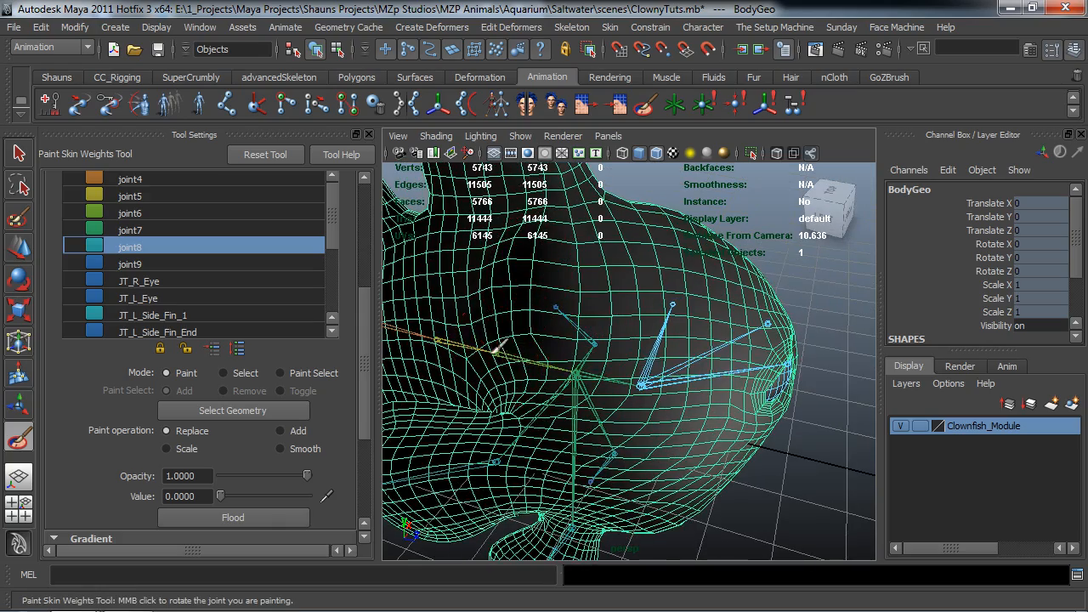
# - Clear the remaining joint8 weights from both sides of the front dorsal fin and the area beneath it, using Replace at 0
pyautogui.moveTo(500, 346)
pyautogui.keyDown('alt'); pyautogui.mouseDown()
pyautogui.moveTo(566, 316)
pyautogui.moveTo(562, 255)
pyautogui.mouseUp(); pyautogui.keyUp('alt')
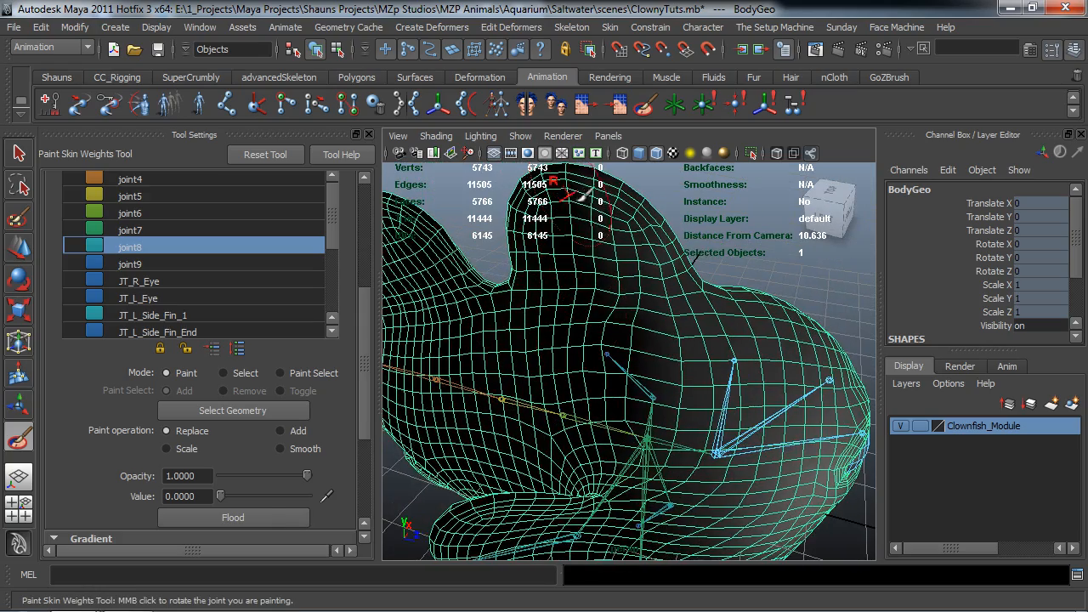
pyautogui.keyDown('alt'); pyautogui.moveTo(638, 242); pyautogui.dragTo(358, 260); pyautogui.keyUp('alt')
pyautogui.scroll(-1, 595, 247)
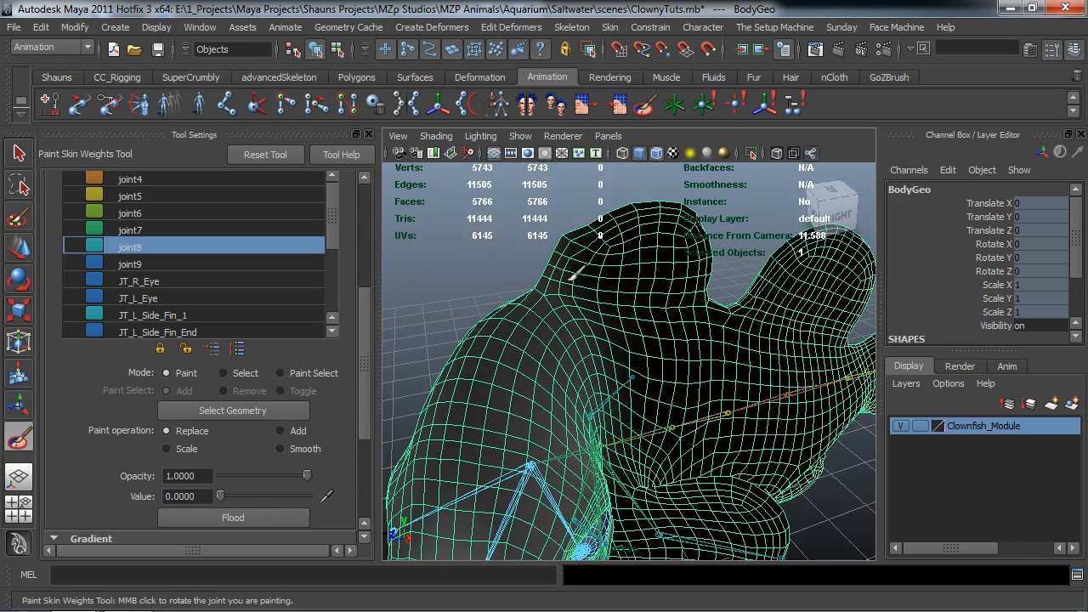
pyautogui.keyDown('alt'); pyautogui.moveTo(583, 380); pyautogui.dragTo(676, 302); pyautogui.keyUp('alt')
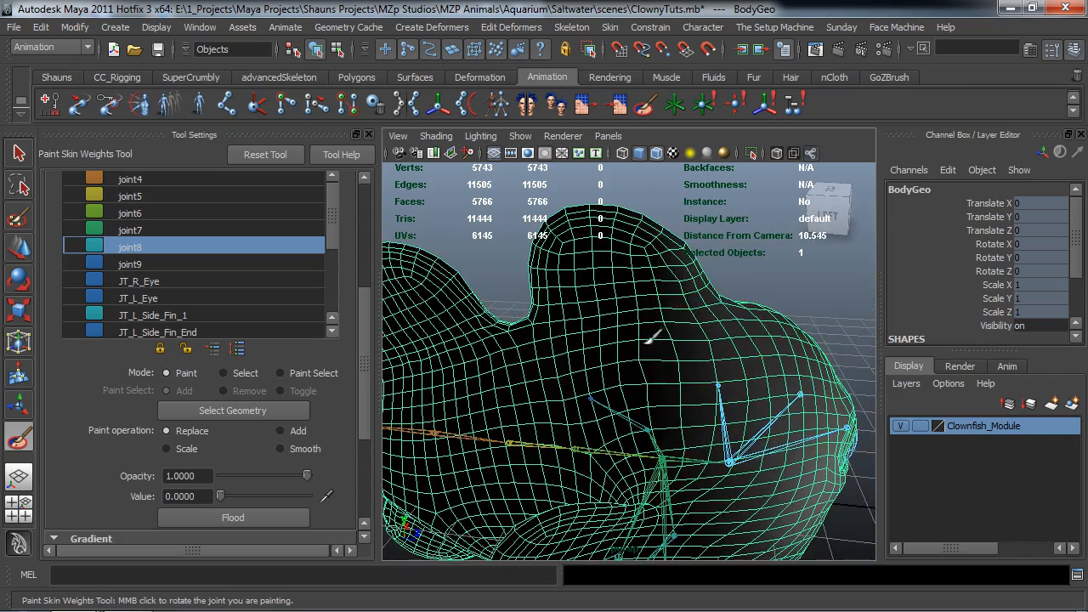
pyautogui.keyDown('alt'); pyautogui.moveTo(656, 306); pyautogui.dragTo(450, 383); pyautogui.keyUp('alt')
pyautogui.keyDown('alt'); pyautogui.moveTo(602, 285); pyautogui.dragTo(604, 321); pyautogui.keyUp('alt')
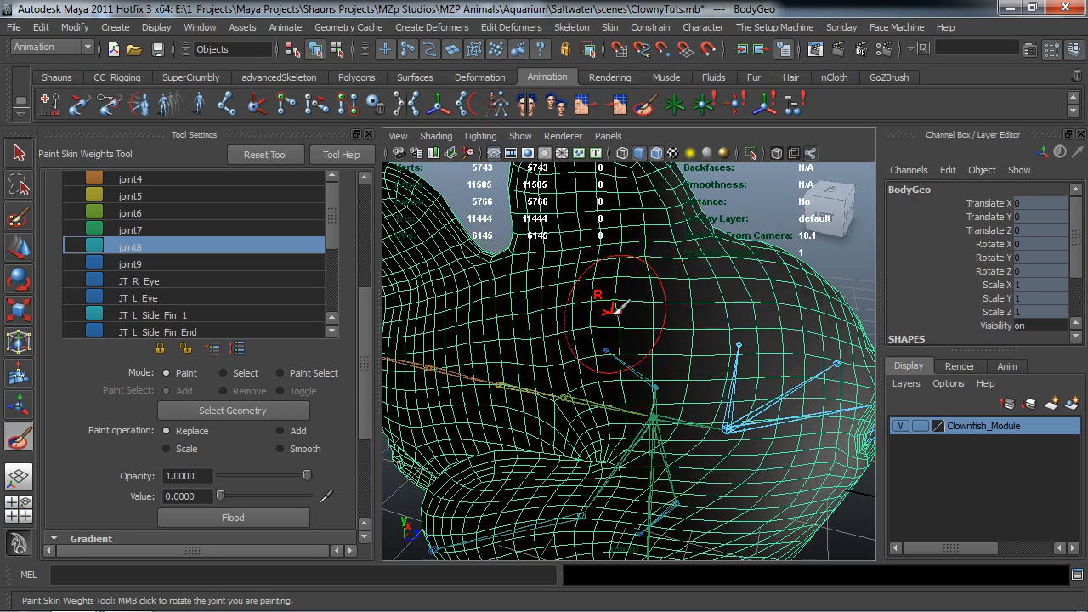
pyautogui.moveTo(614, 297)
pyautogui.keyDown('alt'); pyautogui.mouseDown()
pyautogui.moveTo(607, 315)
pyautogui.moveTo(610, 302)
pyautogui.mouseUp(); pyautogui.keyUp('alt')
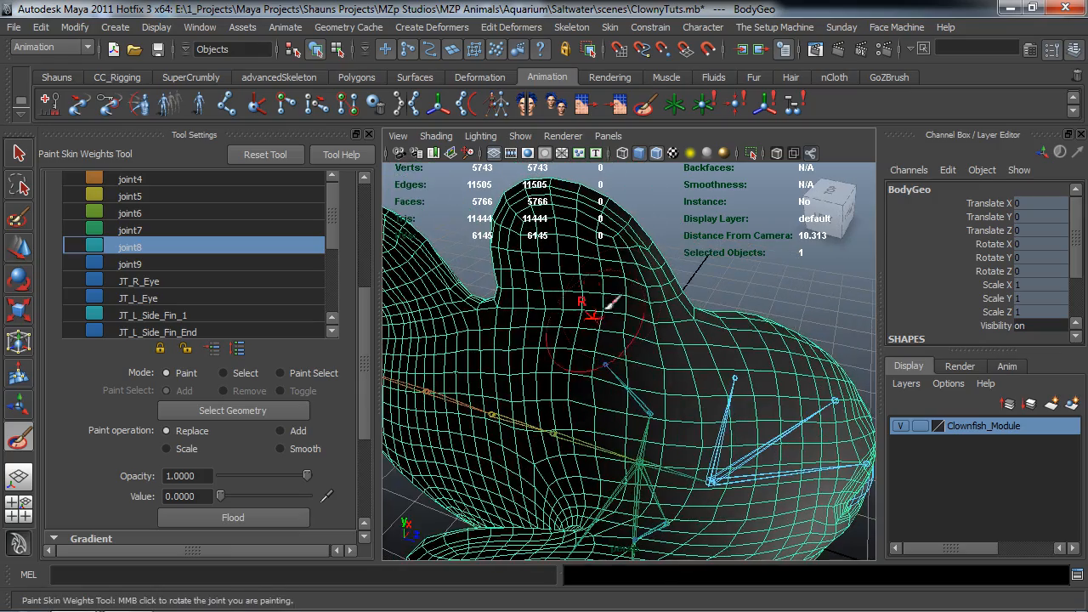
# - Smooth the joint8 weights over the upper head and the front base of the dorsal fin
pyautogui.moveTo(610, 389)
pyautogui.keyDown('alt'); pyautogui.mouseDown()
pyautogui.moveTo(624, 383)
pyautogui.moveTo(576, 339)
pyautogui.moveTo(605, 274)
pyautogui.mouseUp(); pyautogui.keyUp('alt')
pyautogui.keyDown('alt'); pyautogui.moveTo(598, 363); pyautogui.dragTo(668, 304); pyautogui.keyUp('alt')
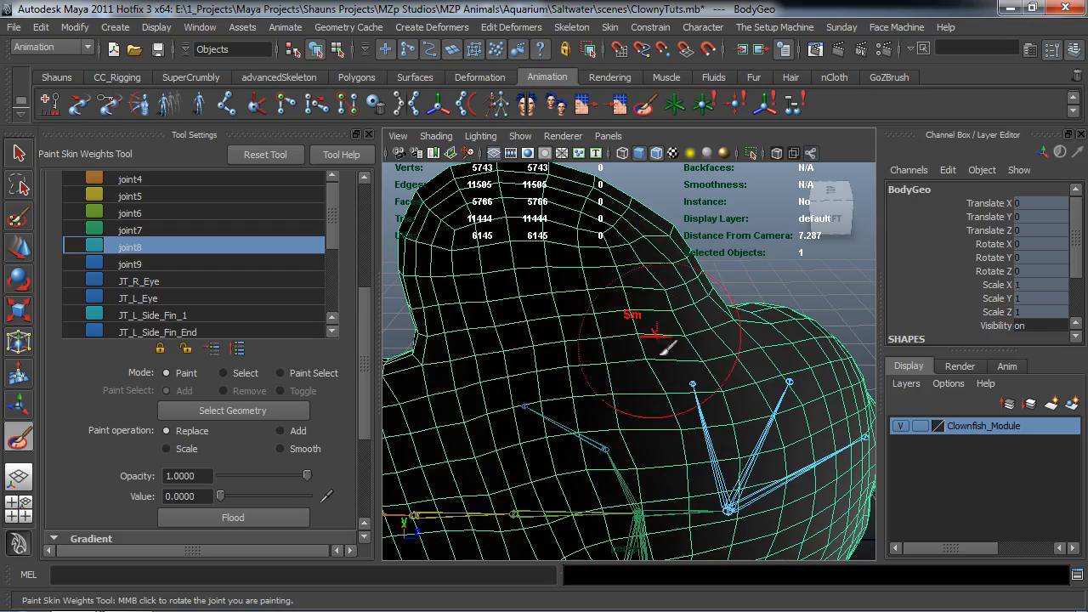
pyautogui.keyDown('alt'); pyautogui.moveTo(705, 416); pyautogui.dragTo(636, 313); pyautogui.keyUp('alt')
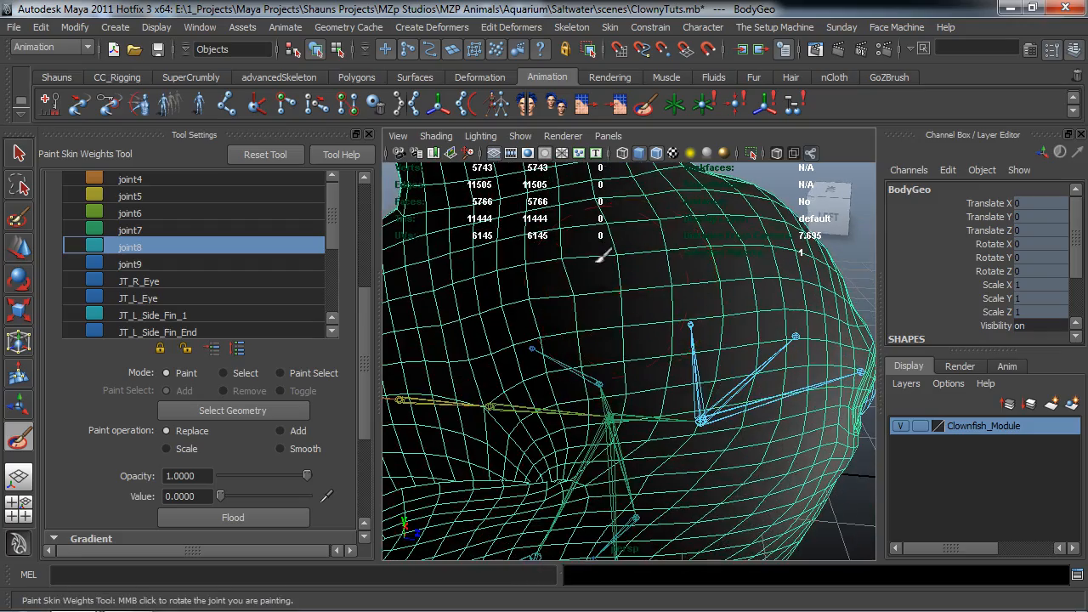
pyautogui.moveTo(680, 374)
pyautogui.keyDown('alt'); pyautogui.mouseDown()
pyautogui.moveTo(636, 306)
pyautogui.moveTo(627, 255)
pyautogui.moveTo(644, 275)
pyautogui.moveTo(619, 335)
pyautogui.moveTo(636, 380)
pyautogui.moveTo(578, 379)
pyautogui.moveTo(616, 387)
pyautogui.moveTo(615, 368)
pyautogui.moveTo(610, 389)
pyautogui.mouseUp(); pyautogui.keyUp('alt')
pyautogui.keyDown('alt'); pyautogui.moveTo(614, 466); pyautogui.dragTo(534, 420); pyautogui.keyUp('alt')
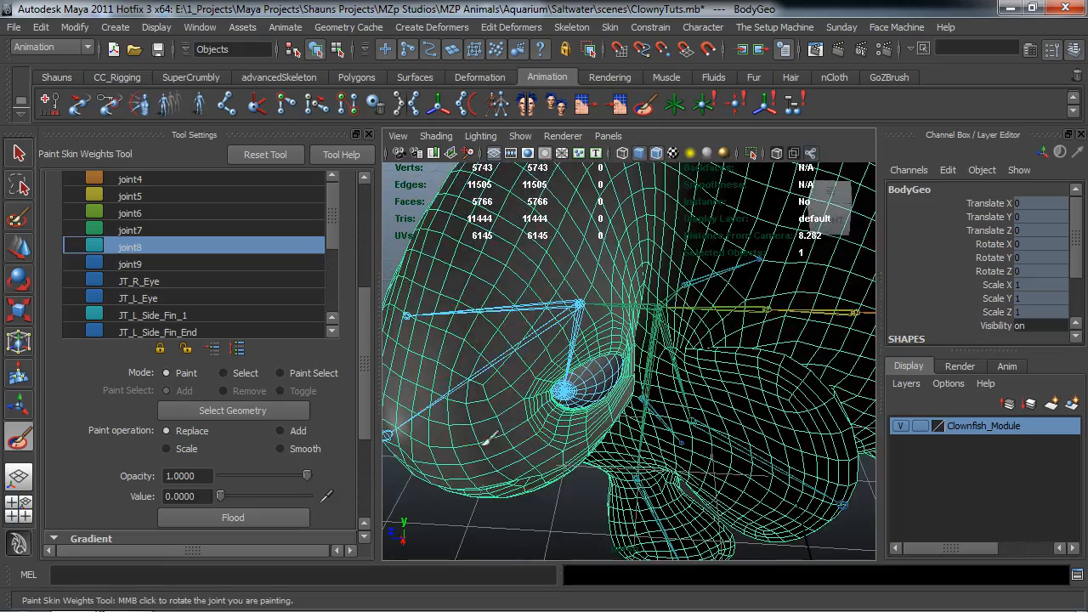
# - Select joint9 for skin weight painting and start adding its weights to the tip of the snout, using Add with a value of 0.1
pyautogui.moveTo(468, 368)
pyautogui.keyDown('alt'); pyautogui.mouseDown()
pyautogui.moveTo(493, 311)
pyautogui.moveTo(535, 355)
pyautogui.moveTo(570, 363)
pyautogui.moveTo(566, 391)
pyautogui.moveTo(653, 362)
pyautogui.mouseUp(); pyautogui.keyUp('alt')
pyautogui.press('w')
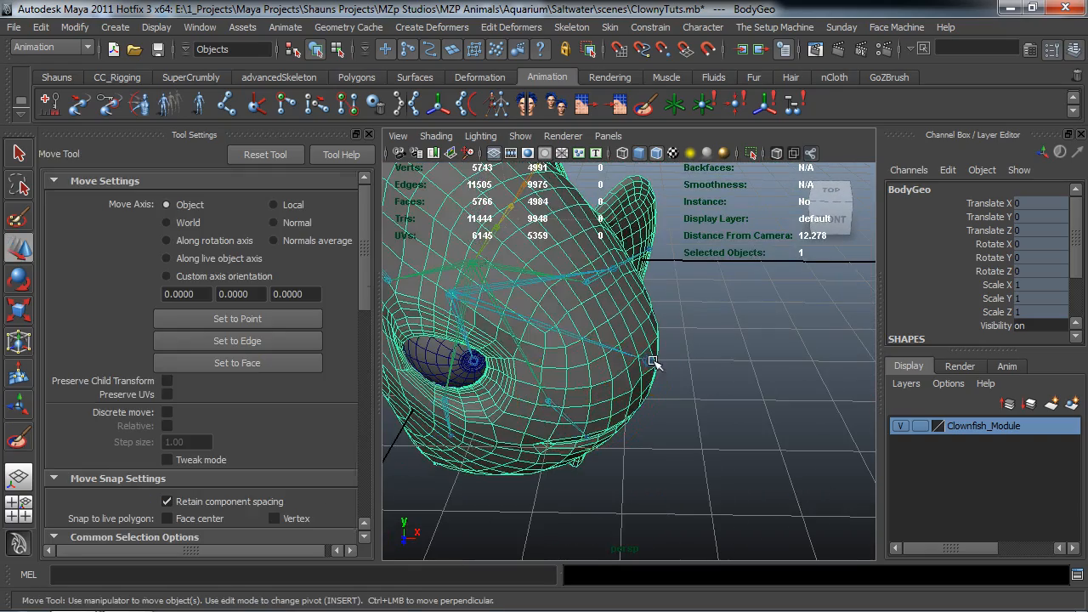
pyautogui.click(652, 361)
pyautogui.click(586, 409)
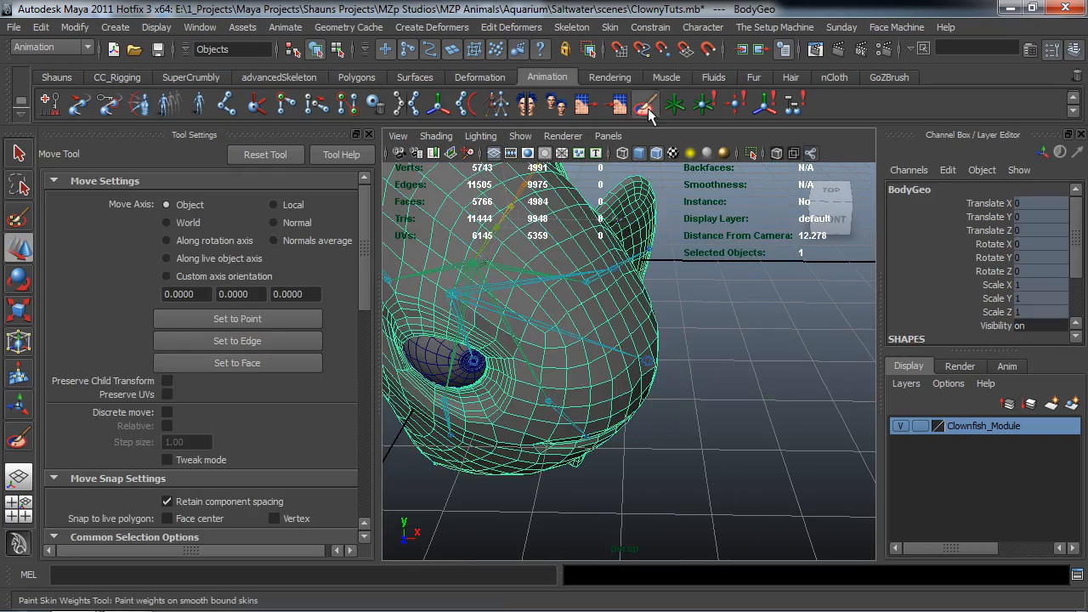
pyautogui.click(646, 109)
pyautogui.click(151, 265)
pyautogui.keyDown('alt'); pyautogui.moveTo(561, 357); pyautogui.dragTo(599, 353); pyautogui.keyUp('alt')
pyautogui.click(281, 431)
pyautogui.click(208, 496)
pyautogui.write('.1')
pyautogui.press('Return')
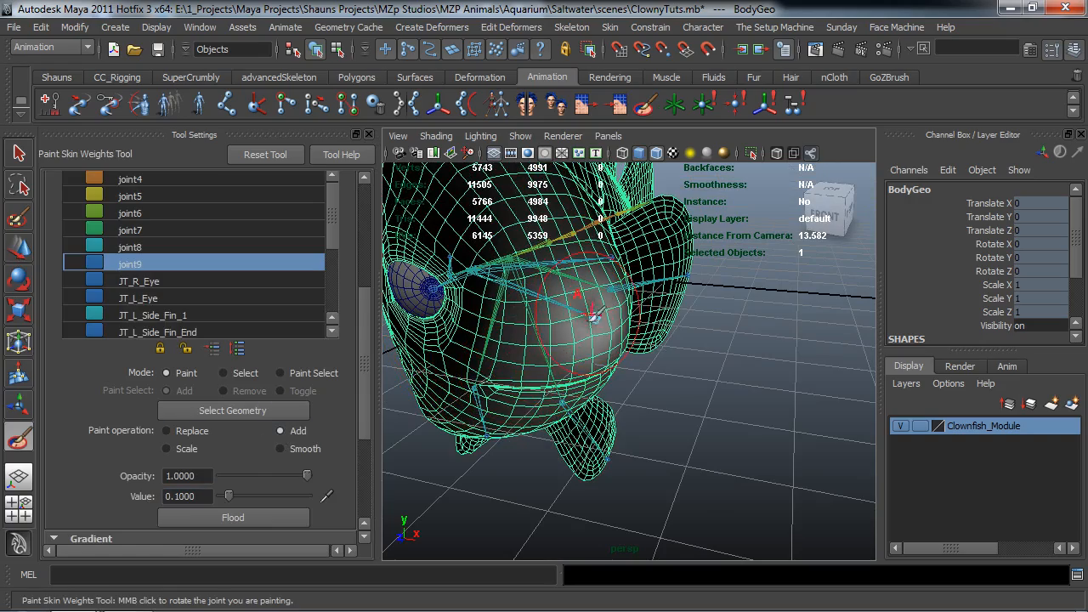
# - Build up the joint9 weights across the right side of the snout and adjust the brush size
pyautogui.keyDown('alt'); pyautogui.moveTo(586, 326); pyautogui.dragTo(439, 343); pyautogui.keyUp('alt')
pyautogui.keyDown('alt'); pyautogui.moveTo(440, 343); pyautogui.dragTo(517, 388, button='middle'); pyautogui.keyUp('alt')
pyautogui.keyDown('alt'); pyautogui.moveTo(517, 389); pyautogui.dragTo(587, 404, button='right'); pyautogui.keyUp('alt')
pyautogui.moveTo(587, 404)
pyautogui.keyDown('alt'); pyautogui.mouseDown()
pyautogui.moveTo(524, 399)
pyautogui.moveTo(553, 375)
pyautogui.mouseUp(); pyautogui.keyUp('alt')
pyautogui.keyDown('shift'); pyautogui.moveTo(621, 392); pyautogui.dragTo(625, 446); pyautogui.keyUp('shift')
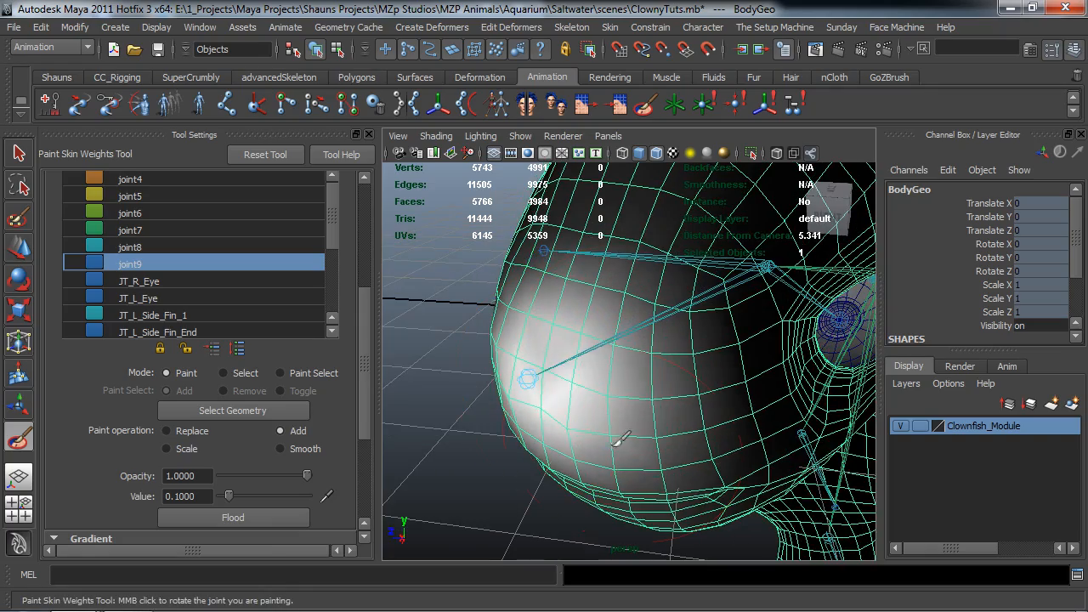
# - Resize the brush and add joint9 weights around the mouth and lips on both sides of the snout
pyautogui.moveTo(565, 351)
pyautogui.keyDown('alt'); pyautogui.mouseDown()
pyautogui.moveTo(573, 417)
pyautogui.moveTo(698, 340)
pyautogui.moveTo(660, 286)
pyautogui.moveTo(559, 332)
pyautogui.moveTo(599, 375)
pyautogui.moveTo(672, 406)
pyautogui.moveTo(545, 465)
pyautogui.mouseUp(); pyautogui.keyUp('alt')
pyautogui.keyDown('alt'); pyautogui.moveTo(545, 466); pyautogui.dragTo(510, 377, button='middle'); pyautogui.keyUp('alt')
pyautogui.keyDown('alt'); pyautogui.moveTo(511, 377); pyautogui.dragTo(564, 374); pyautogui.keyUp('alt')
pyautogui.moveTo(578, 382)
pyautogui.keyDown('shift'); pyautogui.mouseDown()
pyautogui.moveTo(631, 369)
pyautogui.moveTo(607, 279)
pyautogui.moveTo(596, 298)
pyautogui.mouseUp(); pyautogui.keyUp('shift')
pyautogui.moveTo(590, 374)
pyautogui.keyDown('alt'); pyautogui.mouseDown()
pyautogui.moveTo(601, 382)
pyautogui.moveTo(580, 380)
pyautogui.mouseUp(); pyautogui.keyUp('alt')
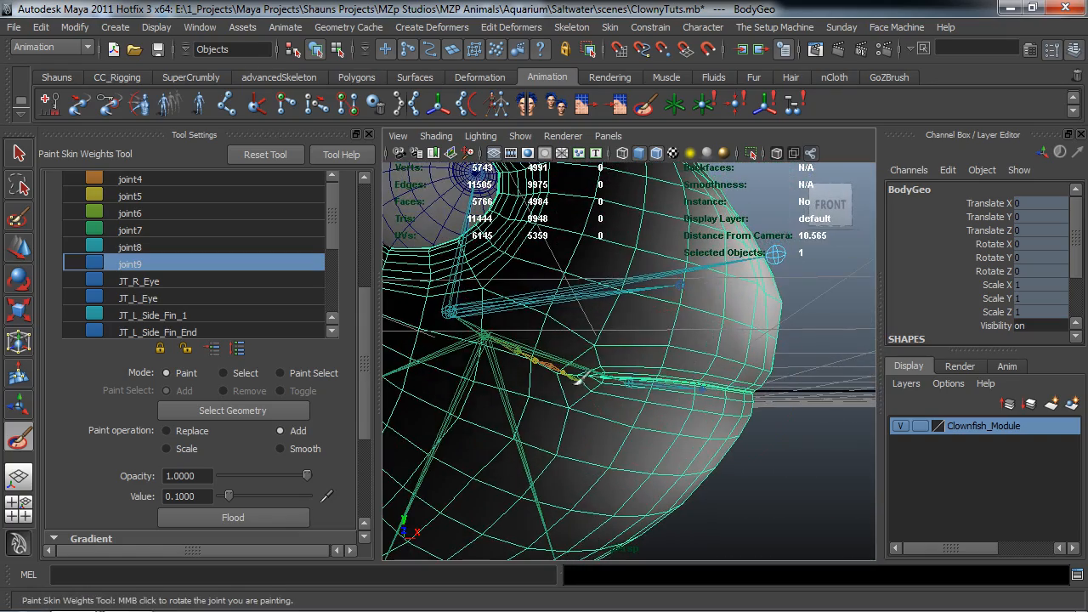
pyautogui.moveTo(717, 399); pyautogui.dragTo(702, 353)
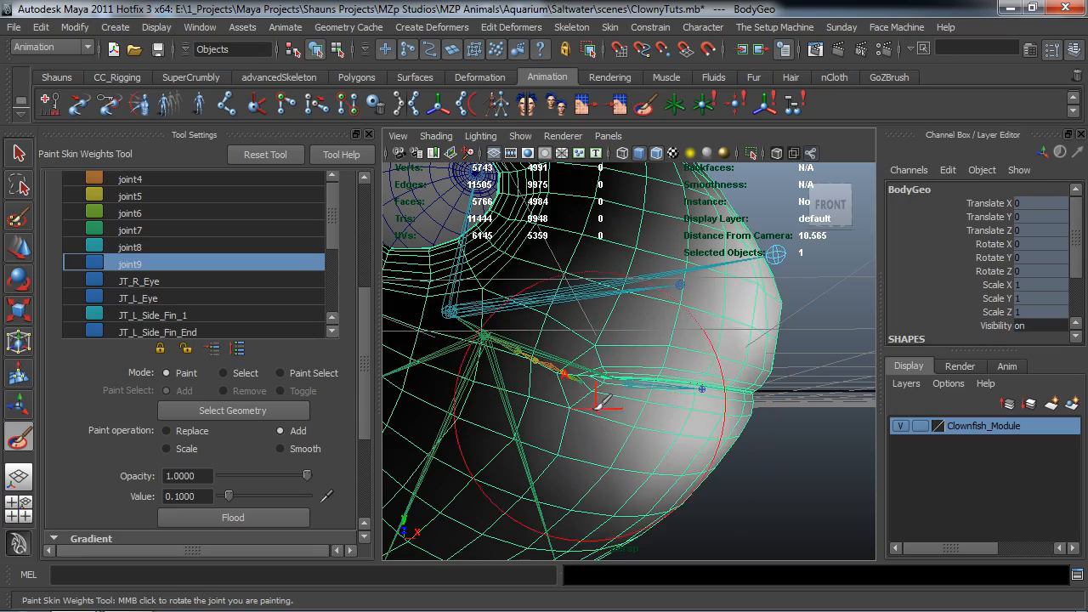
pyautogui.keyDown('alt'); pyautogui.moveTo(693, 393); pyautogui.dragTo(574, 396); pyautogui.keyUp('alt')
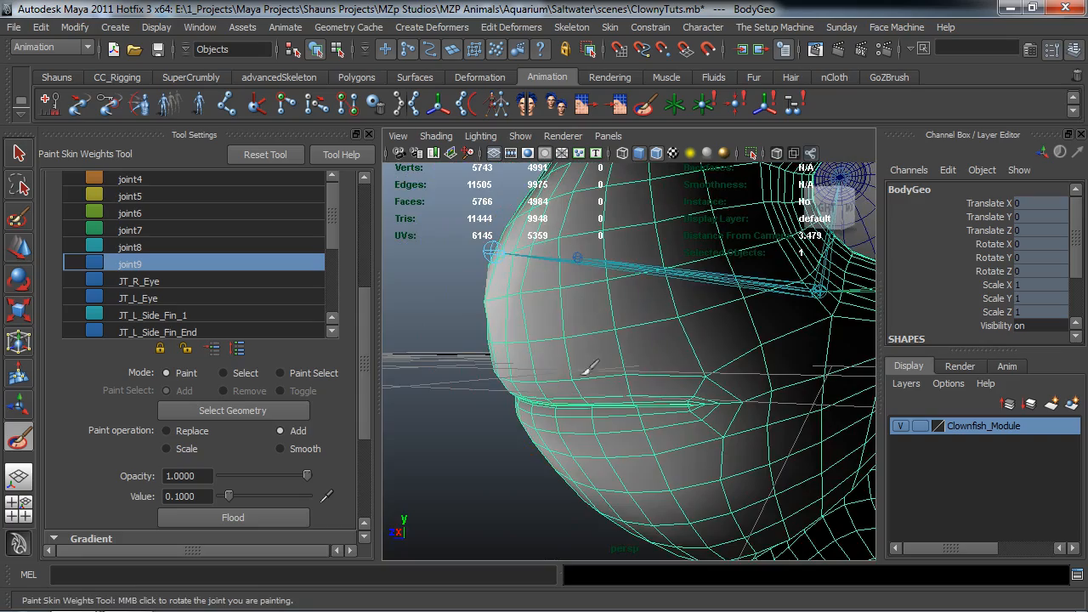
# - Leave weight painting, select joint8 at the head and reset its Rotate Y to 0
pyautogui.scroll(-5, 595, 360)
pyautogui.keyDown('alt'); pyautogui.moveTo(643, 369); pyautogui.dragTo(546, 340, button='middle'); pyautogui.keyUp('alt')
pyautogui.keyDown('alt'); pyautogui.moveTo(546, 340); pyautogui.dragTo(573, 392); pyautogui.keyUp('alt')
pyautogui.press('w')
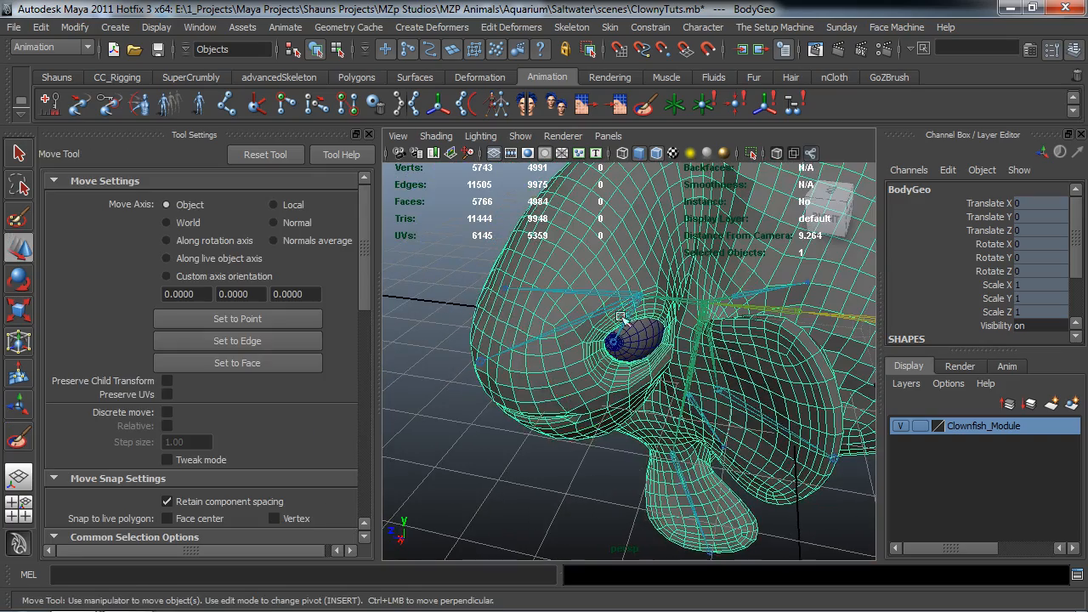
pyautogui.click(636, 289)
pyautogui.click(1039, 258)
pyautogui.write('0')
pyautogui.press('Return')
# - Swing joint8 around its Y axis to a Rotate Y of about -88.6 to test the head deformation
pyautogui.click(996, 259)
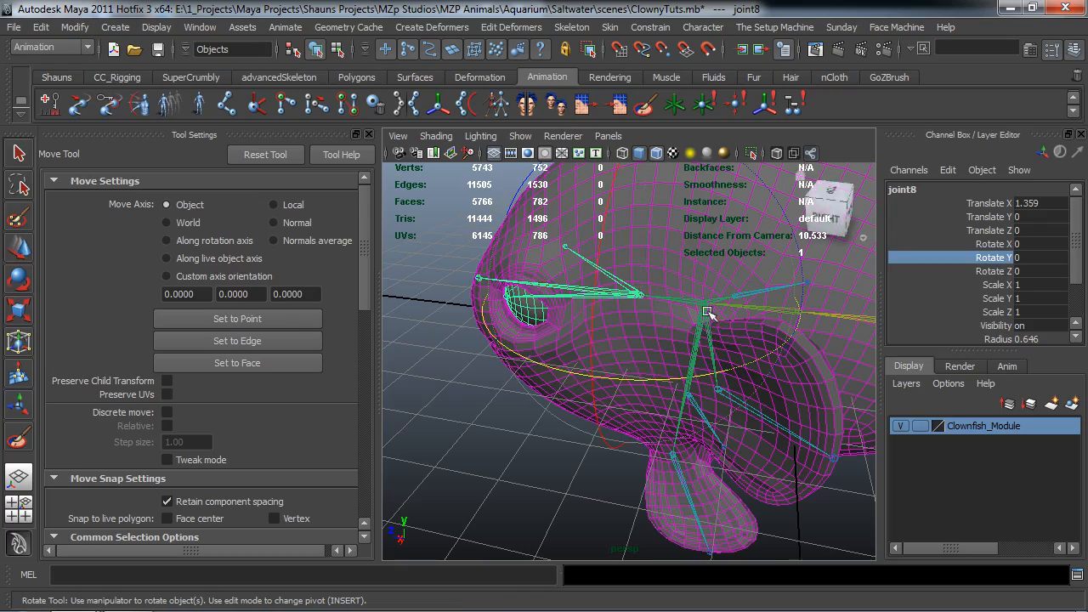
pyautogui.press('e')
pyautogui.scroll(-3, 583, 384)
pyautogui.keyDown('alt'); pyautogui.moveTo(583, 383); pyautogui.dragTo(656, 365, button='middle'); pyautogui.keyUp('alt')
pyautogui.moveTo(710, 436); pyautogui.dragTo(753, 410)
pyautogui.moveTo(963, 425); pyautogui.dragTo(608, 393)
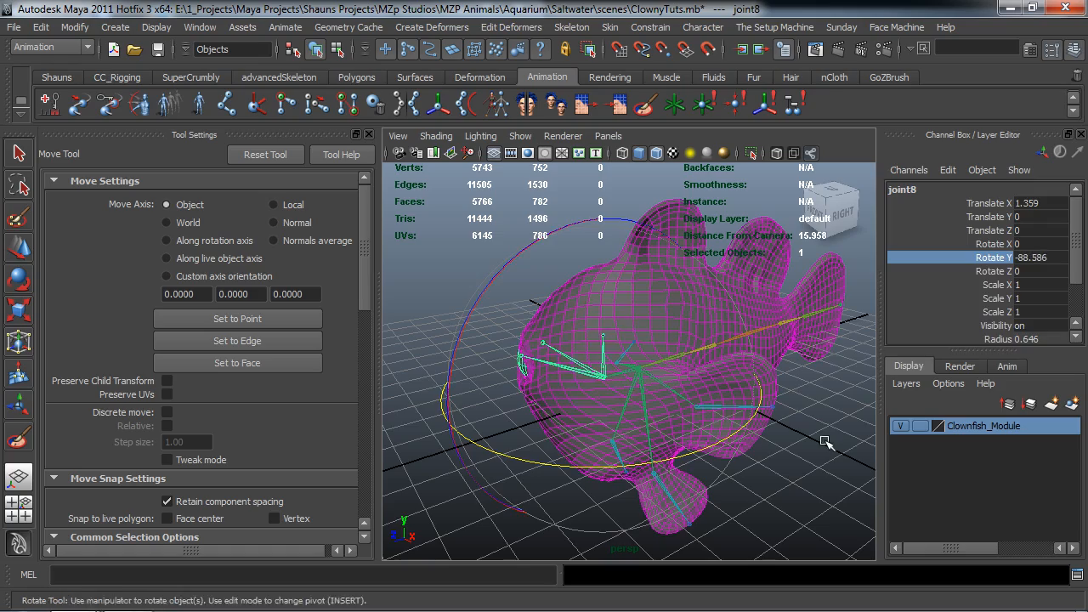
# - Reselect the body mesh for skin weight painting and add joint8 weights to the right front of the dorsal fin
pyautogui.click(685, 236)
pyautogui.click(663, 240)
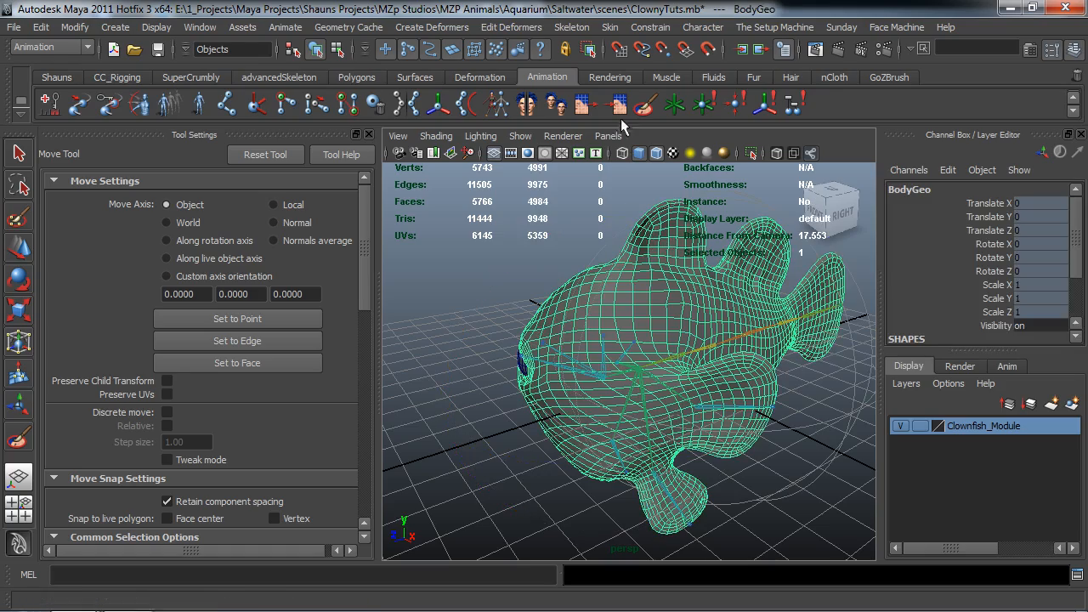
pyautogui.click(643, 104)
pyautogui.scroll(5, 668, 242)
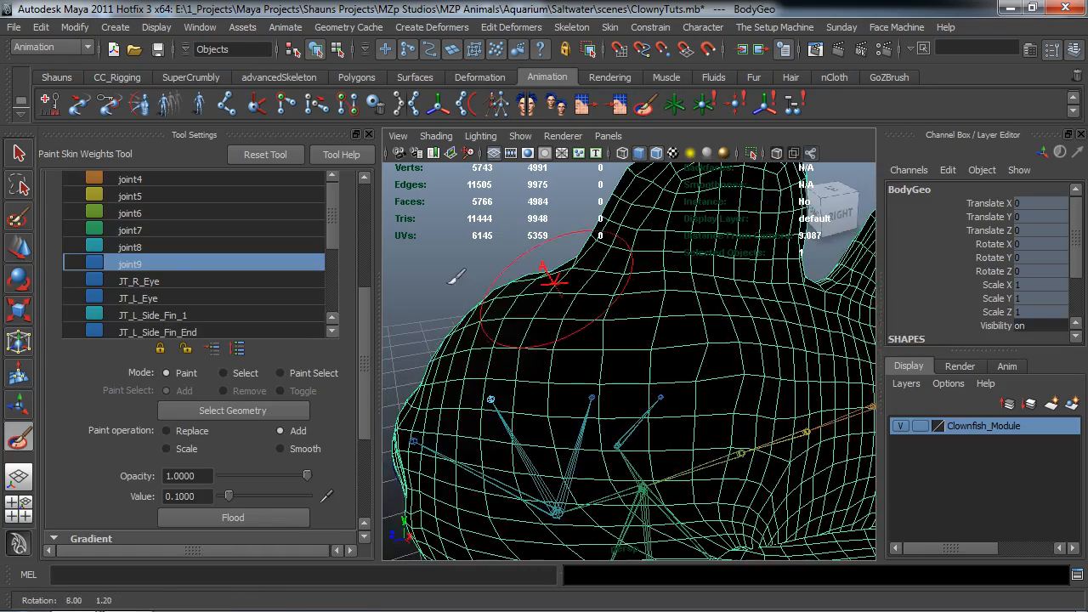
pyautogui.click(209, 248)
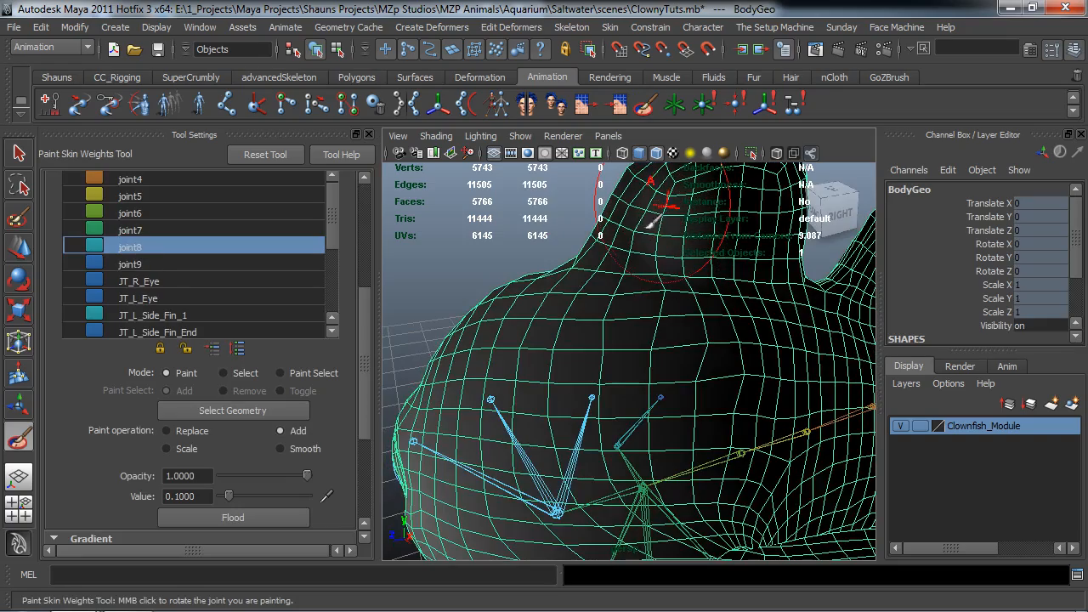
pyautogui.keyDown('alt'); pyautogui.moveTo(680, 187); pyautogui.dragTo(630, 259); pyautogui.keyUp('alt')
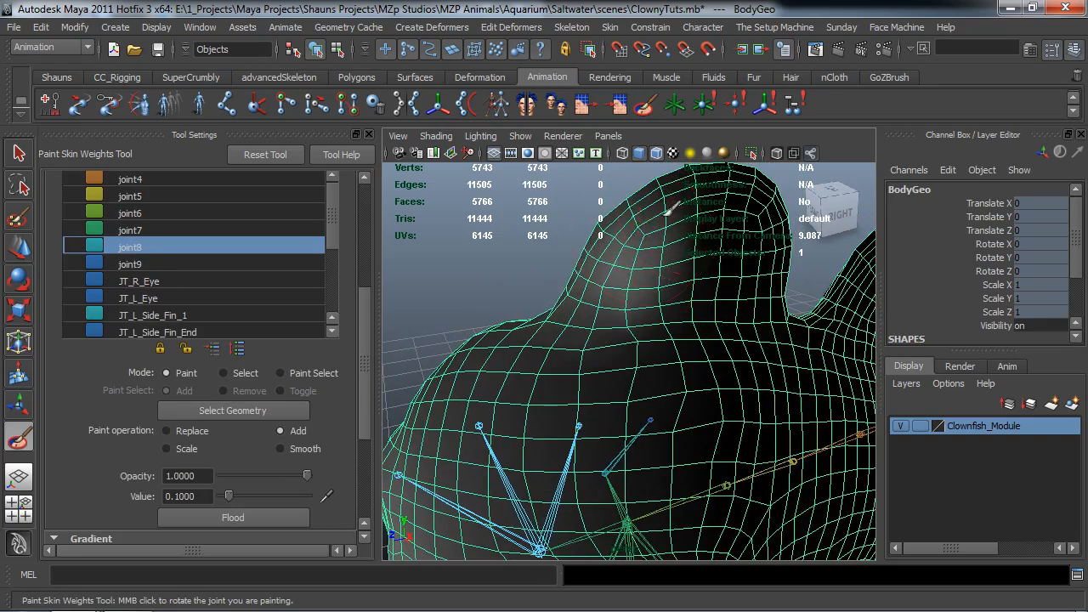
# - Add and smooth joint8 weights on both sides of the dorsal fin's front base and the upper head
pyautogui.keyDown('alt'); pyautogui.moveTo(601, 312); pyautogui.dragTo(906, 328); pyautogui.keyUp('alt')
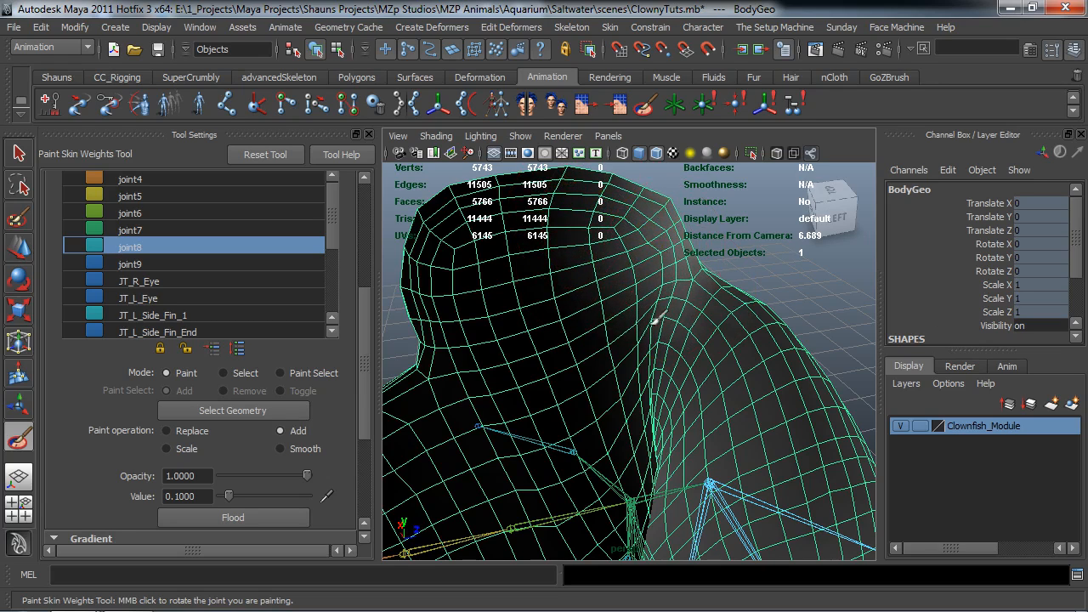
pyautogui.keyDown('alt'); pyautogui.moveTo(661, 400); pyautogui.dragTo(643, 254); pyautogui.keyUp('alt')
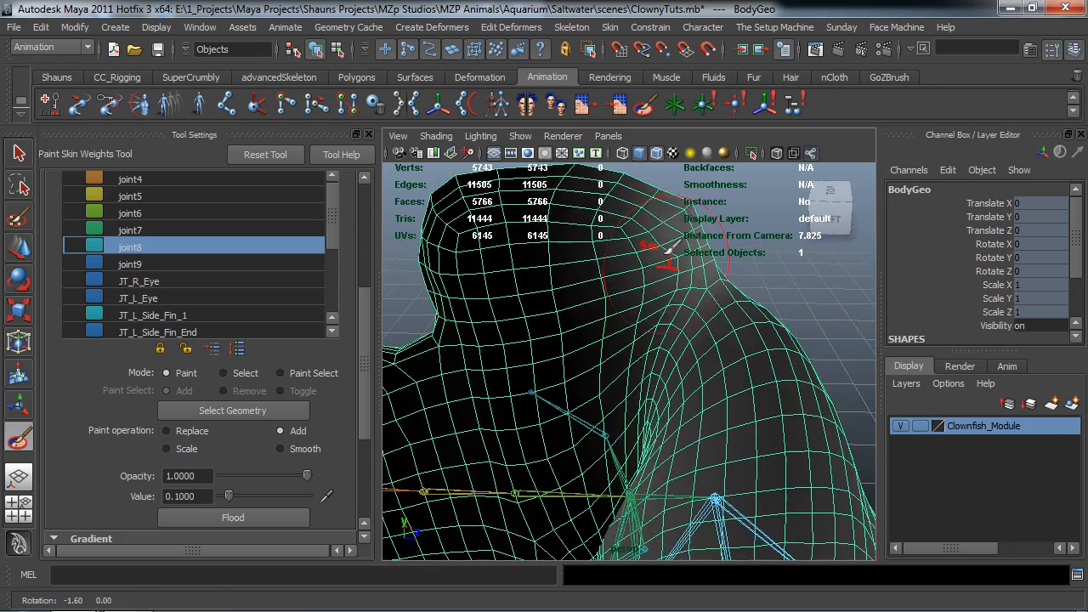
pyautogui.keyDown('alt'); pyautogui.moveTo(718, 277); pyautogui.dragTo(510, 276); pyautogui.keyUp('alt')
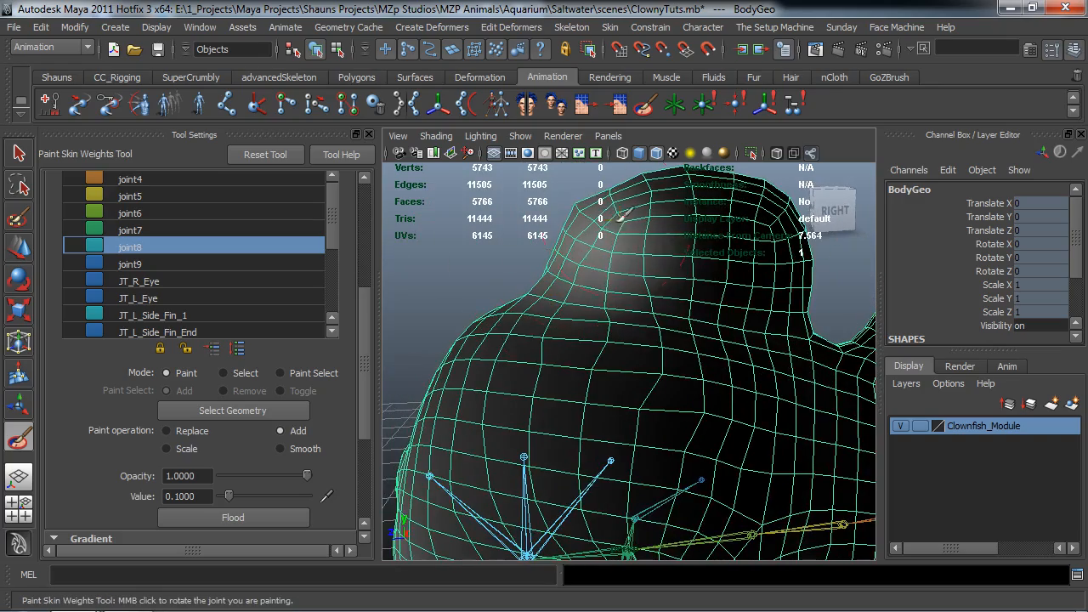
pyautogui.keyDown('alt'); pyautogui.moveTo(558, 364); pyautogui.dragTo(551, 293); pyautogui.keyUp('alt')
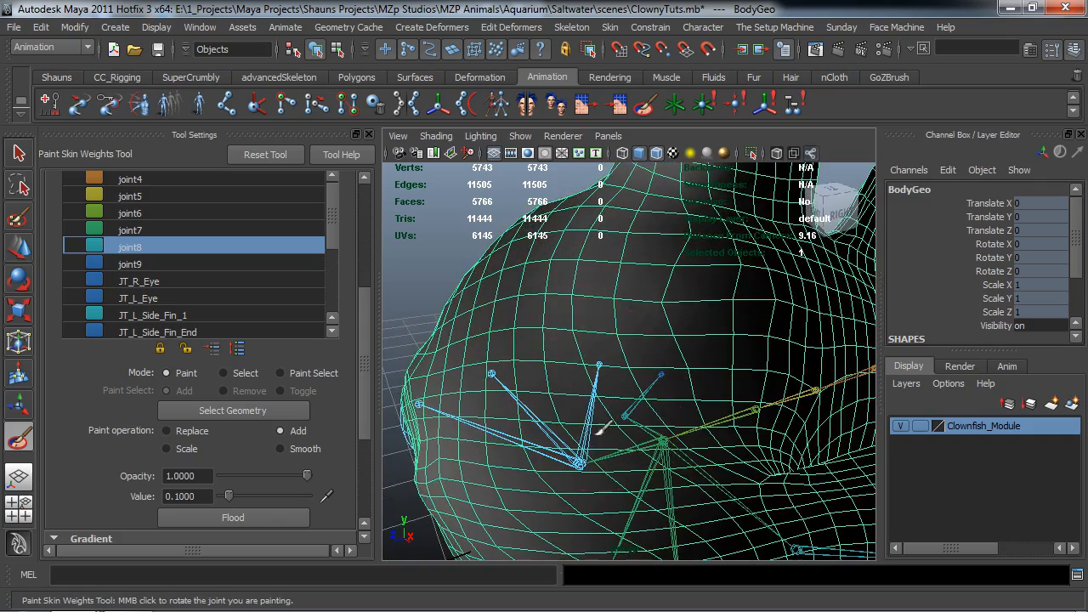
pyautogui.moveTo(541, 384)
pyautogui.keyDown('alt'); pyautogui.mouseDown()
pyautogui.moveTo(505, 388)
pyautogui.moveTo(624, 321)
pyautogui.moveTo(879, 326)
pyautogui.moveTo(884, 306)
pyautogui.mouseUp(); pyautogui.keyUp('alt')
pyautogui.keyDown('alt'); pyautogui.moveTo(696, 255); pyautogui.dragTo(723, 353); pyautogui.keyUp('alt')
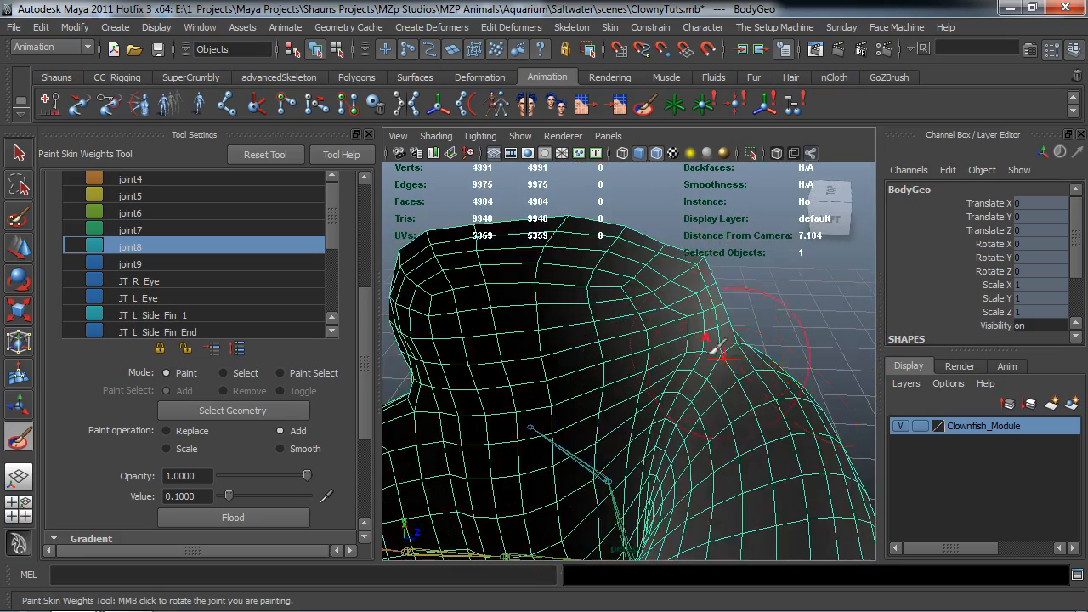
pyautogui.scroll(3, 724, 352)
pyautogui.keyDown('alt'); pyautogui.moveTo(706, 270); pyautogui.dragTo(579, 247); pyautogui.keyUp('alt')
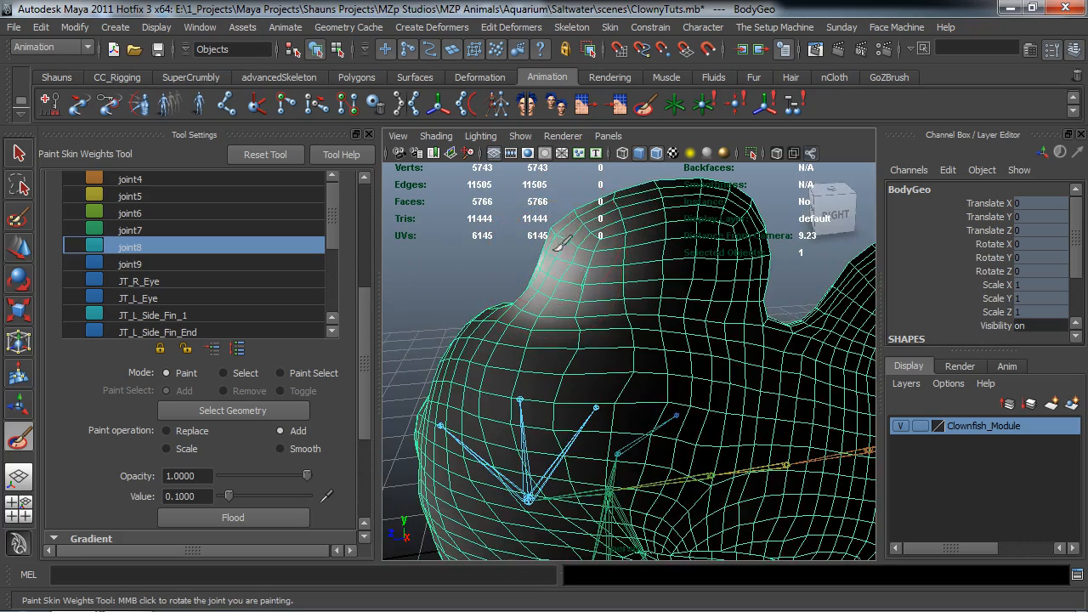
# - Undo the latest joint8 weight strokes on the front of the dorsal fin
pyautogui.moveTo(613, 298)
pyautogui.keyDown('alt'); pyautogui.mouseDown()
pyautogui.moveTo(651, 348)
pyautogui.moveTo(612, 365)
pyautogui.moveTo(623, 222)
pyautogui.moveTo(572, 270)
pyautogui.moveTo(550, 336)
pyautogui.mouseUp(); pyautogui.keyUp('alt')
pyautogui.scroll(3, 651, 331)
pyautogui.scroll(2, 633, 361)
pyautogui.hotkey('ctrl', 'z')
pyautogui.hotkey('ctrl', 'z')
pyautogui.hotkey('ctrl', 'z')
pyautogui.hotkey('ctrl', 'z')
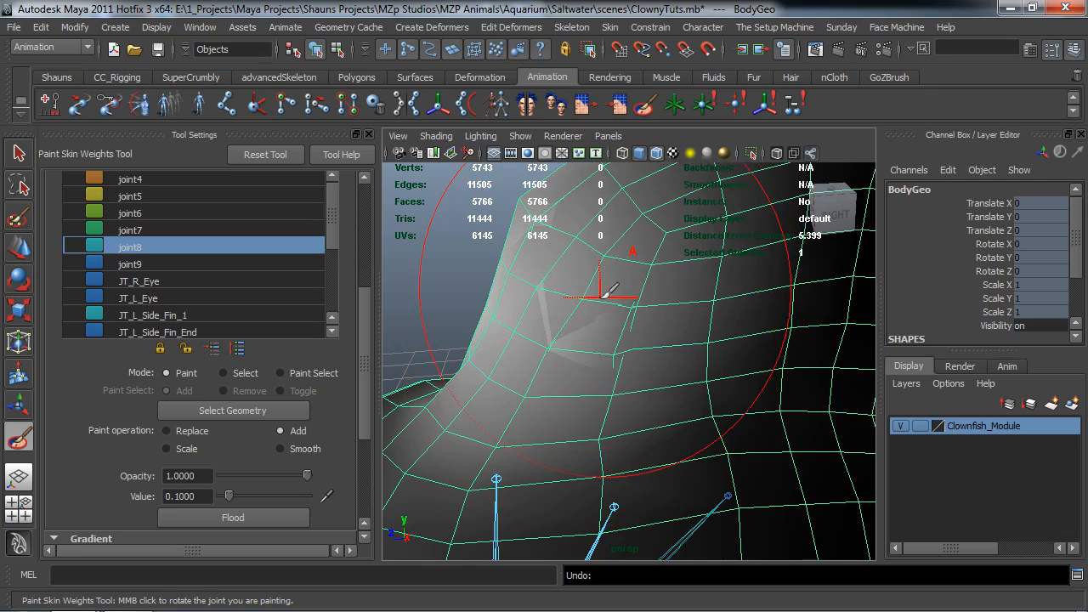
pyautogui.moveTo(639, 299)
pyautogui.mouseDown()
pyautogui.moveTo(614, 341)
pyautogui.moveTo(557, 331)
pyautogui.moveTo(826, 345)
pyautogui.mouseUp()
pyautogui.hotkey('ctrl', 'z')
pyautogui.hotkey('ctrl', 'z')
pyautogui.hotkey('ctrl', 'z')
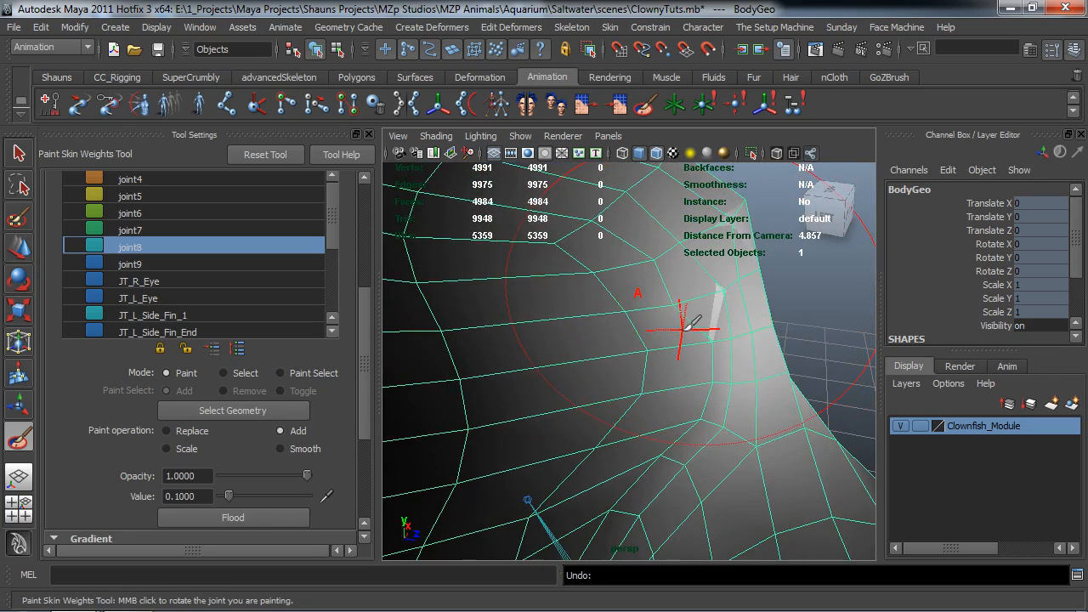
# - Build up joint8 weights on both sides of the dorsal fin's front edge and smooth them on the right side
pyautogui.moveTo(681, 327); pyautogui.dragTo(572, 326)
pyautogui.moveTo(670, 269); pyautogui.dragTo(687, 313)
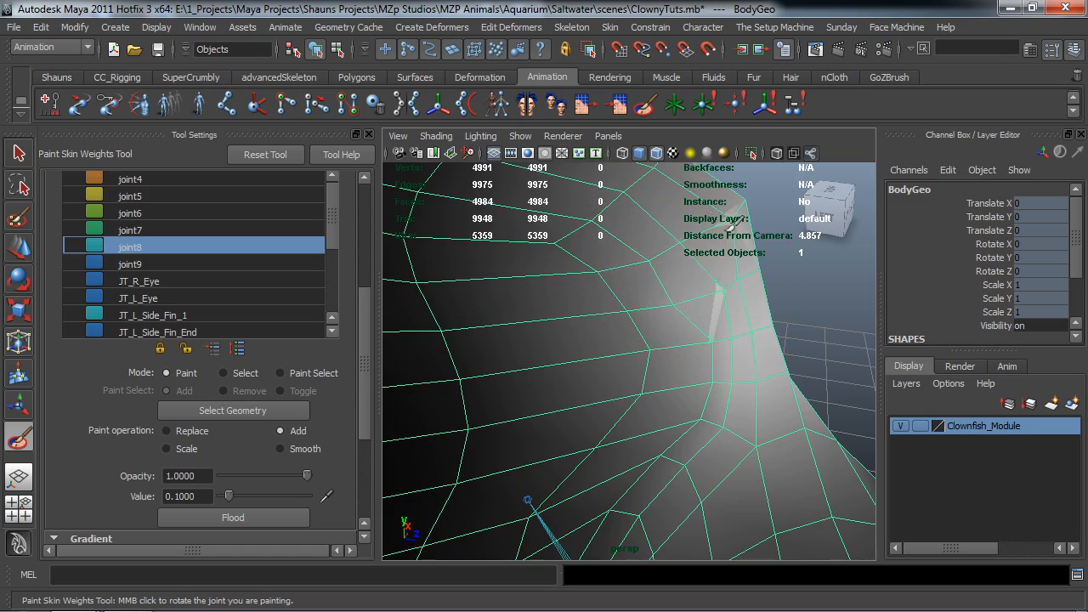
pyautogui.keyDown('alt'); pyautogui.moveTo(684, 400); pyautogui.dragTo(510, 358); pyautogui.keyUp('alt')
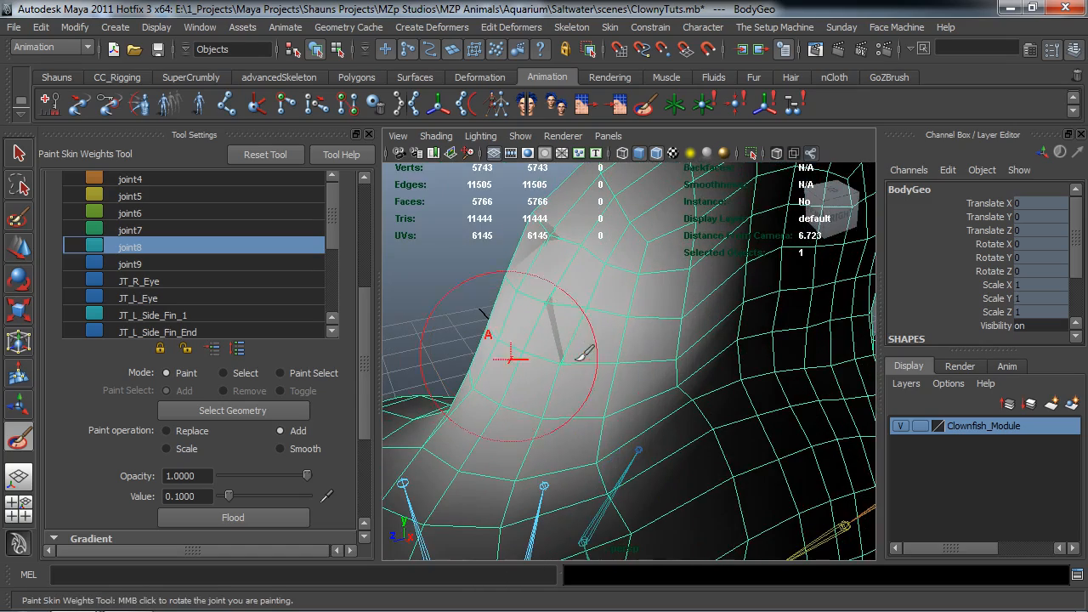
pyautogui.moveTo(582, 210)
pyautogui.keyDown('shift'); pyautogui.mouseDown()
pyautogui.moveTo(545, 233)
pyautogui.moveTo(531, 272)
pyautogui.mouseUp(); pyautogui.keyUp('shift')
pyautogui.keyDown('shift'); pyautogui.moveTo(545, 347); pyautogui.dragTo(559, 244); pyautogui.keyUp('shift')
# - Switch to joint7 and smooth its weights along both sides of the dorsal fin's front base
pyautogui.click(141, 231)
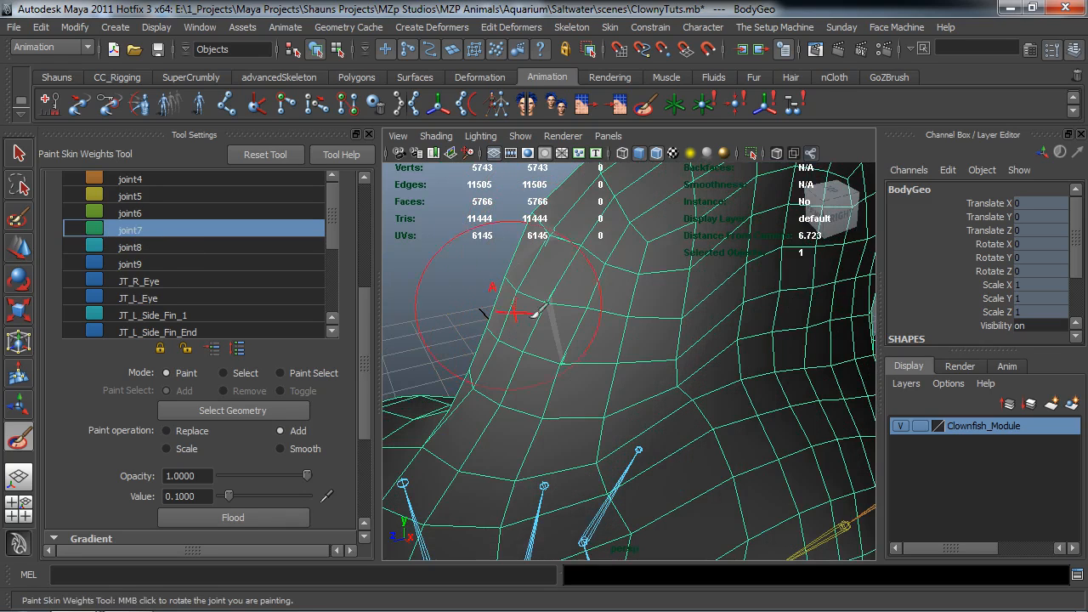
pyautogui.moveTo(537, 257)
pyautogui.keyDown('alt'); pyautogui.mouseDown()
pyautogui.moveTo(624, 279)
pyautogui.moveTo(835, 288)
pyautogui.mouseUp(); pyautogui.keyUp('alt')
pyautogui.moveTo(754, 393)
pyautogui.mouseDown()
pyautogui.moveTo(760, 420)
pyautogui.moveTo(661, 210)
pyautogui.moveTo(718, 378)
pyautogui.mouseUp()
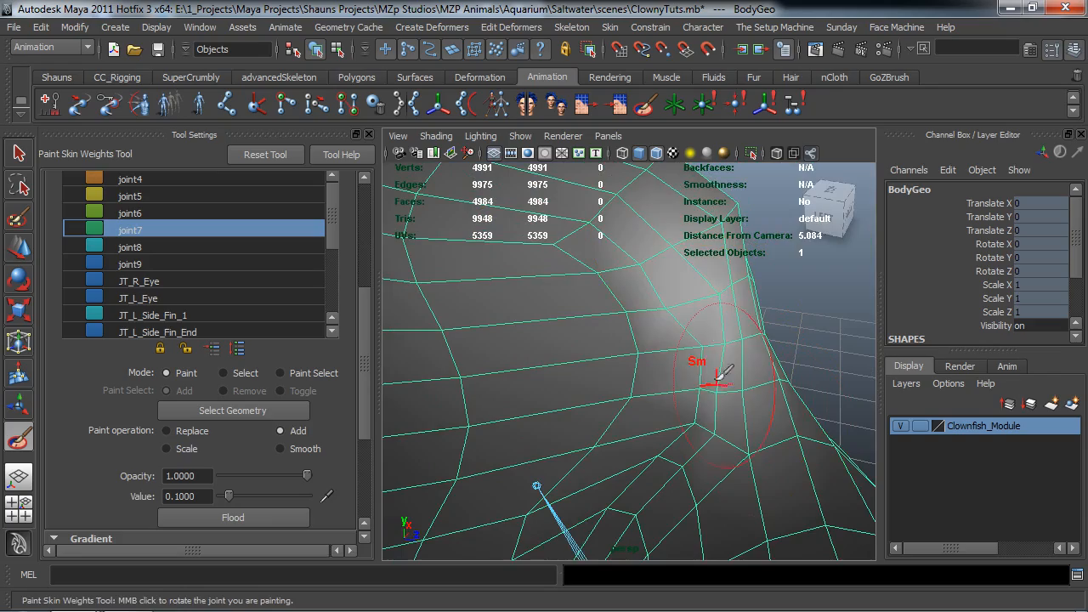
pyautogui.moveTo(687, 217); pyautogui.dragTo(729, 399)
pyautogui.keyDown('alt'); pyautogui.moveTo(598, 339); pyautogui.dragTo(671, 296); pyautogui.keyUp('alt')
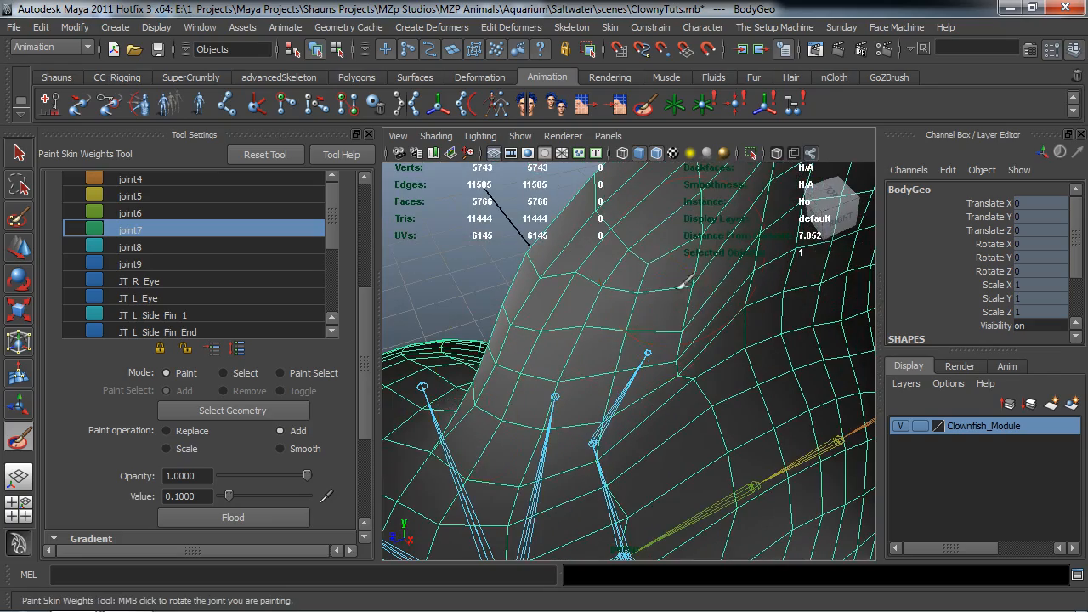
# - Select joint8 and rotate it around Y to about -43 degrees to check the head and fin deformation
pyautogui.scroll(-4, 566, 400)
pyautogui.keyDown('alt'); pyautogui.moveTo(571, 396); pyautogui.dragTo(659, 311, button='middle'); pyautogui.keyUp('alt')
pyautogui.keyDown('alt'); pyautogui.moveTo(659, 311); pyautogui.dragTo(624, 308); pyautogui.keyUp('alt')
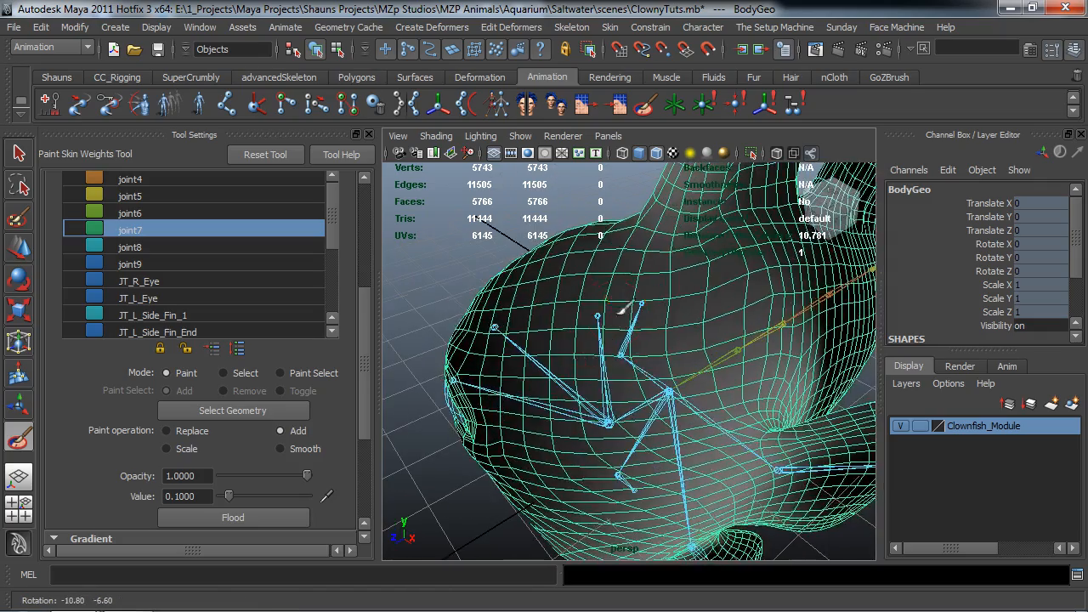
pyautogui.press('w')
pyautogui.click(608, 424)
pyautogui.press('e')
pyautogui.moveTo(486, 469); pyautogui.dragTo(646, 496)
pyautogui.scroll(-4, 645, 495)
pyautogui.keyDown('alt'); pyautogui.moveTo(676, 425); pyautogui.dragTo(700, 374, button='middle'); pyautogui.keyUp('alt')
pyautogui.keyDown('alt'); pyautogui.moveTo(700, 374); pyautogui.dragTo(675, 357); pyautogui.keyUp('alt')
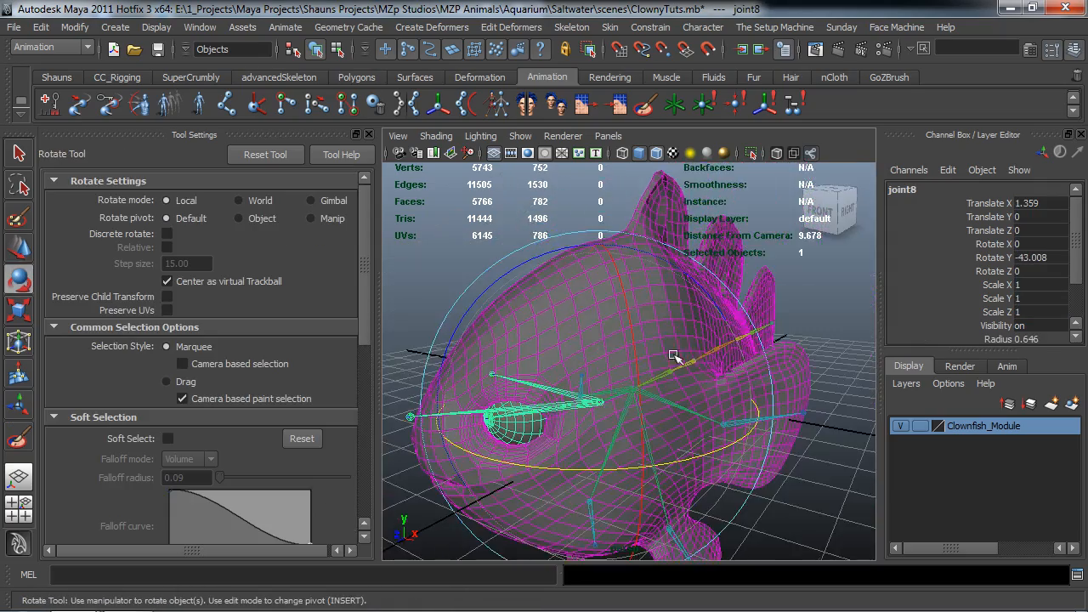
# - Swing joint8's Rotate Y back and forth in both directions, leaving the head turned sharply to one side
pyautogui.scroll(-3, 675, 357)
pyautogui.keyDown('alt'); pyautogui.moveTo(583, 359); pyautogui.dragTo(585, 351, button='middle'); pyautogui.keyUp('alt')
pyautogui.click(993, 259)
pyautogui.moveTo(486, 258); pyautogui.dragTo(677, 285, button='middle')
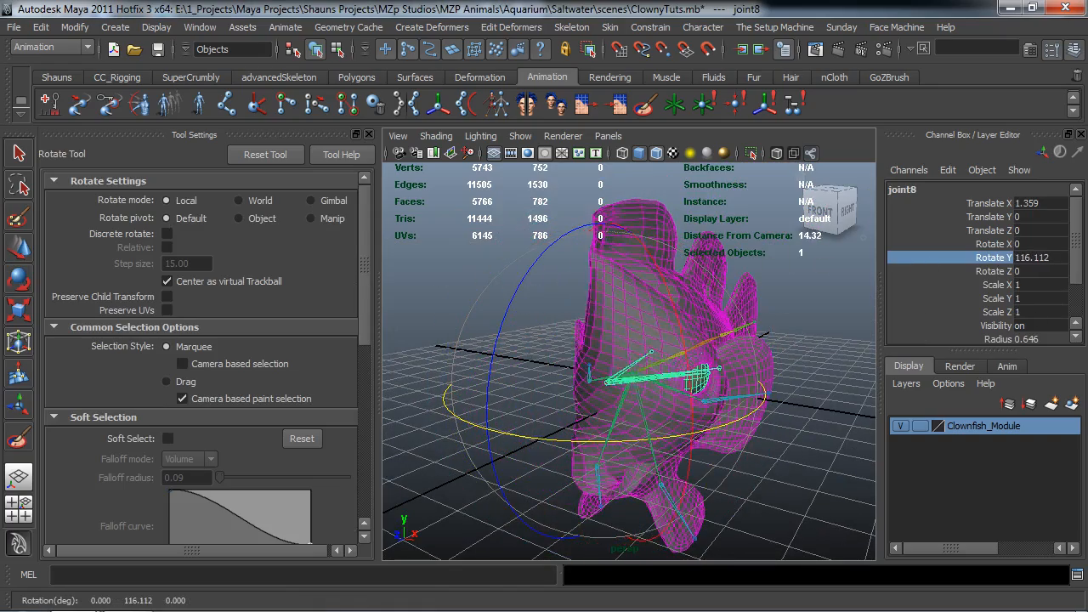
pyautogui.moveTo(867, 310); pyautogui.dragTo(845, 309, button='middle')
pyautogui.moveTo(582, 306); pyautogui.dragTo(438, 315, button='middle')
# - Reselect the body mesh for skin weight painting and add joint8 weights to the dorsal fin's right front side
pyautogui.click(464, 231)
pyautogui.keyDown('alt'); pyautogui.moveTo(498, 236); pyautogui.dragTo(550, 294); pyautogui.keyUp('alt')
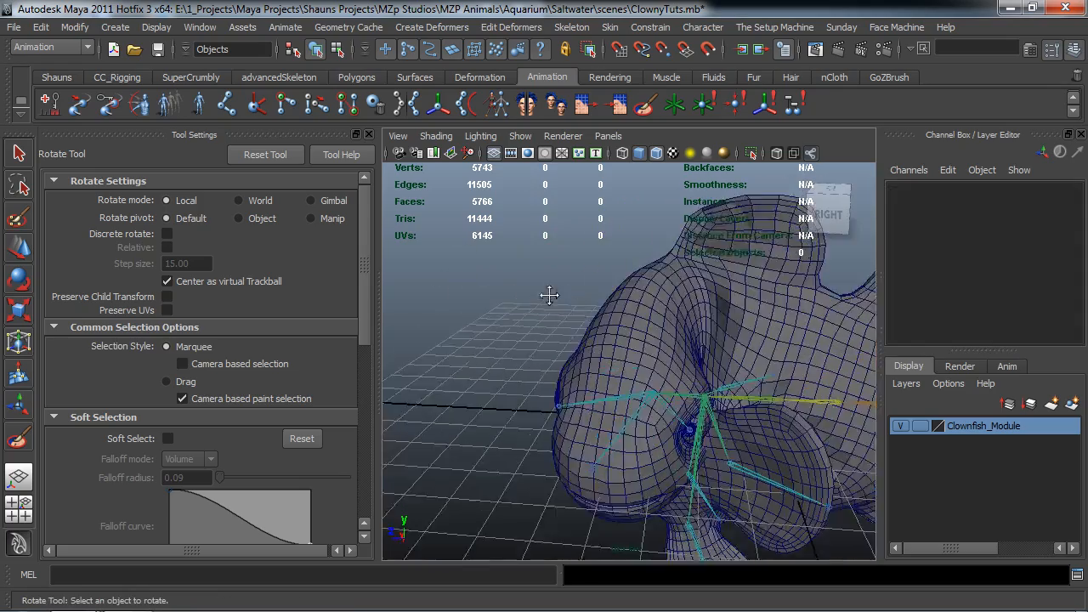
pyautogui.keyDown('alt'); pyautogui.moveTo(549, 295); pyautogui.dragTo(578, 306, button='right'); pyautogui.keyUp('alt')
pyautogui.keyDown('alt'); pyautogui.moveTo(578, 306); pyautogui.dragTo(502, 341, button='middle'); pyautogui.keyUp('alt')
pyautogui.keyDown('alt'); pyautogui.moveTo(502, 341); pyautogui.dragTo(599, 289); pyautogui.keyUp('alt')
pyautogui.click(606, 279)
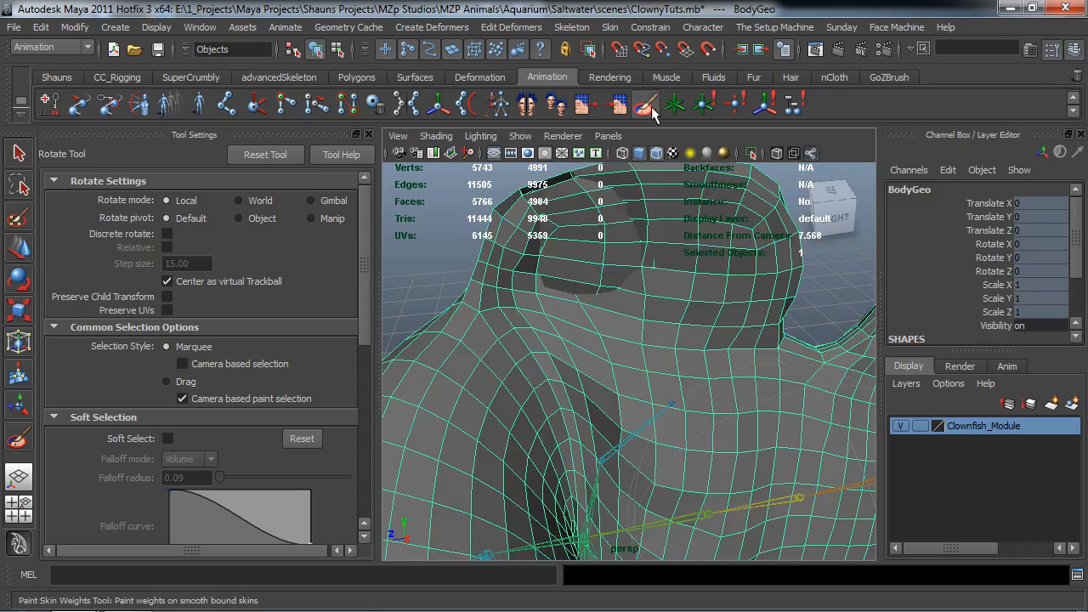
pyautogui.click(647, 108)
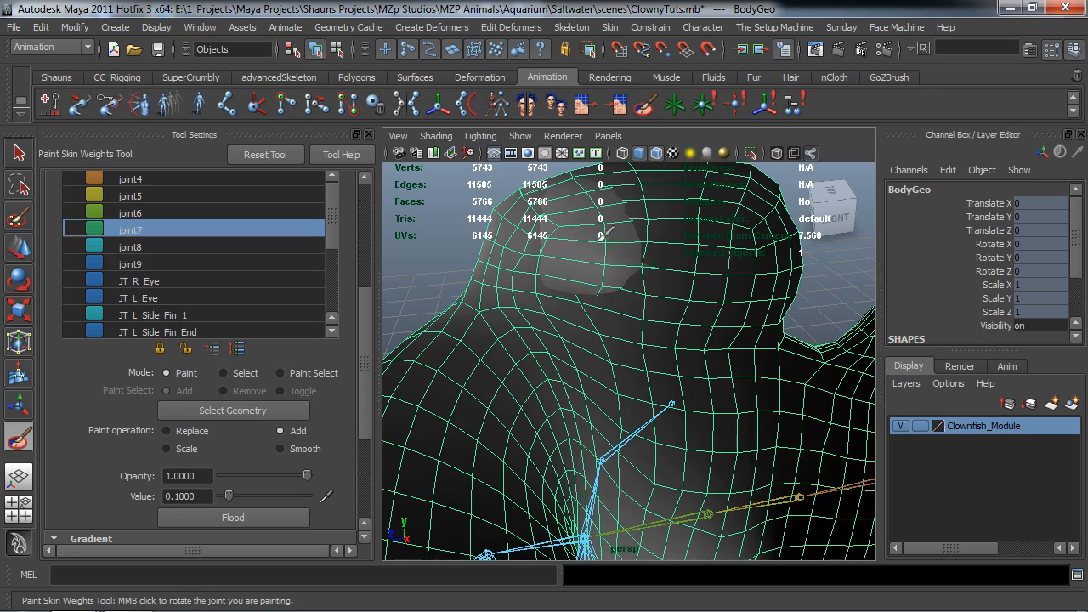
pyautogui.click(134, 247)
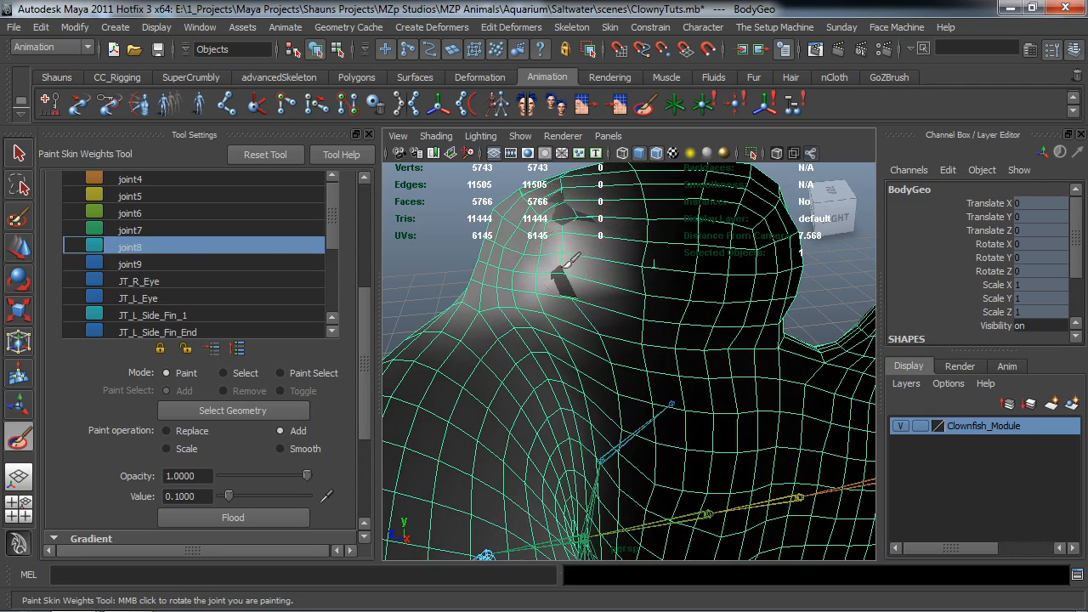
# - Smooth the joint8 weights over both sides of the dorsal fin's front and down onto the head
pyautogui.moveTo(564, 223)
pyautogui.keyDown('alt'); pyautogui.mouseDown()
pyautogui.moveTo(753, 293)
pyautogui.moveTo(682, 331)
pyautogui.moveTo(653, 313)
pyautogui.moveTo(712, 342)
pyautogui.moveTo(749, 297)
pyautogui.moveTo(705, 263)
pyautogui.moveTo(712, 308)
pyautogui.moveTo(617, 338)
pyautogui.moveTo(455, 330)
pyautogui.moveTo(559, 251)
pyautogui.mouseUp(); pyautogui.keyUp('alt')
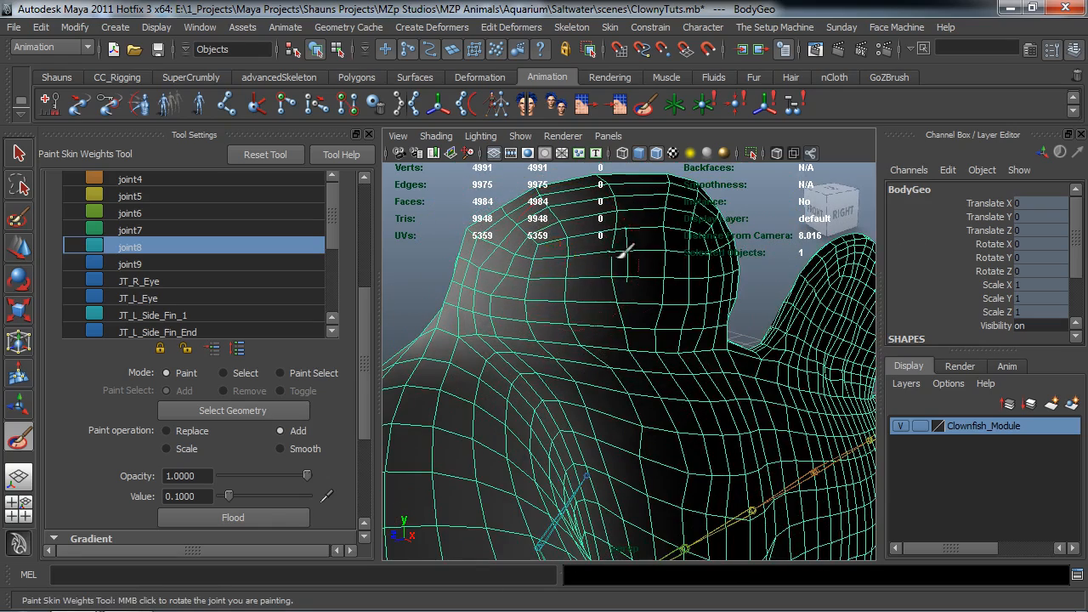
pyautogui.keyDown('alt'); pyautogui.moveTo(627, 270); pyautogui.dragTo(723, 281); pyautogui.keyUp('alt')
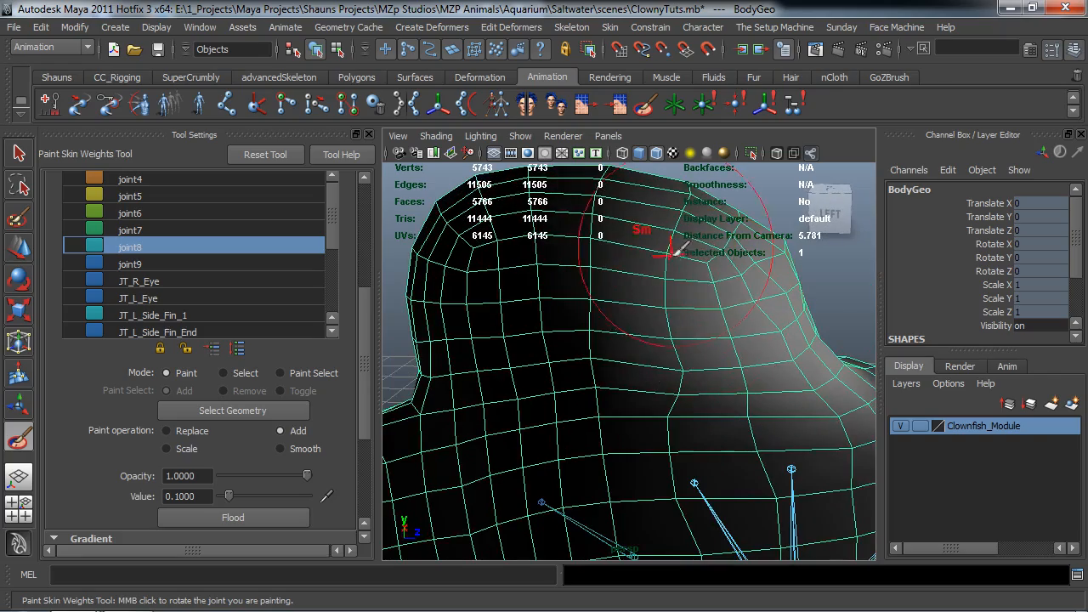
pyautogui.moveTo(729, 330)
pyautogui.keyDown('alt'); pyautogui.mouseDown()
pyautogui.moveTo(452, 379)
pyautogui.moveTo(479, 281)
pyautogui.mouseUp(); pyautogui.keyUp('alt')
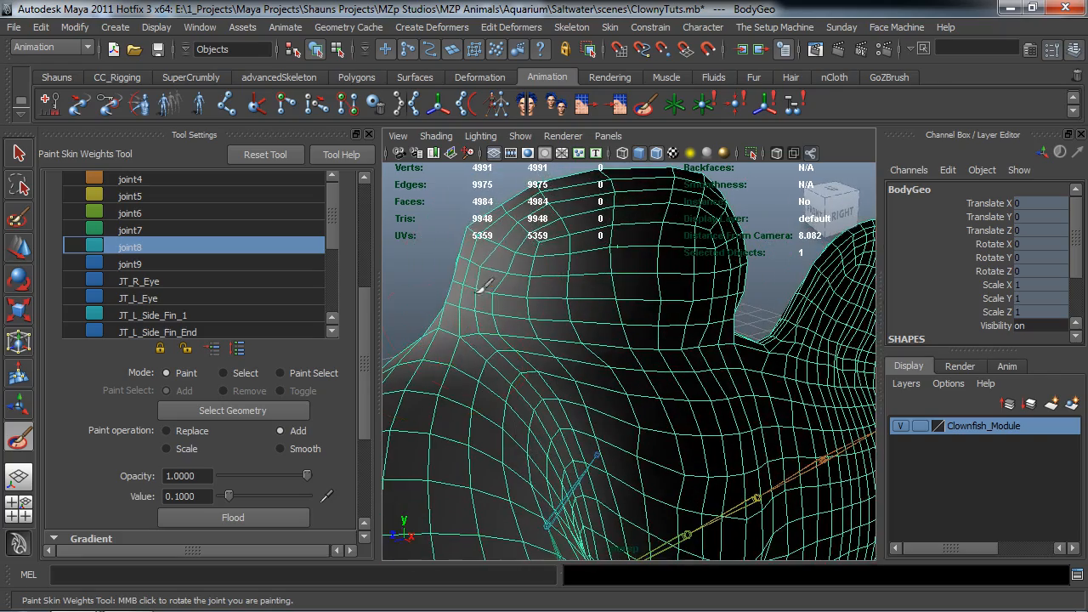
pyautogui.moveTo(444, 370)
pyautogui.keyDown('alt'); pyautogui.mouseDown()
pyautogui.moveTo(552, 358)
pyautogui.moveTo(712, 408)
pyautogui.moveTo(620, 231)
pyautogui.moveTo(591, 308)
pyautogui.mouseUp(); pyautogui.keyUp('alt')
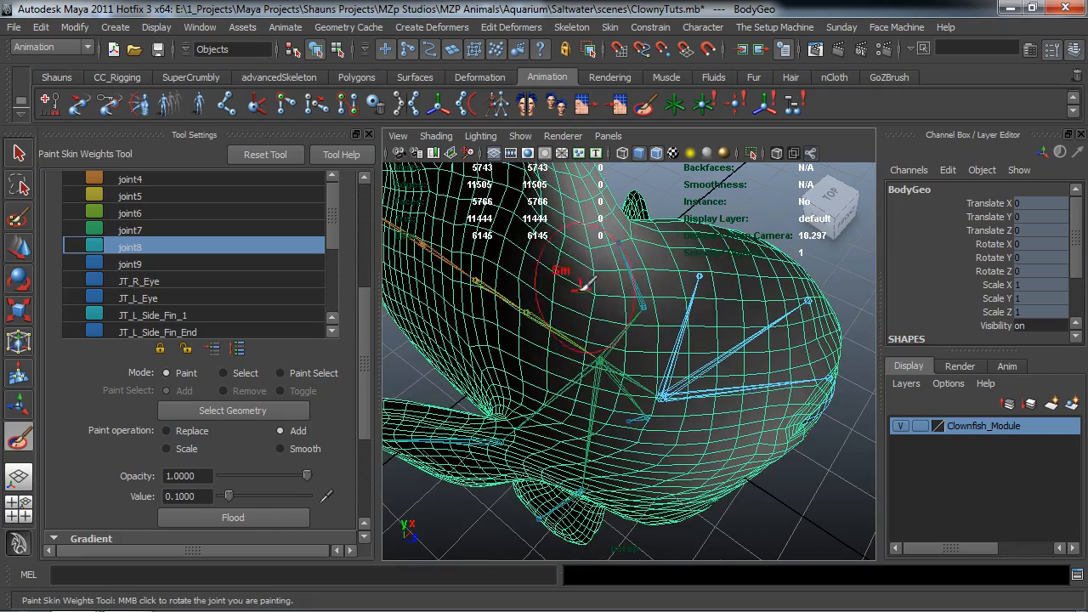
# - Add joint8 weights across the top and sides of the head between the dorsal fin and the snout
pyautogui.keyDown('alt'); pyautogui.moveTo(733, 343); pyautogui.dragTo(722, 340); pyautogui.keyUp('alt')
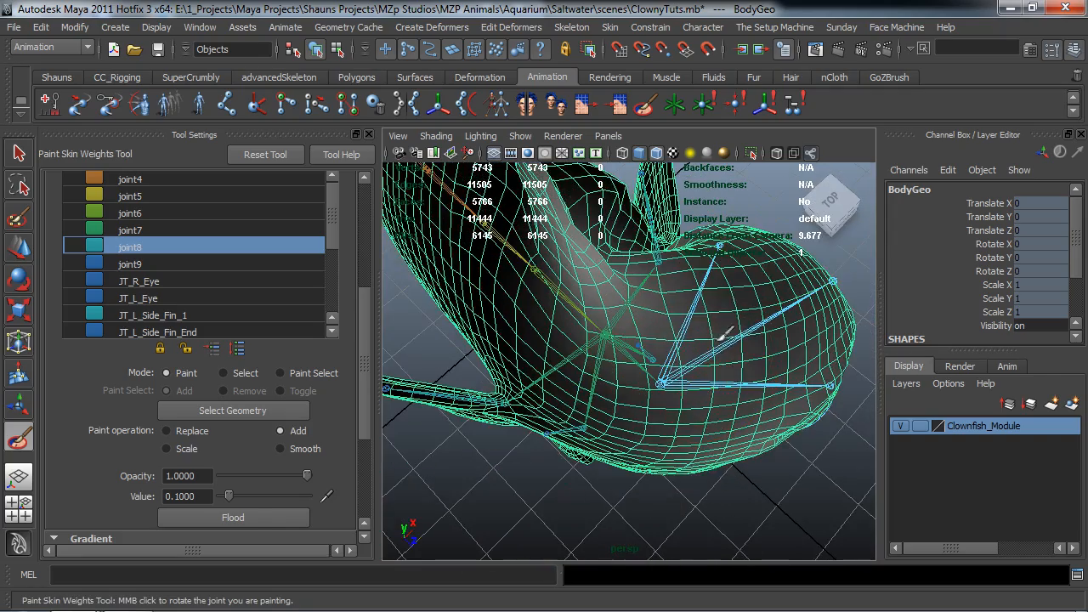
pyautogui.moveTo(717, 299); pyautogui.dragTo(753, 372)
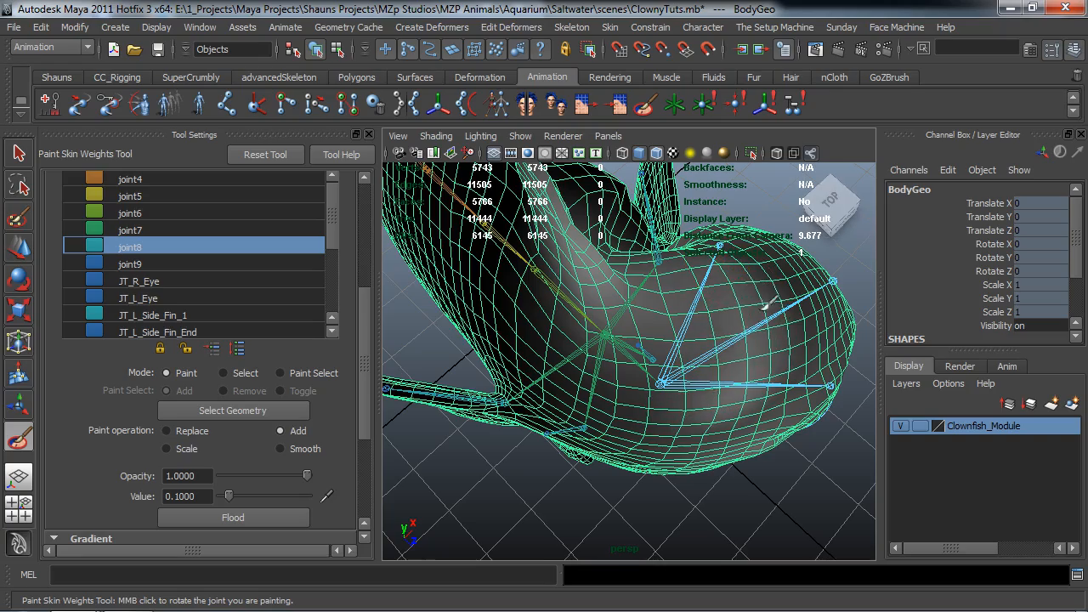
pyautogui.keyDown('alt'); pyautogui.moveTo(765, 320); pyautogui.dragTo(760, 323); pyautogui.keyUp('alt')
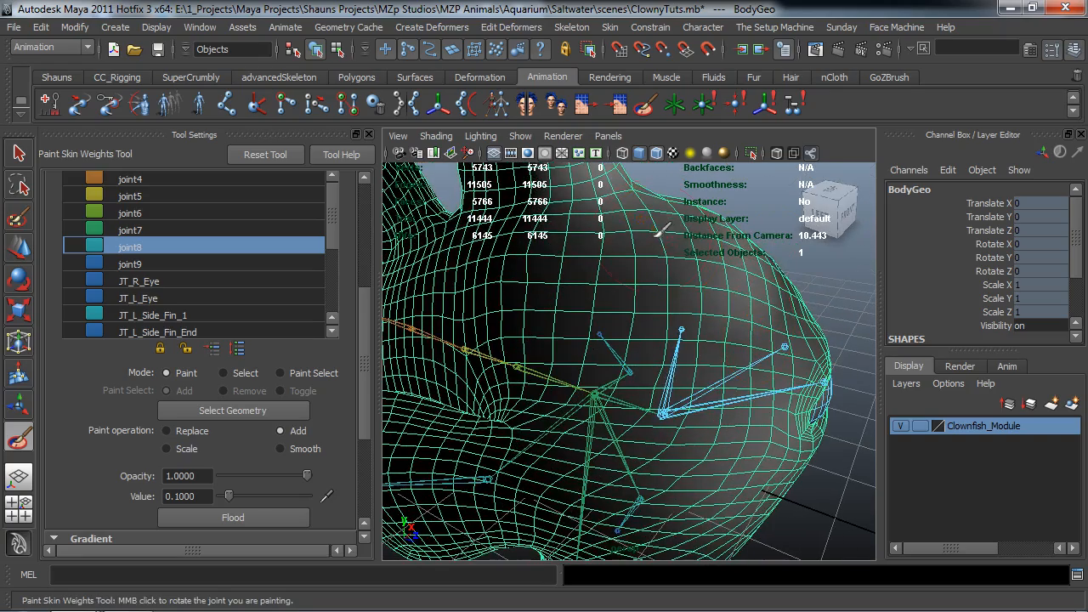
pyautogui.keyDown('alt'); pyautogui.moveTo(691, 309); pyautogui.dragTo(568, 266); pyautogui.keyUp('alt')
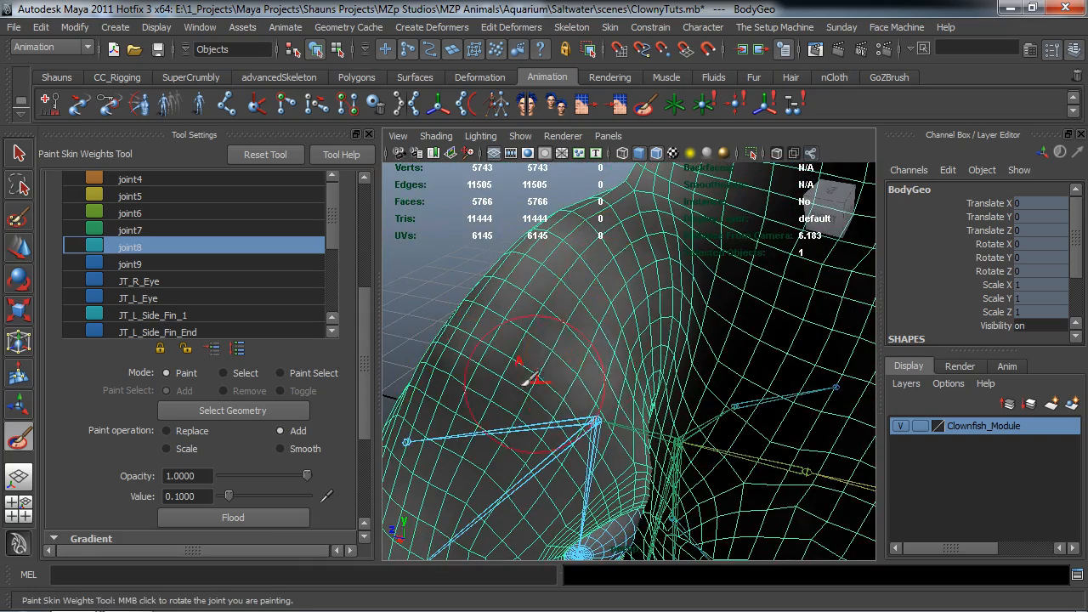
# - Build up and smooth the joint8 weights over the crown and both sides of the head, adding at a value of 0.1
pyautogui.keyDown('alt'); pyautogui.moveTo(561, 374); pyautogui.dragTo(595, 371); pyautogui.keyUp('alt')
pyautogui.keyDown('alt'); pyautogui.moveTo(621, 327); pyautogui.dragTo(717, 389); pyautogui.keyUp('alt')
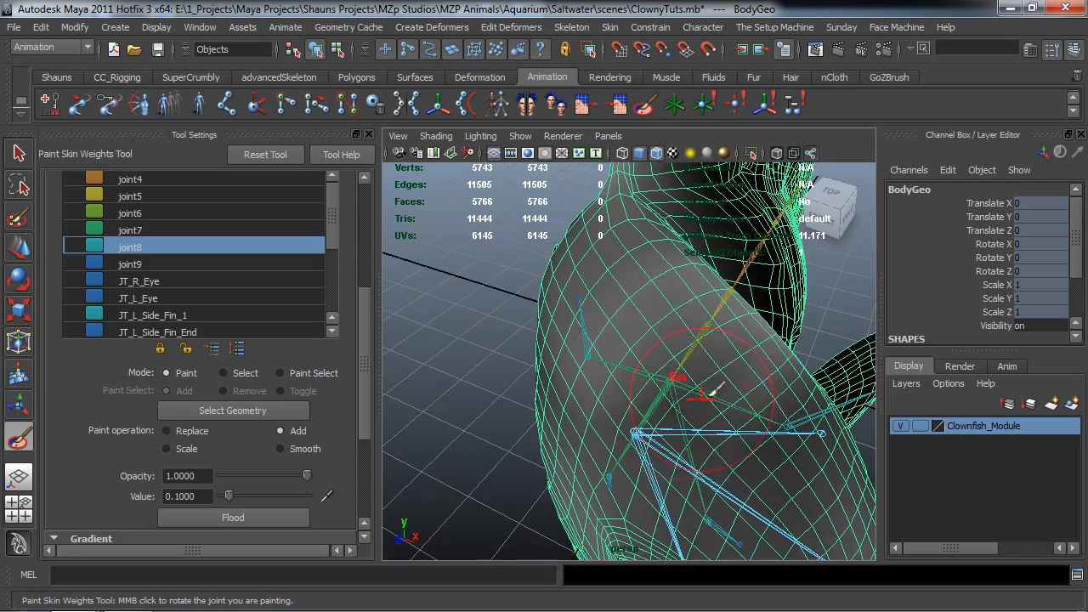
pyautogui.keyDown('alt'); pyautogui.moveTo(623, 348); pyautogui.dragTo(476, 355); pyautogui.keyUp('alt')
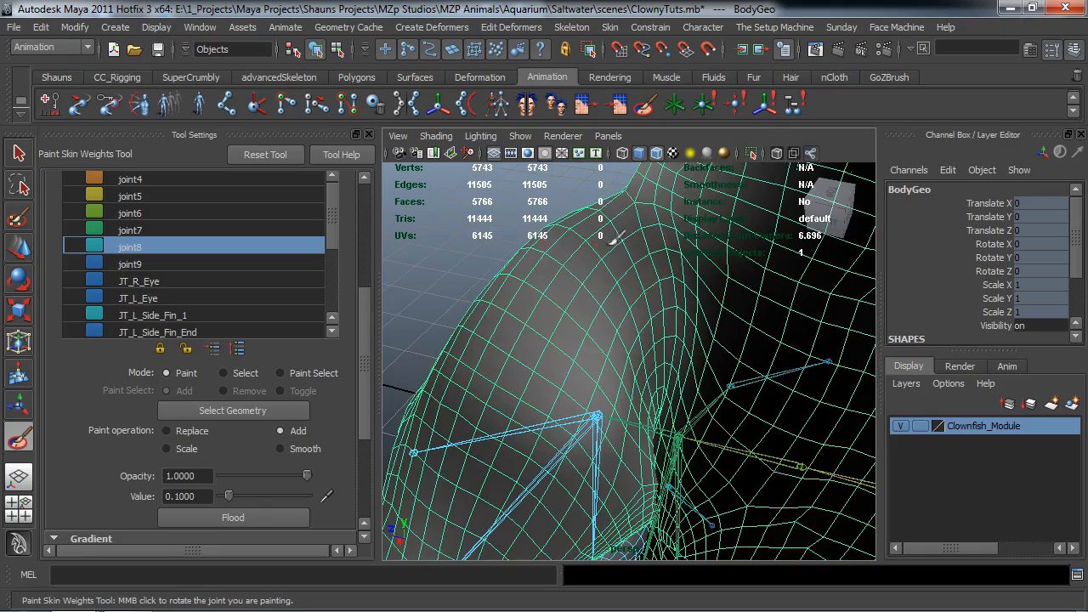
pyautogui.keyDown('alt'); pyautogui.moveTo(500, 403); pyautogui.dragTo(752, 364); pyautogui.keyUp('alt')
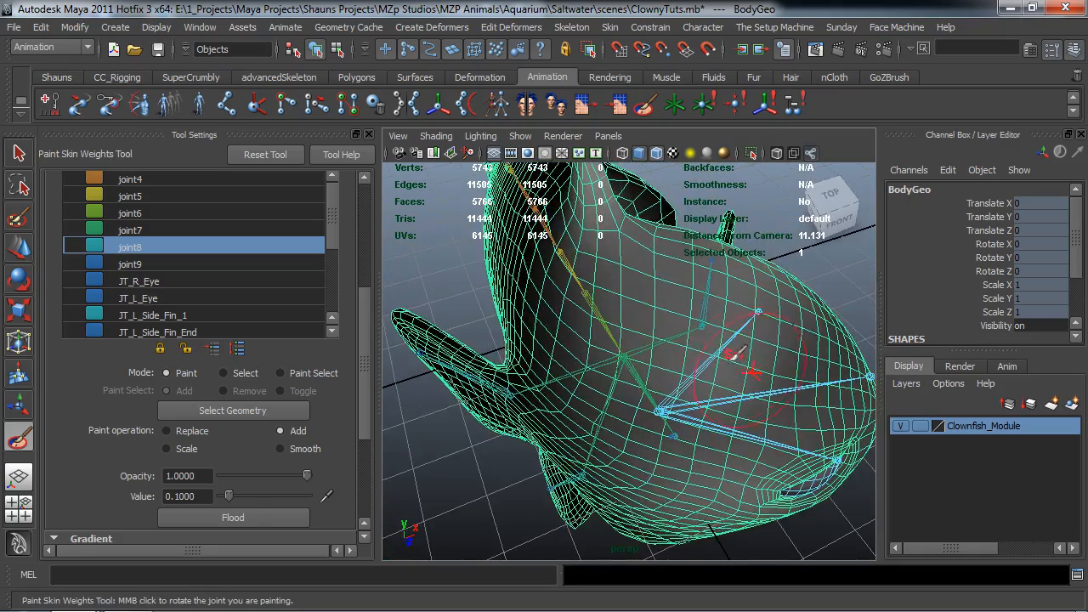
pyautogui.keyDown('alt'); pyautogui.moveTo(684, 397); pyautogui.dragTo(724, 247); pyautogui.keyUp('alt')
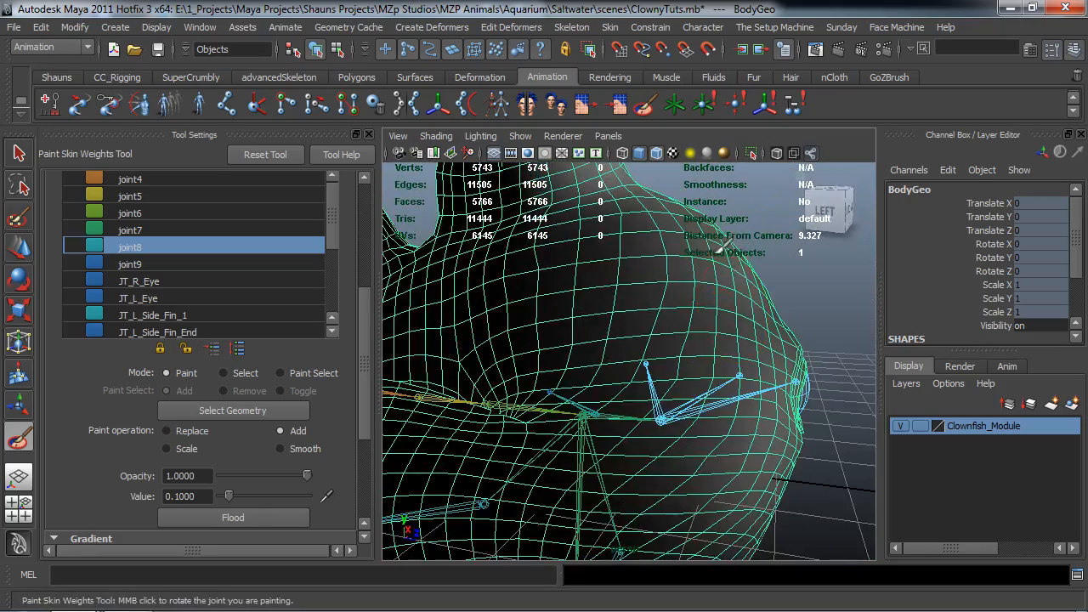
pyautogui.keyDown('alt'); pyautogui.moveTo(685, 293); pyautogui.dragTo(693, 266); pyautogui.keyUp('alt')
pyautogui.keyDown('alt'); pyautogui.moveTo(701, 351); pyautogui.dragTo(715, 359); pyautogui.keyUp('alt')
# - Select joint8 and swing its Rotate Y in both directions to examine how the head deforms, then deselect it
pyautogui.press('w')
pyautogui.click(665, 406)
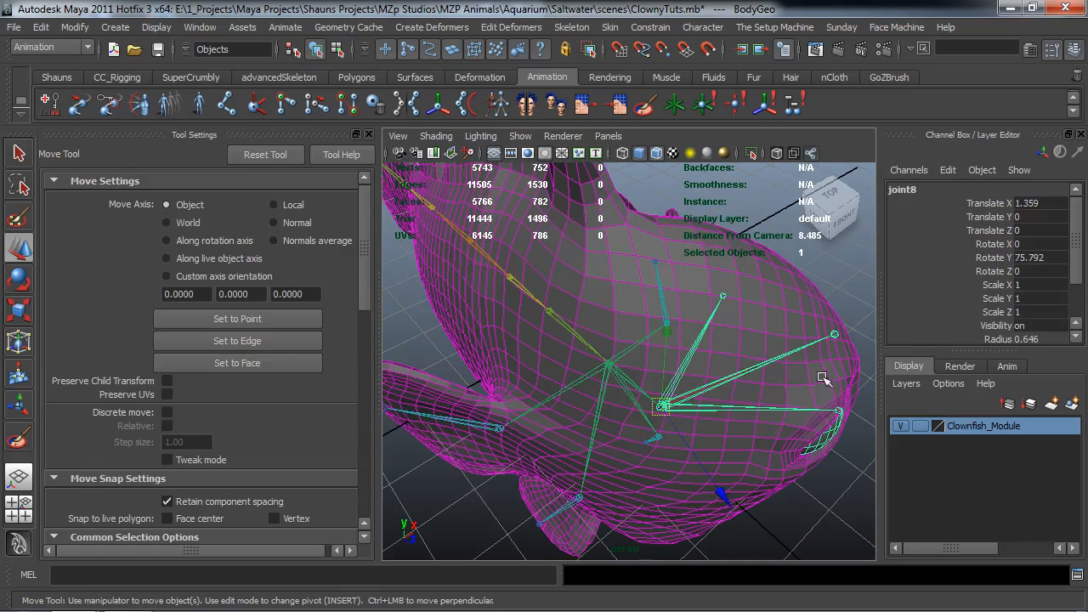
pyautogui.click(991, 259)
pyautogui.press('e')
pyautogui.moveTo(765, 323); pyautogui.dragTo(804, 322, button='middle')
pyautogui.keyDown('alt'); pyautogui.moveTo(695, 336); pyautogui.dragTo(612, 313); pyautogui.keyUp('alt')
pyautogui.keyDown('alt'); pyautogui.moveTo(612, 313); pyautogui.dragTo(450, 314, button='right'); pyautogui.keyUp('alt')
pyautogui.keyDown('alt'); pyautogui.moveTo(450, 314); pyautogui.dragTo(410, 315); pyautogui.keyUp('alt')
pyautogui.keyDown('alt'); pyautogui.moveTo(410, 315); pyautogui.dragTo(439, 301, button='right'); pyautogui.keyUp('alt')
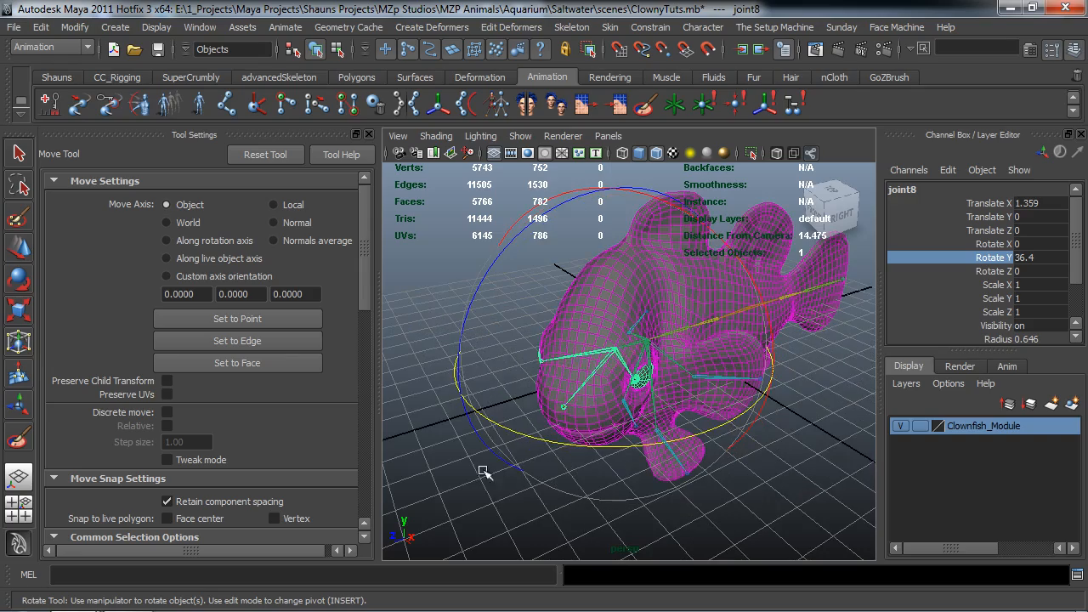
pyautogui.keyDown('alt'); pyautogui.moveTo(479, 468); pyautogui.dragTo(421, 493); pyautogui.keyUp('alt')
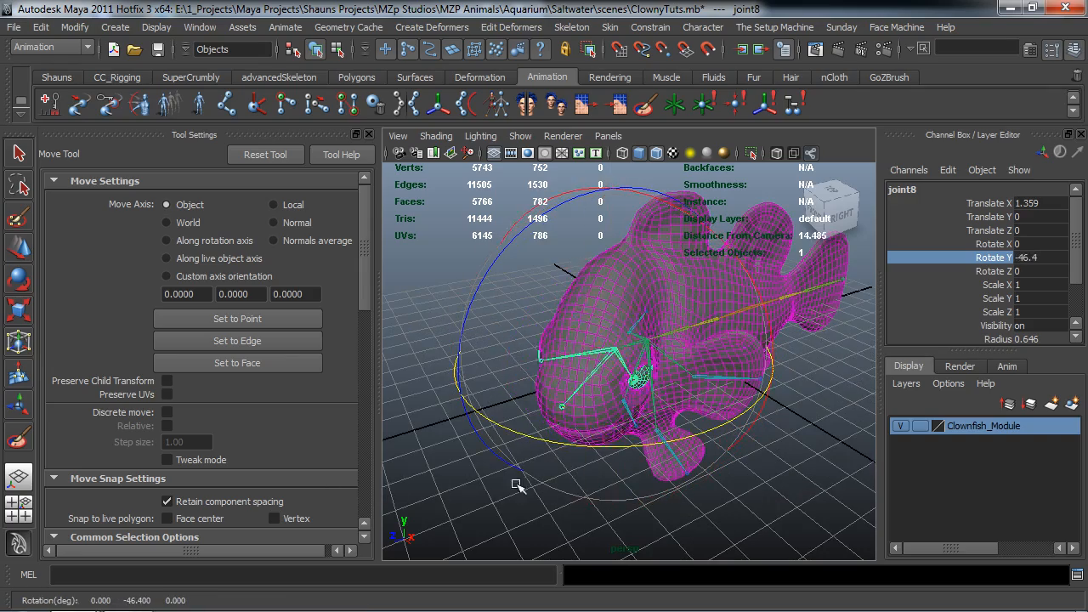
pyautogui.click(768, 485)
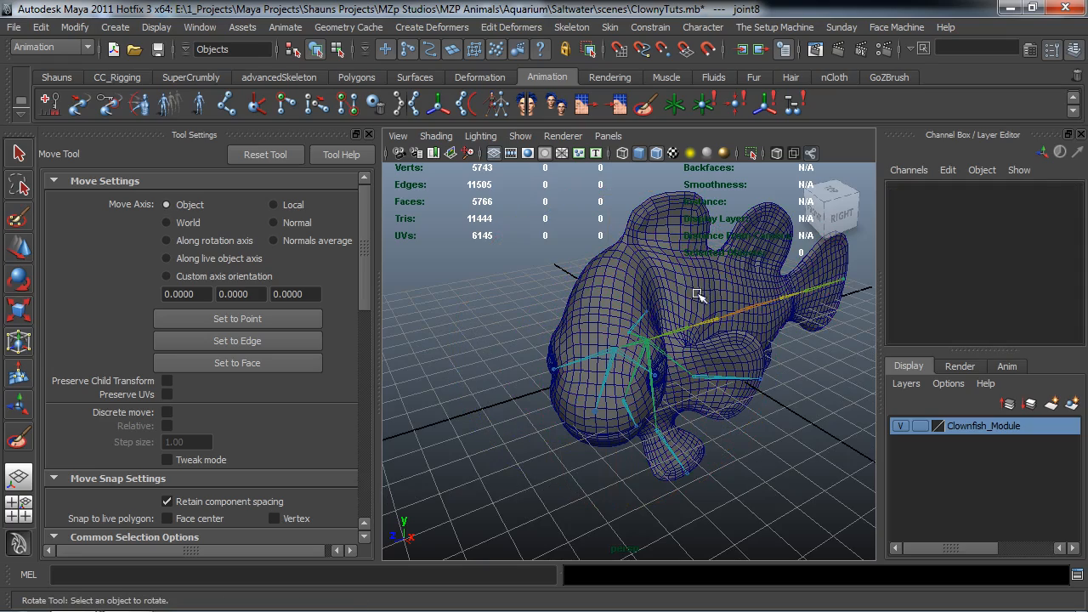
# - Reselect the body mesh for skin weight painting and replace joint8 weights with 0 on the body's right side behind the head
pyautogui.click(701, 289)
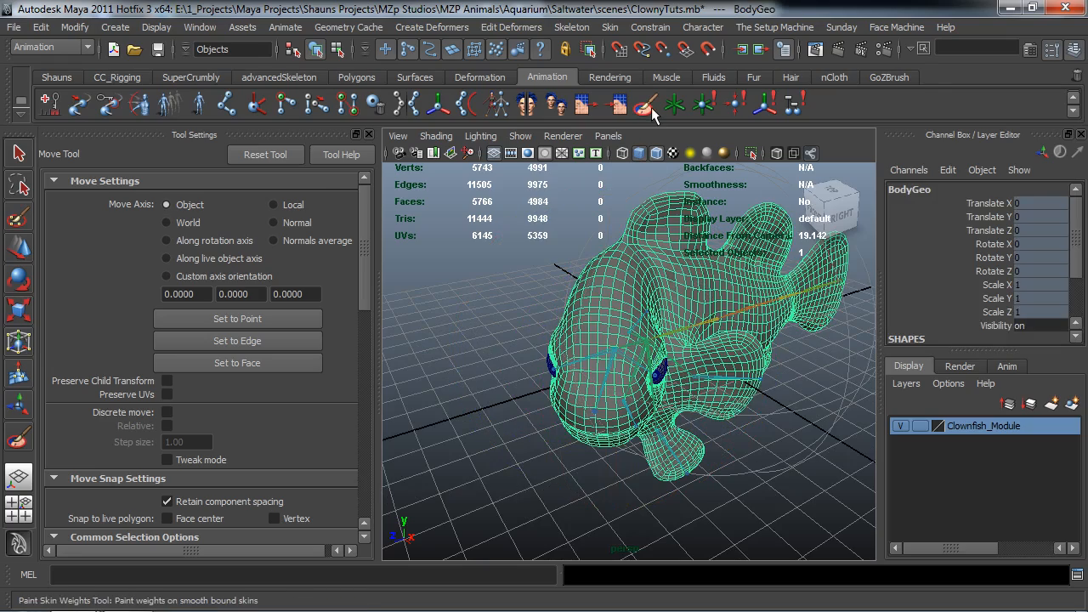
pyautogui.click(645, 103)
pyautogui.scroll(5, 690, 308)
pyautogui.moveTo(690, 308)
pyautogui.keyDown('alt'); pyautogui.mouseDown()
pyautogui.moveTo(633, 316)
pyautogui.moveTo(624, 347)
pyautogui.moveTo(663, 344)
pyautogui.mouseUp(); pyautogui.keyUp('alt')
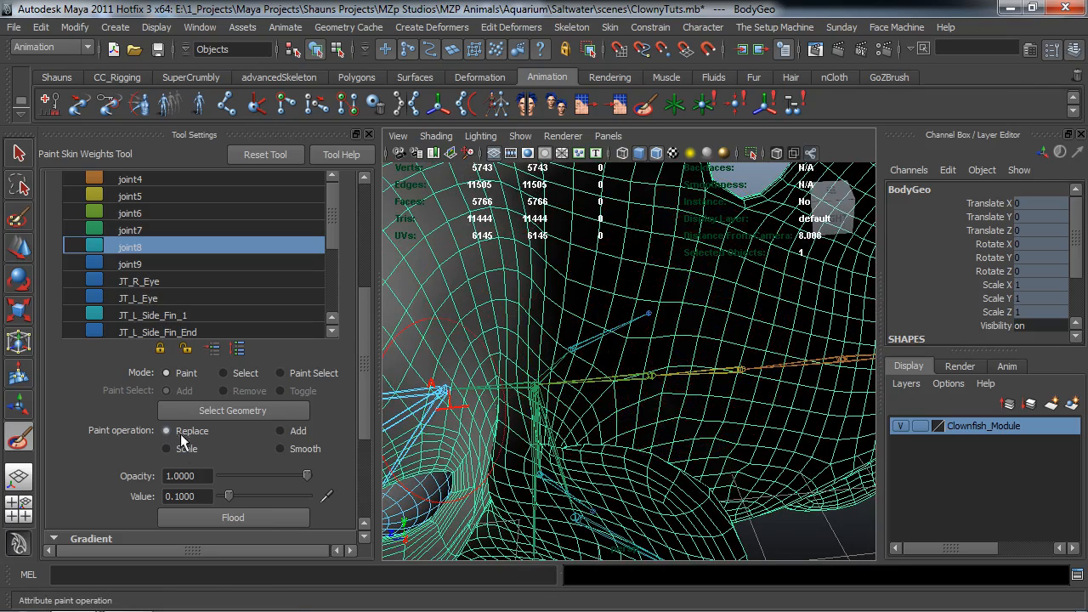
pyautogui.write('0')
pyautogui.press('Return')
pyautogui.keyDown('alt'); pyautogui.moveTo(751, 457); pyautogui.dragTo(749, 328); pyautogui.keyUp('alt')
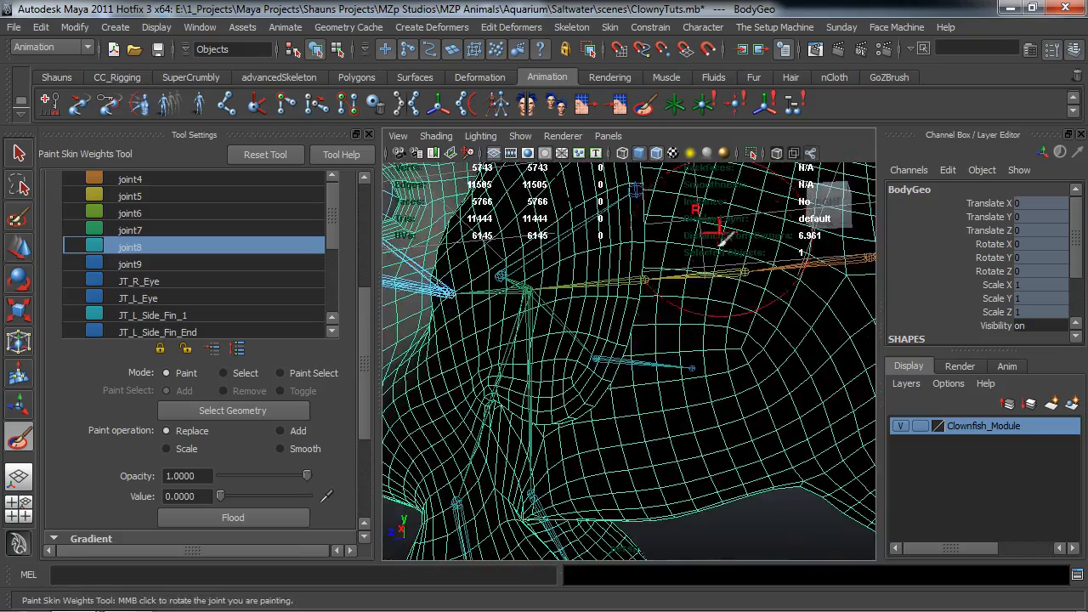
pyautogui.keyDown('alt'); pyautogui.moveTo(726, 233); pyautogui.dragTo(700, 320); pyautogui.keyUp('alt')
pyautogui.moveTo(765, 387)
pyautogui.keyDown('alt'); pyautogui.mouseDown()
pyautogui.moveTo(675, 364)
pyautogui.moveTo(413, 360)
pyautogui.moveTo(447, 376)
pyautogui.mouseUp(); pyautogui.keyUp('alt')
# - Replace joint8 weights with 0 across the body's left side and belly behind the head
pyautogui.moveTo(626, 224)
pyautogui.keyDown('alt'); pyautogui.mouseDown(button='middle')
pyautogui.moveTo(629, 318)
pyautogui.moveTo(583, 437)
pyautogui.mouseUp(button='middle'); pyautogui.keyUp('alt')
pyautogui.keyDown('alt'); pyautogui.moveTo(554, 483); pyautogui.dragTo(557, 330, button='middle'); pyautogui.keyUp('alt')
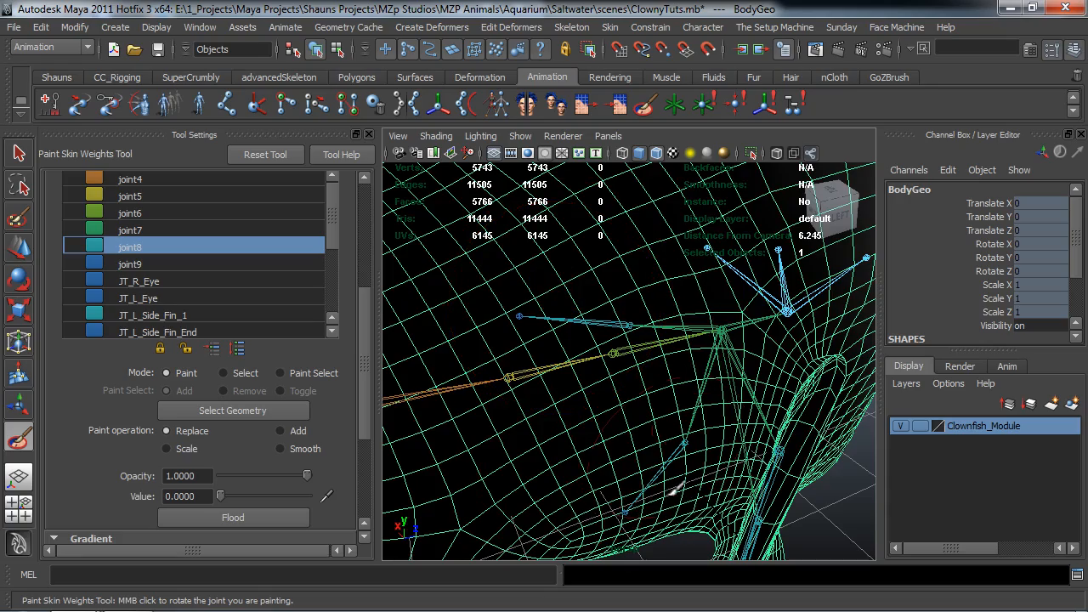
pyautogui.keyDown('alt'); pyautogui.moveTo(639, 498); pyautogui.dragTo(596, 271); pyautogui.keyUp('alt')
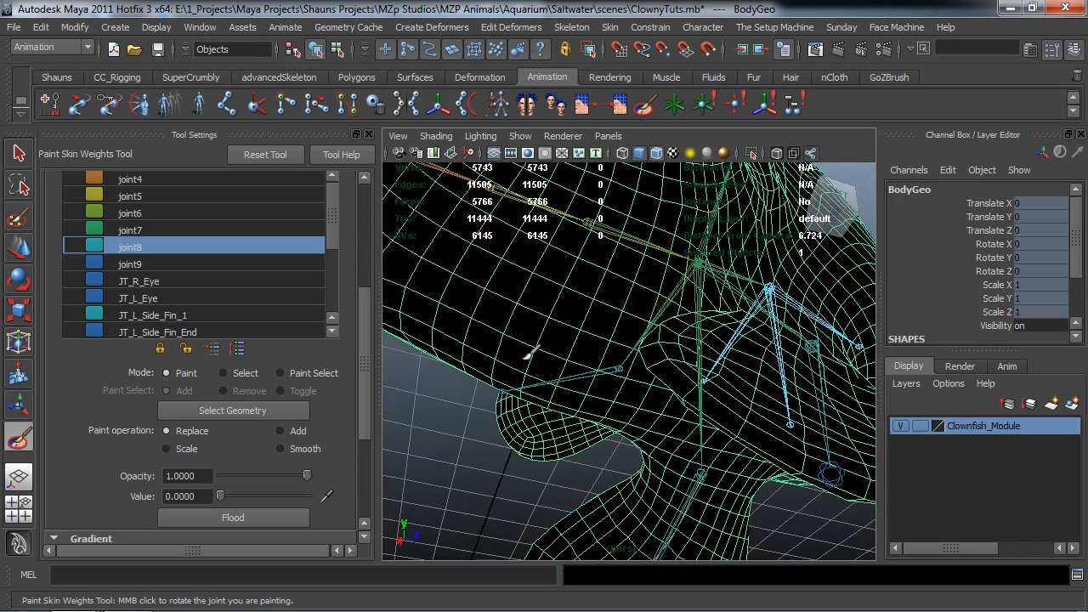
pyautogui.moveTo(618, 204)
pyautogui.keyDown('alt'); pyautogui.mouseDown()
pyautogui.moveTo(626, 287)
pyautogui.moveTo(659, 323)
pyautogui.mouseUp(); pyautogui.keyUp('alt')
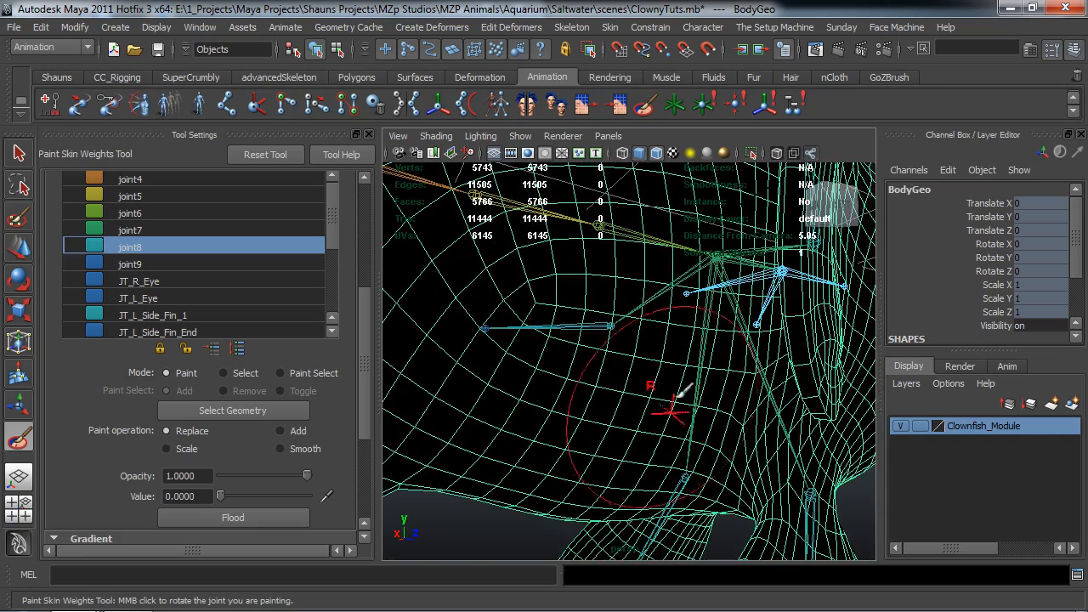
pyautogui.keyDown('alt'); pyautogui.moveTo(682, 231); pyautogui.dragTo(677, 414); pyautogui.keyUp('alt')
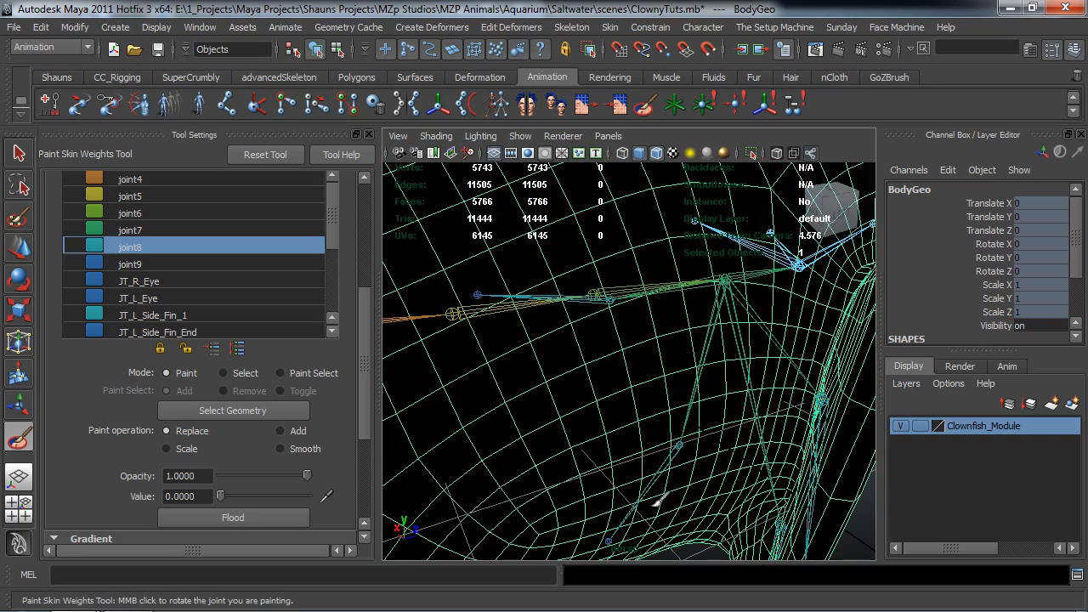
pyautogui.keyDown('alt'); pyautogui.moveTo(672, 244); pyautogui.dragTo(609, 266); pyautogui.keyUp('alt')
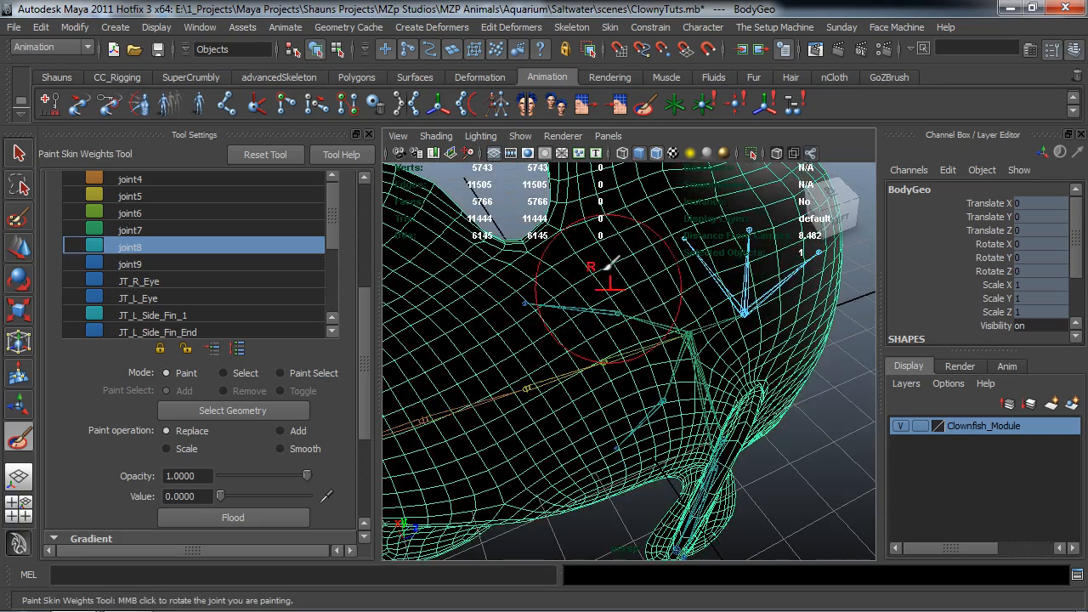
pyautogui.keyDown('alt'); pyautogui.moveTo(547, 499); pyautogui.dragTo(599, 420); pyautogui.keyUp('alt')
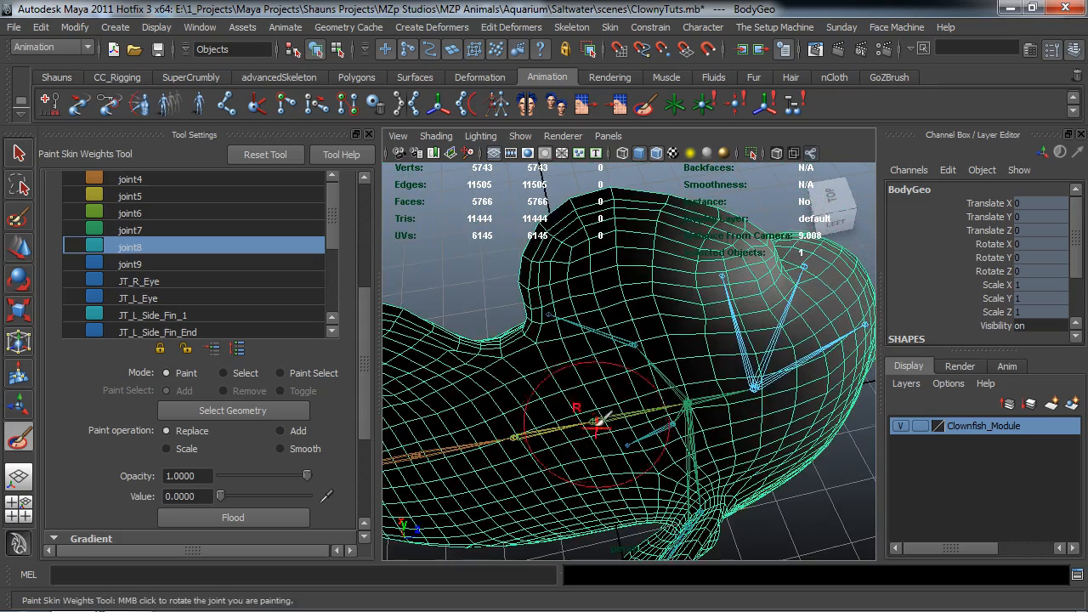
pyautogui.keyDown('alt'); pyautogui.moveTo(551, 320); pyautogui.dragTo(464, 212); pyautogui.keyUp('alt')
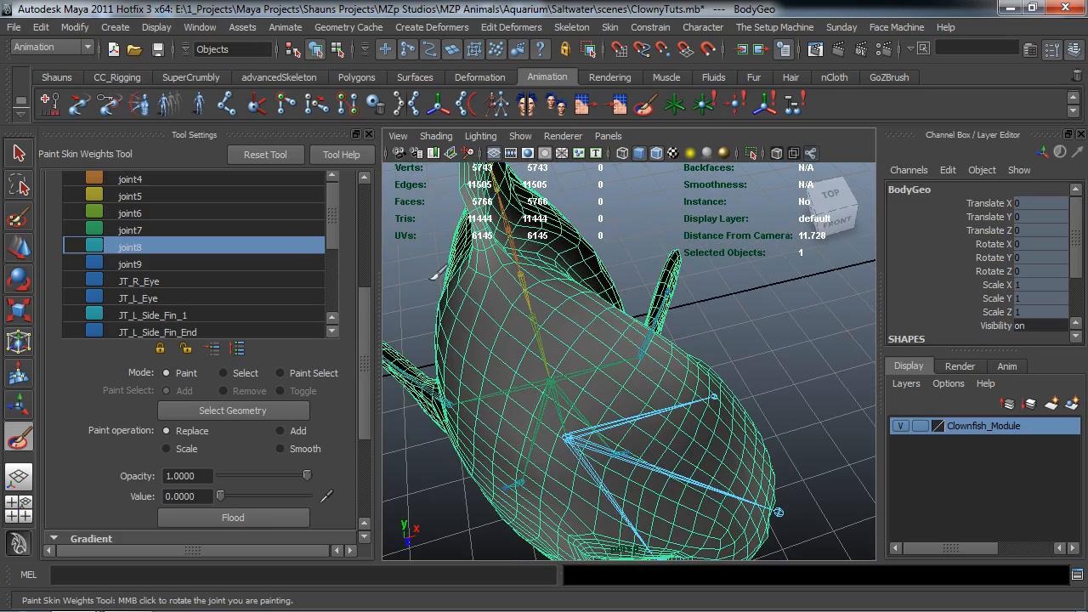
pyautogui.keyDown('alt'); pyautogui.moveTo(497, 251); pyautogui.dragTo(684, 315); pyautogui.keyUp('alt')
pyautogui.keyDown('alt'); pyautogui.moveTo(719, 379); pyautogui.dragTo(675, 350); pyautogui.keyUp('alt')
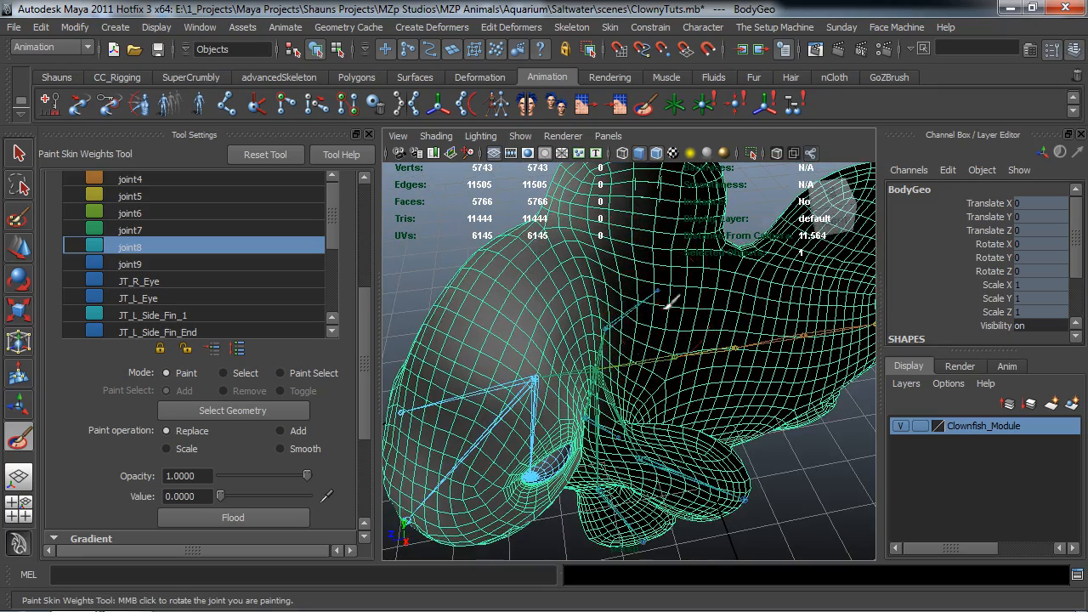
# - Smooth the joint8 weights across both sides of the front dorsal fin and its base
pyautogui.keyDown('alt'); pyautogui.moveTo(663, 238); pyautogui.dragTo(673, 343, button='middle'); pyautogui.keyUp('alt')
pyautogui.scroll(4, 673, 342)
pyautogui.keyDown('alt'); pyautogui.moveTo(672, 342); pyautogui.dragTo(660, 315); pyautogui.keyUp('alt')
pyautogui.keyDown('alt'); pyautogui.moveTo(660, 316); pyautogui.dragTo(646, 346, button='middle'); pyautogui.keyUp('alt')
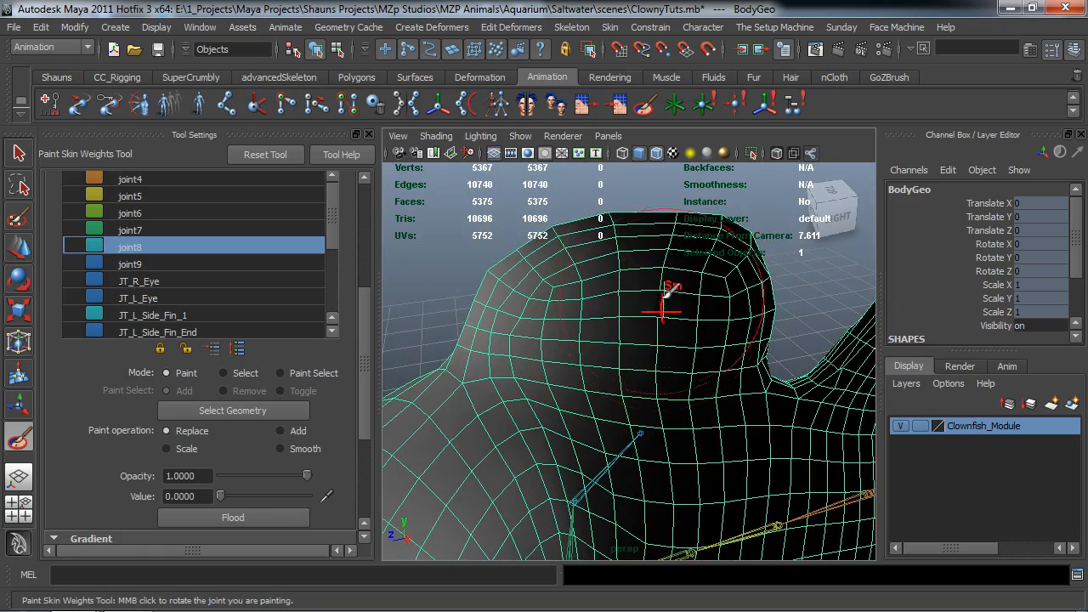
pyautogui.keyDown('alt'); pyautogui.moveTo(602, 327); pyautogui.dragTo(660, 328); pyautogui.keyUp('alt')
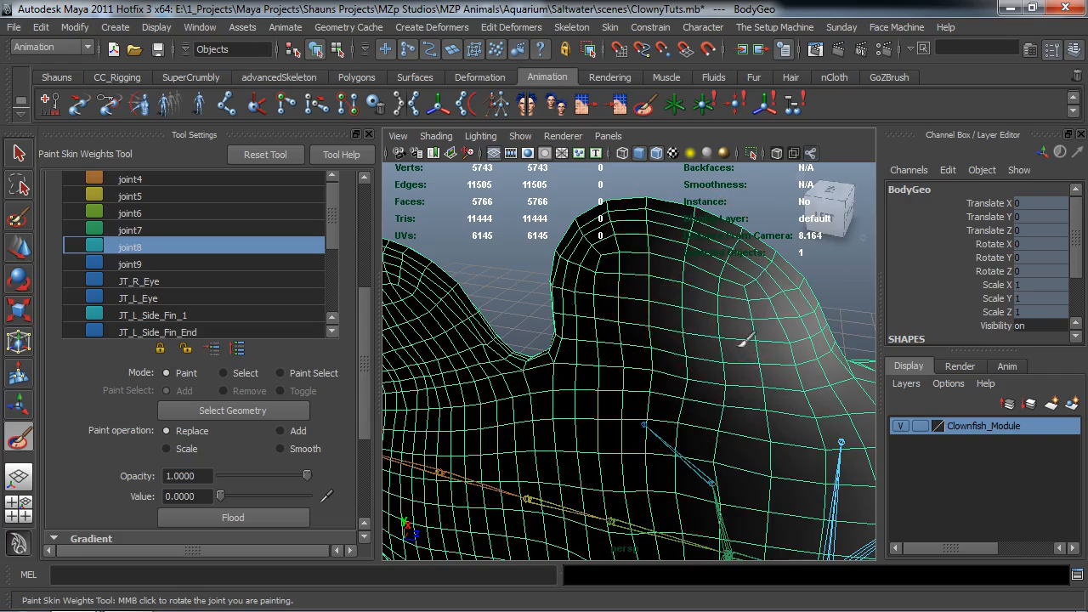
pyautogui.moveTo(684, 329)
pyautogui.keyDown('alt'); pyautogui.mouseDown()
pyautogui.moveTo(660, 377)
pyautogui.moveTo(644, 382)
pyautogui.mouseUp(); pyautogui.keyUp('alt')
pyautogui.keyDown('alt'); pyautogui.moveTo(648, 326); pyautogui.dragTo(552, 260); pyautogui.keyUp('alt')
pyautogui.scroll(-6, 550, 261)
pyautogui.keyDown('alt'); pyautogui.moveTo(534, 302); pyautogui.dragTo(546, 281); pyautogui.keyUp('alt')
pyautogui.scroll(5, 554, 357)
pyautogui.keyDown('alt'); pyautogui.moveTo(554, 357); pyautogui.dragTo(822, 372); pyautogui.keyUp('alt')
pyautogui.scroll(-4, 646, 374)
pyautogui.scroll(4, 822, 372)
pyautogui.moveTo(717, 333)
pyautogui.keyDown('alt'); pyautogui.mouseDown()
pyautogui.moveTo(676, 371)
pyautogui.moveTo(702, 405)
pyautogui.mouseUp(); pyautogui.keyUp('alt')
# - Swing joint8's Rotate Y to test the head, reset the value to 0 and deselect the joint
pyautogui.press('w')
pyautogui.click(709, 407)
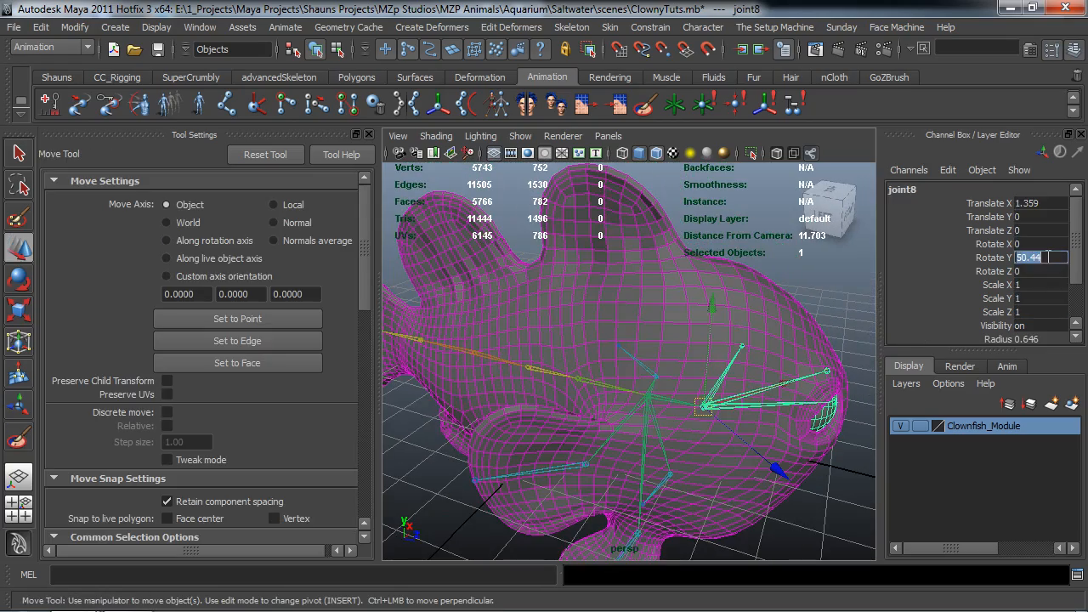
pyautogui.scroll(2, 779, 361)
pyautogui.click(982, 259)
pyautogui.moveTo(834, 272); pyautogui.dragTo(640, 306, button='middle')
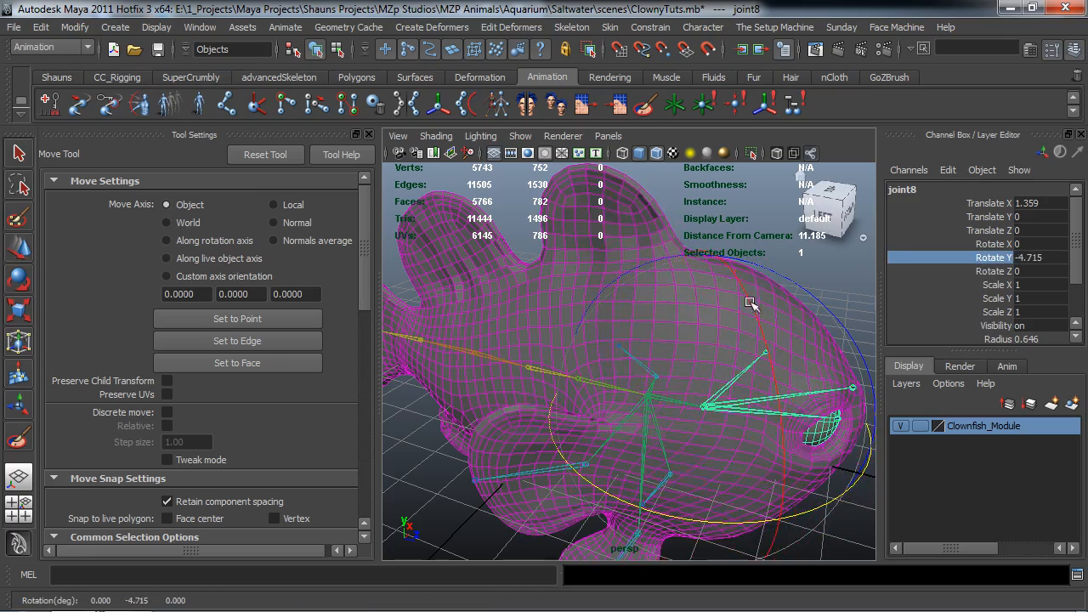
pyautogui.click(1039, 257)
pyautogui.write('0')
pyautogui.press('Return')
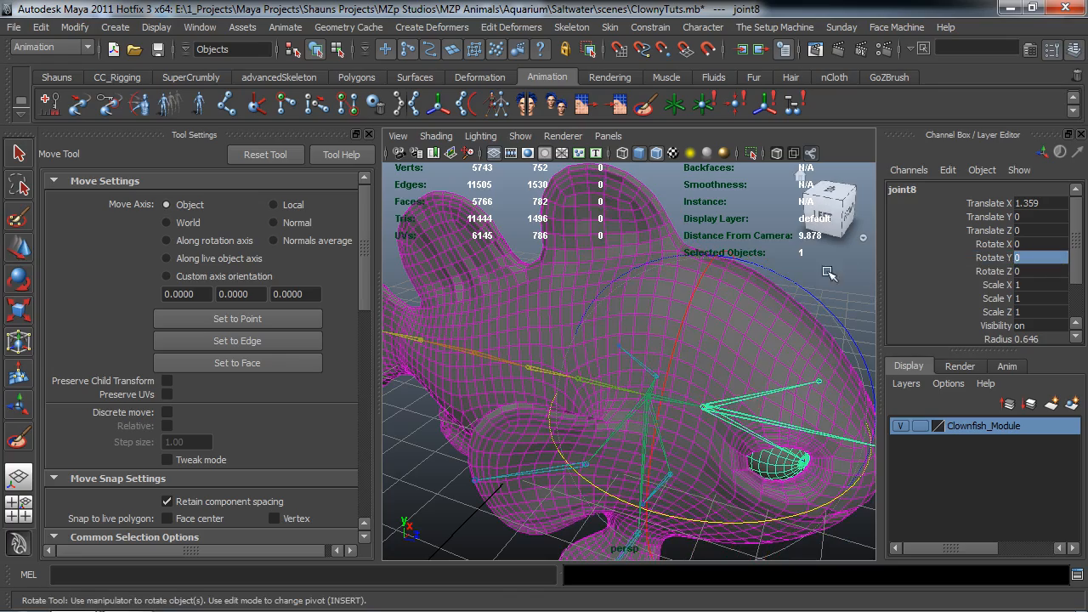
pyautogui.keyDown('alt'); pyautogui.moveTo(663, 323); pyautogui.dragTo(768, 335); pyautogui.keyUp('alt')
pyautogui.click(768, 335)
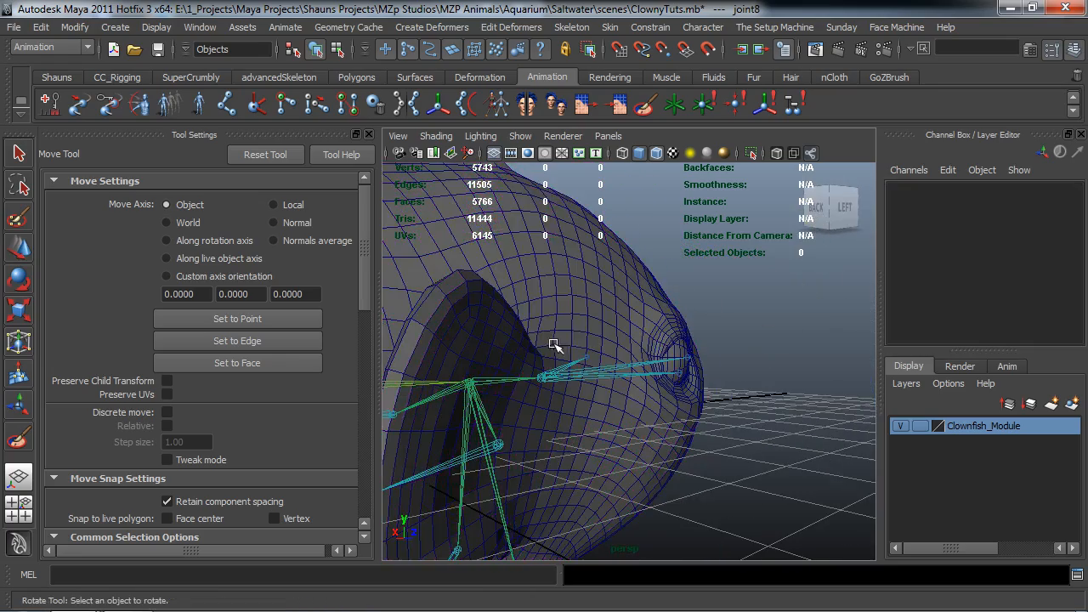
# - Select joint5 in the middle of the spine and rotate it around Y to bend the front of the body sideways
pyautogui.keyDown('alt'); pyautogui.moveTo(554, 345); pyautogui.dragTo(510, 347, button='right'); pyautogui.keyUp('alt')
pyautogui.keyDown('alt'); pyautogui.moveTo(510, 347); pyautogui.dragTo(478, 352); pyautogui.keyUp('alt')
pyautogui.keyDown('alt'); pyautogui.moveTo(479, 352); pyautogui.dragTo(587, 354, button='middle'); pyautogui.keyUp('alt')
pyautogui.keyDown('alt'); pyautogui.moveTo(587, 353); pyautogui.dragTo(670, 365, button='right'); pyautogui.keyUp('alt')
pyautogui.keyDown('alt'); pyautogui.moveTo(670, 365); pyautogui.dragTo(536, 362, button='middle'); pyautogui.keyUp('alt')
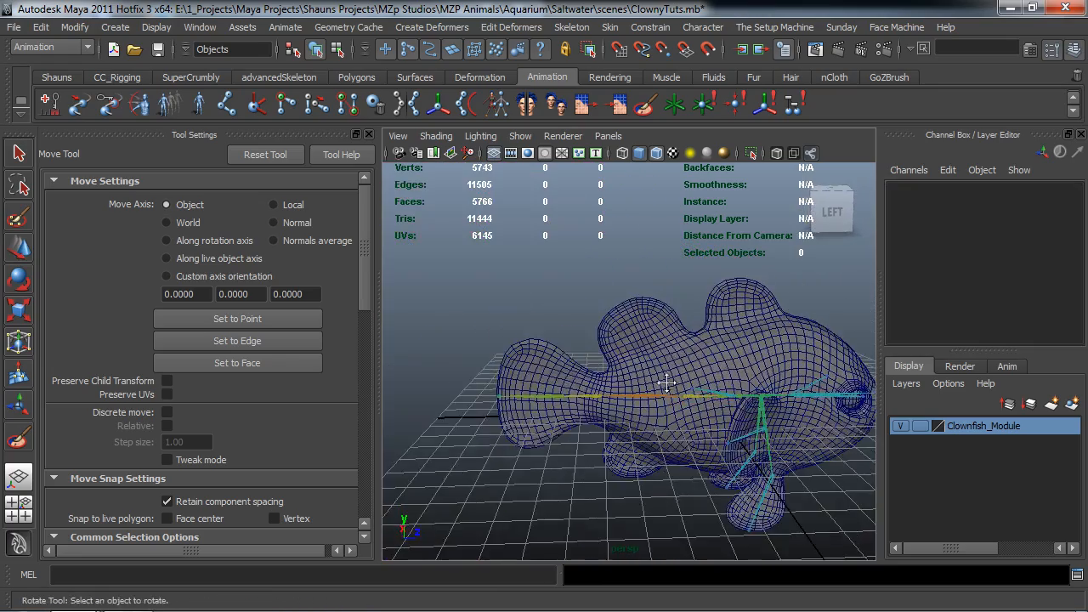
pyautogui.keyDown('alt'); pyautogui.moveTo(536, 362); pyautogui.dragTo(563, 374, button='right'); pyautogui.keyUp('alt')
pyautogui.keyDown('alt'); pyautogui.moveTo(563, 374); pyautogui.dragTo(587, 395); pyautogui.keyUp('alt')
pyautogui.keyDown('alt'); pyautogui.moveTo(586, 395); pyautogui.dragTo(672, 383, button='middle'); pyautogui.keyUp('alt')
pyautogui.keyDown('alt'); pyautogui.moveTo(672, 384); pyautogui.dragTo(706, 387, button='right'); pyautogui.keyUp('alt')
pyautogui.keyDown('alt'); pyautogui.moveTo(706, 387); pyautogui.dragTo(663, 378); pyautogui.keyUp('alt')
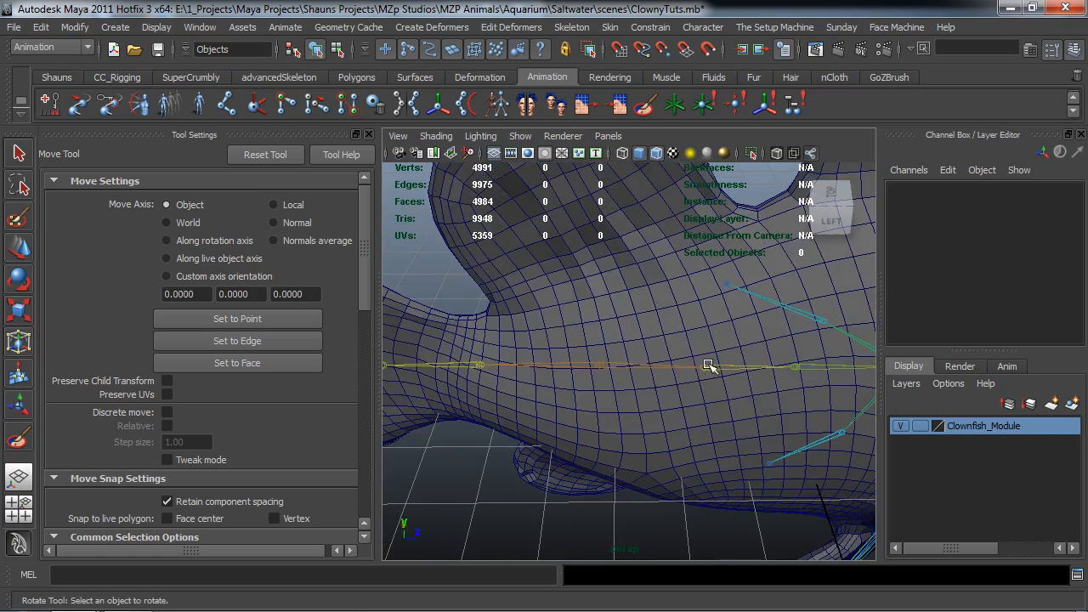
pyautogui.click(708, 366)
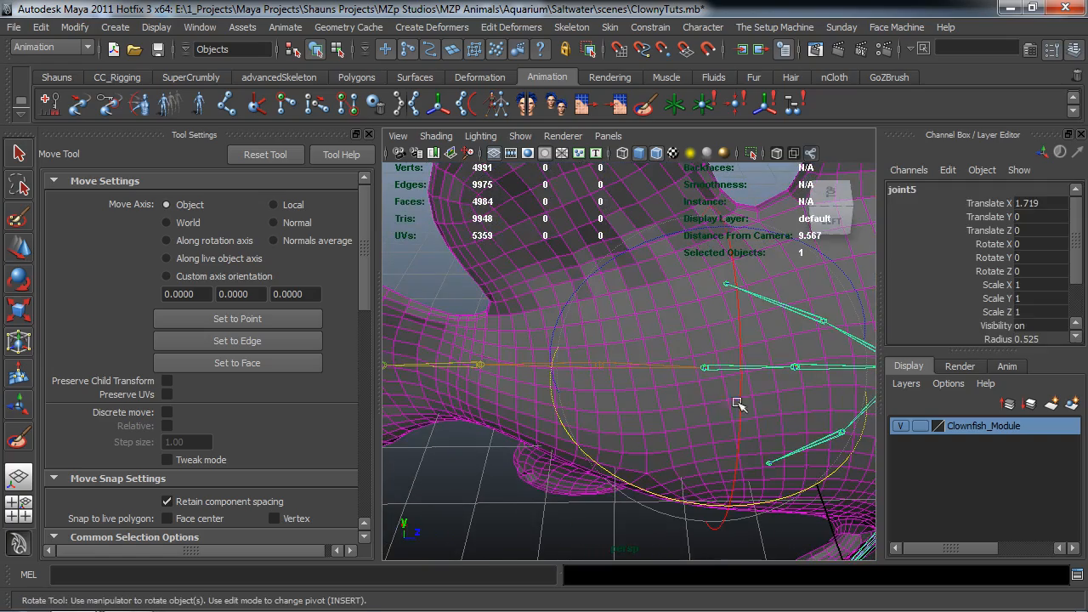
pyautogui.click(473, 510)
pyautogui.click(707, 368)
pyautogui.moveTo(793, 497); pyautogui.dragTo(829, 468)
pyautogui.moveTo(606, 474); pyautogui.dragTo(460, 493)
pyautogui.scroll(-5, 637, 406)
pyautogui.click(841, 453)
# - Reselect the body mesh for skin weight painting and add joint5 weights at 0.1 along the bend on the right side
pyautogui.keyDown('alt'); pyautogui.moveTo(841, 453); pyautogui.dragTo(736, 335); pyautogui.keyUp('alt')
pyautogui.scroll(5, 717, 386)
pyautogui.keyDown('alt'); pyautogui.moveTo(717, 386); pyautogui.dragTo(639, 327); pyautogui.keyUp('alt')
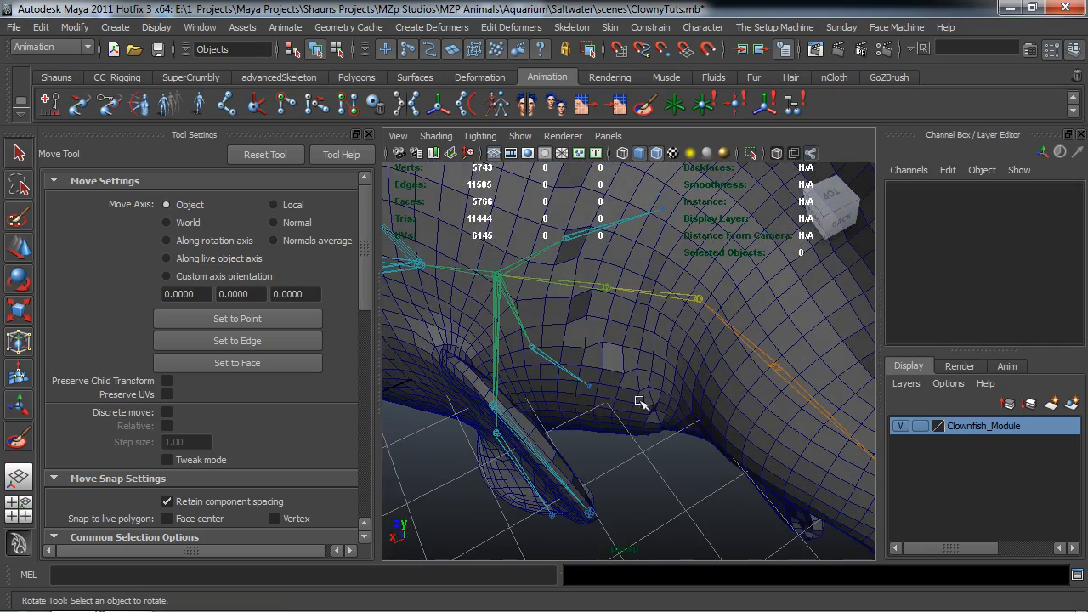
pyautogui.click(655, 235)
pyautogui.click(644, 103)
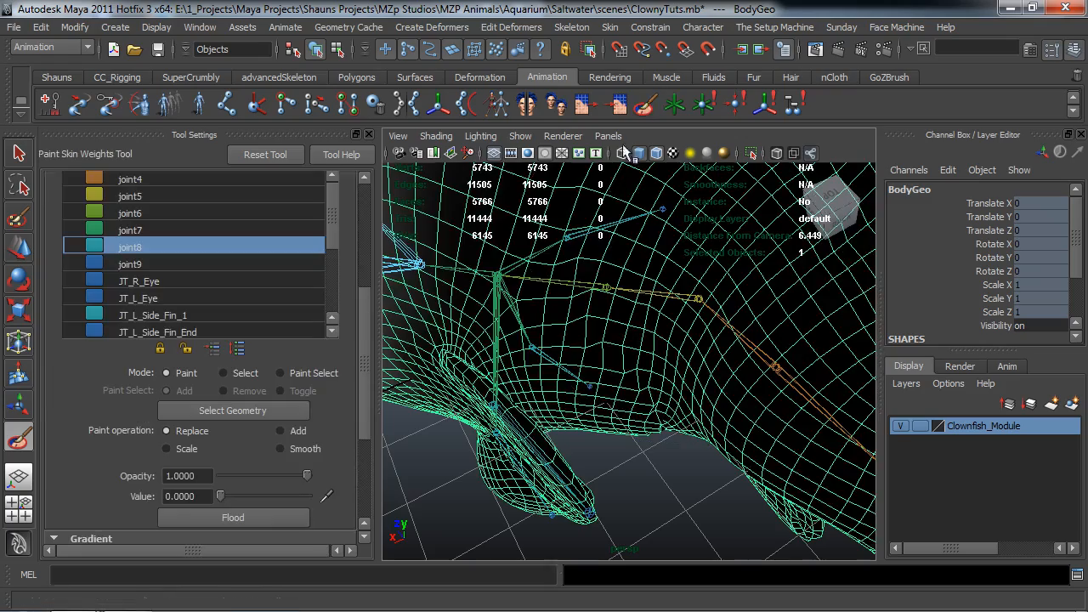
pyautogui.click(145, 196)
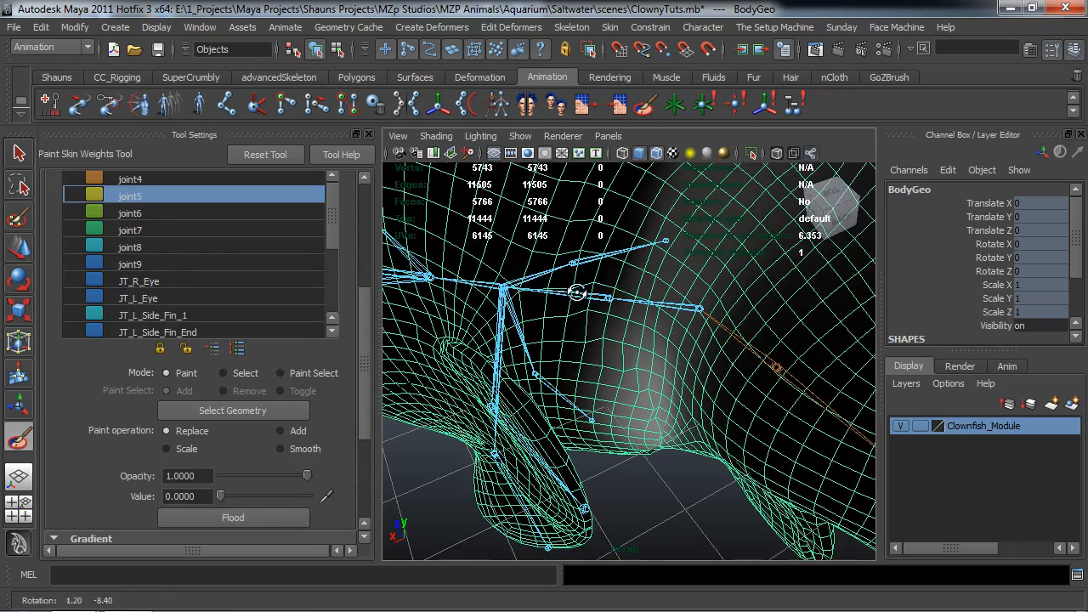
pyautogui.moveTo(585, 276)
pyautogui.keyDown('alt'); pyautogui.mouseDown()
pyautogui.moveTo(583, 348)
pyautogui.moveTo(606, 348)
pyautogui.mouseUp(); pyautogui.keyUp('alt')
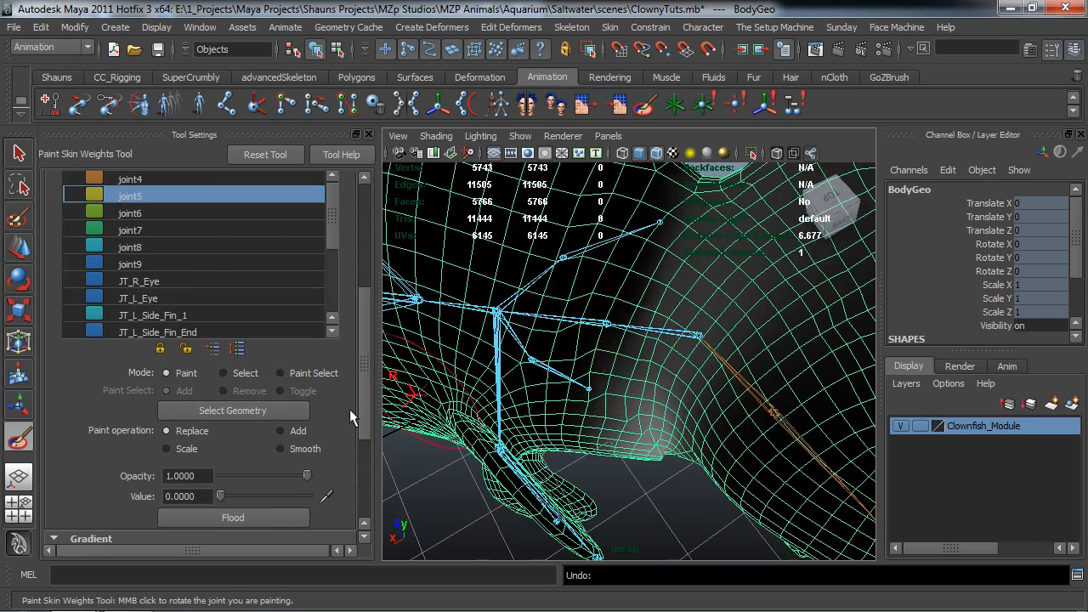
pyautogui.write('.1')
pyautogui.press('Return')
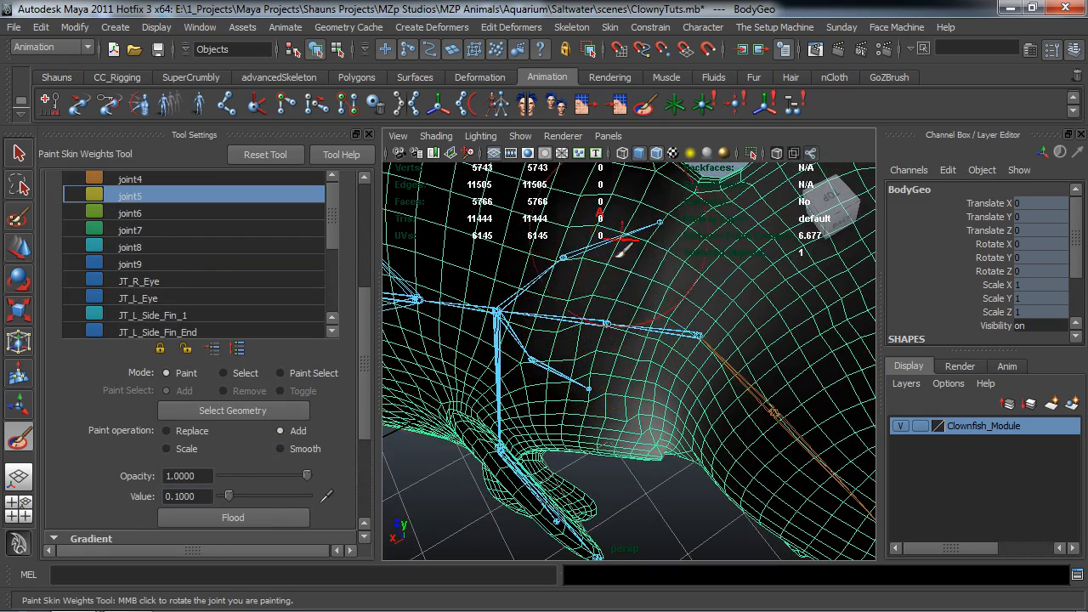
pyautogui.keyDown('alt'); pyautogui.moveTo(605, 385); pyautogui.dragTo(592, 380); pyautogui.keyUp('alt')
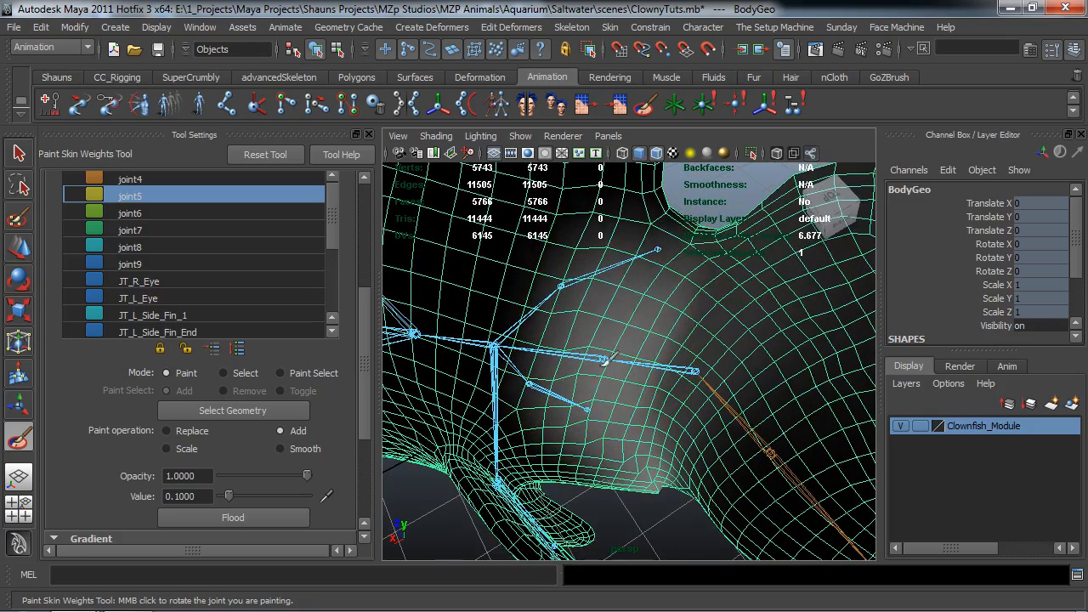
# - Pick joint6 as the influence and smooth its weights along the bend on both sides of the body
pyautogui.keyDown('alt'); pyautogui.moveTo(646, 468); pyautogui.dragTo(455, 314); pyautogui.keyUp('alt')
pyautogui.keyDown('alt'); pyautogui.moveTo(643, 374); pyautogui.dragTo(561, 332); pyautogui.keyUp('alt')
pyautogui.click(136, 213)
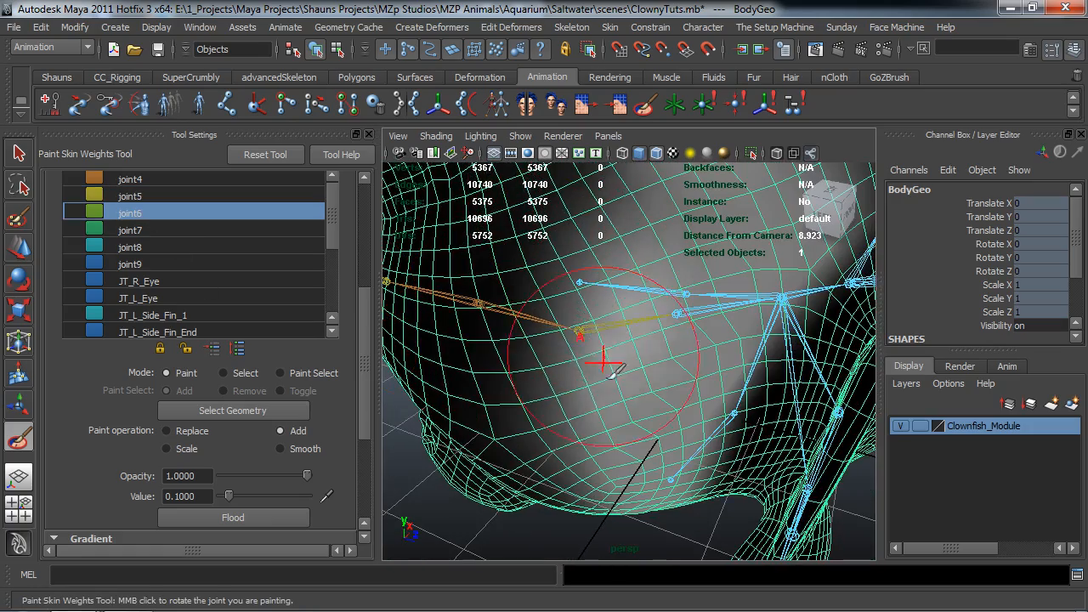
pyautogui.keyDown('alt'); pyautogui.moveTo(553, 342); pyautogui.dragTo(638, 361); pyautogui.keyUp('alt')
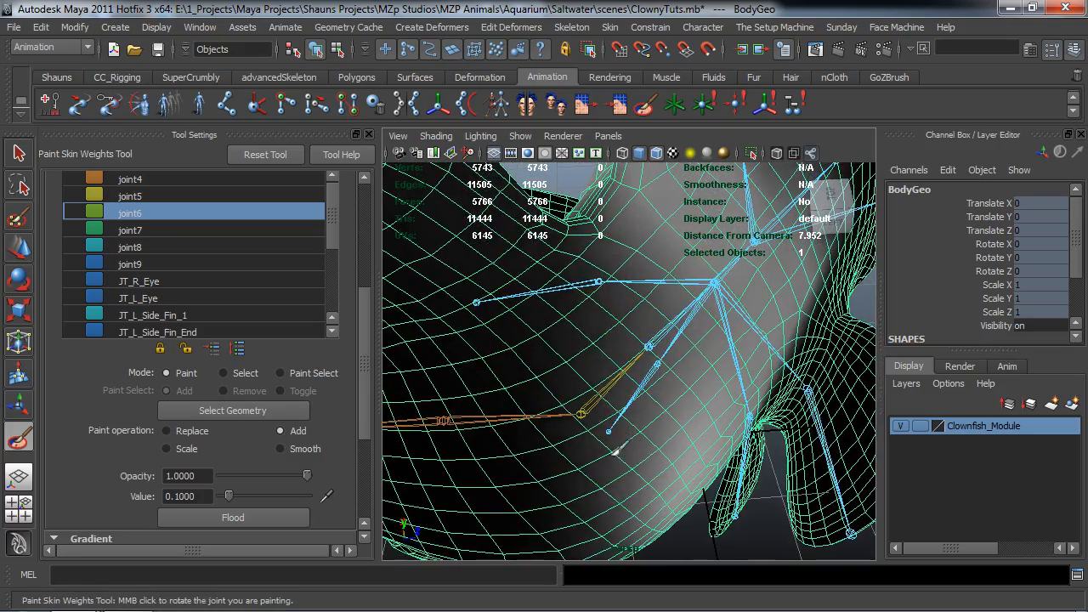
pyautogui.keyDown('alt'); pyautogui.moveTo(598, 427); pyautogui.dragTo(619, 376); pyautogui.keyUp('alt')
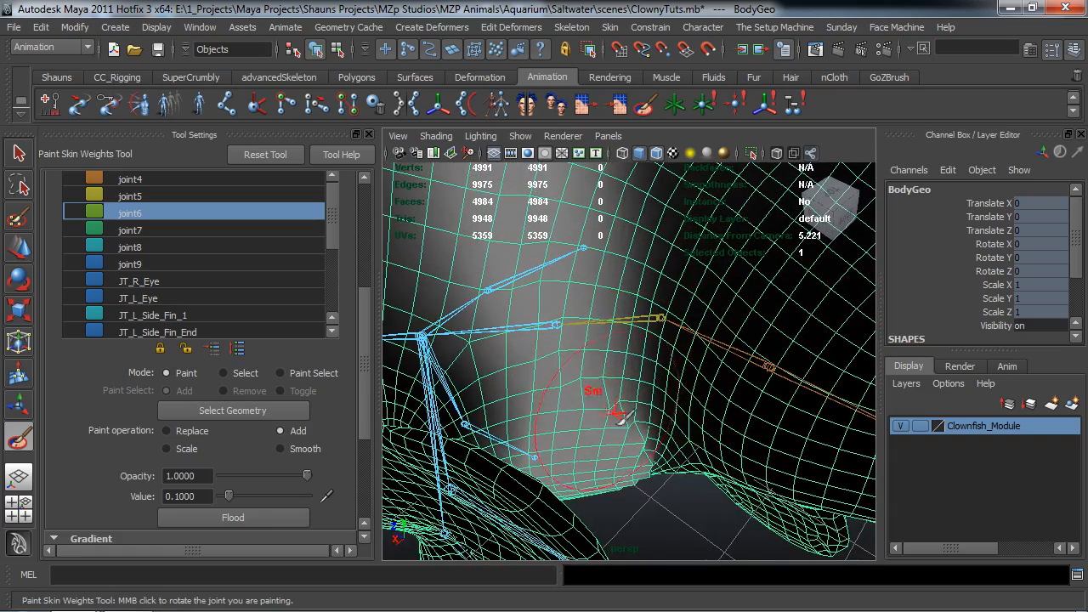
pyautogui.moveTo(658, 453)
pyautogui.keyDown('alt'); pyautogui.mouseDown()
pyautogui.moveTo(642, 349)
pyautogui.moveTo(624, 385)
pyautogui.moveTo(636, 347)
pyautogui.moveTo(656, 400)
pyautogui.moveTo(734, 355)
pyautogui.mouseUp(); pyautogui.keyUp('alt')
# - Identify the joint behind the body bend by selecting it, and reselect the body mesh to show the joint4 weights
pyautogui.press('w')
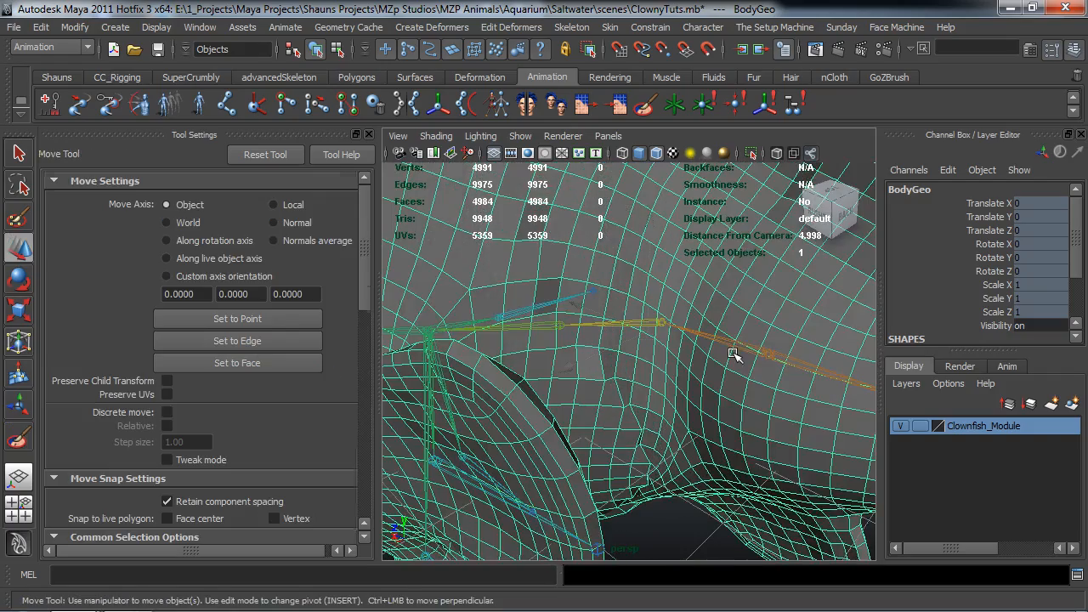
pyautogui.keyDown('alt'); pyautogui.moveTo(663, 372); pyautogui.dragTo(649, 334); pyautogui.keyUp('alt')
pyautogui.click(648, 335)
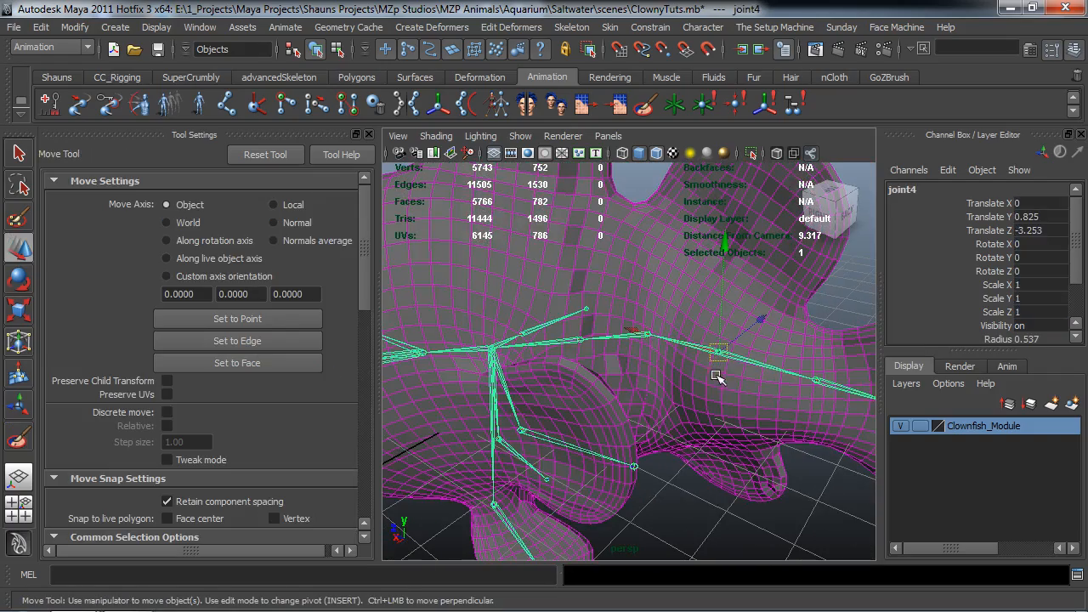
pyautogui.keyDown('alt'); pyautogui.moveTo(719, 439); pyautogui.dragTo(727, 284); pyautogui.keyUp('alt')
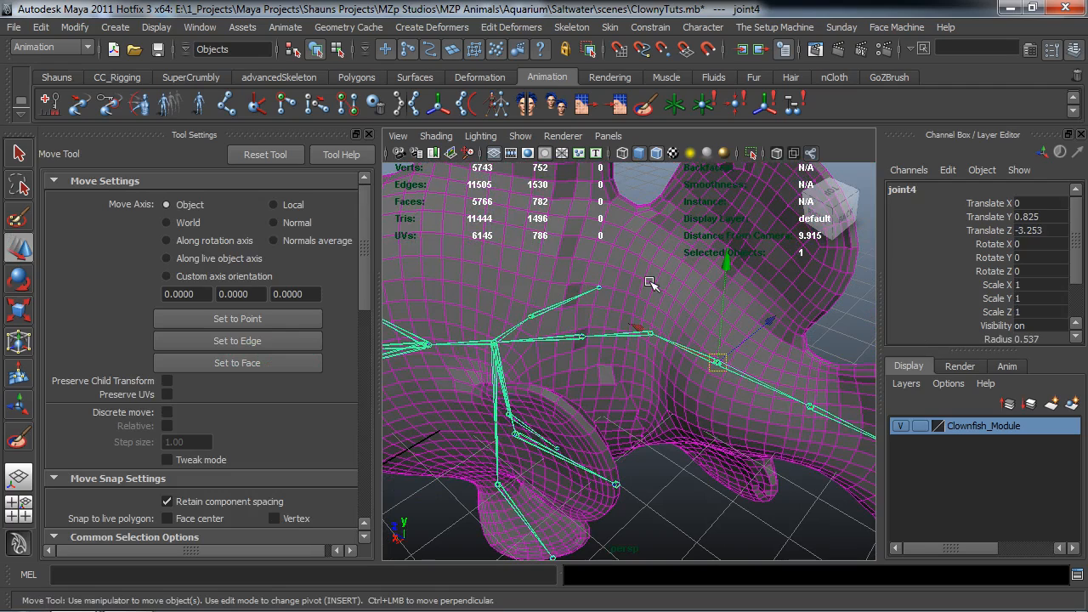
pyautogui.click(682, 210)
pyautogui.click(646, 107)
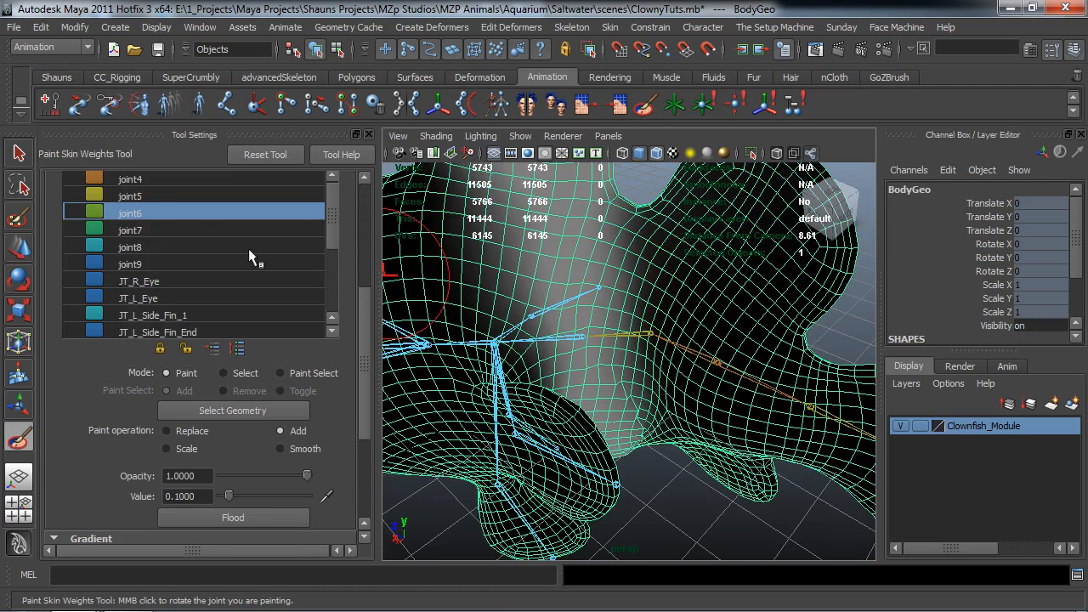
pyautogui.click(150, 182)
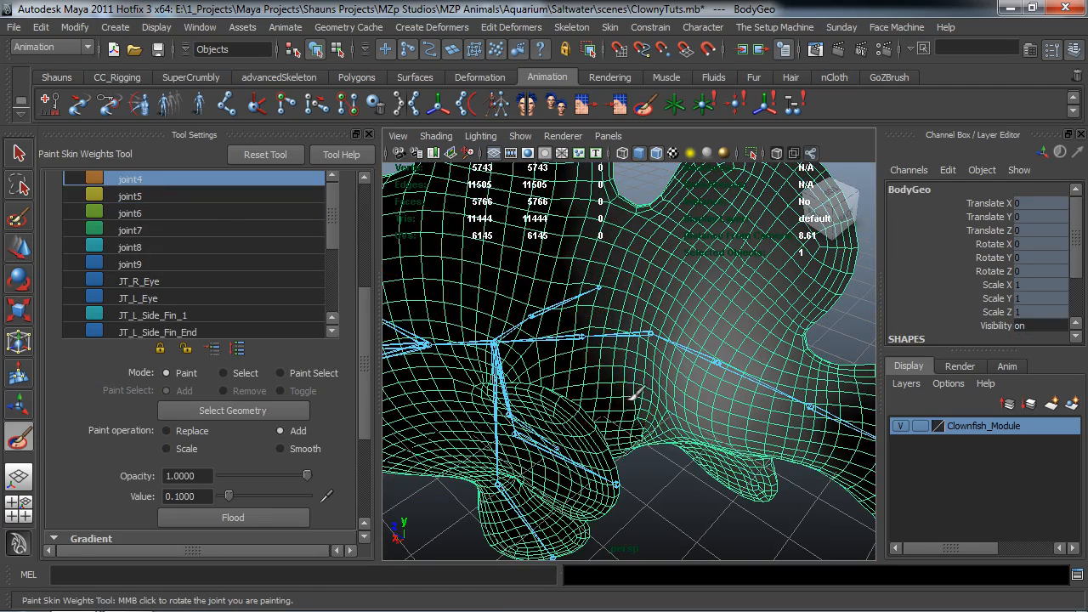
# - Set the paint operation to Replace with value 0 and clear the joint4 weights from the tail fin on both sides
pyautogui.keyDown('alt'); pyautogui.moveTo(699, 400); pyautogui.dragTo(393, 474); pyautogui.keyUp('alt')
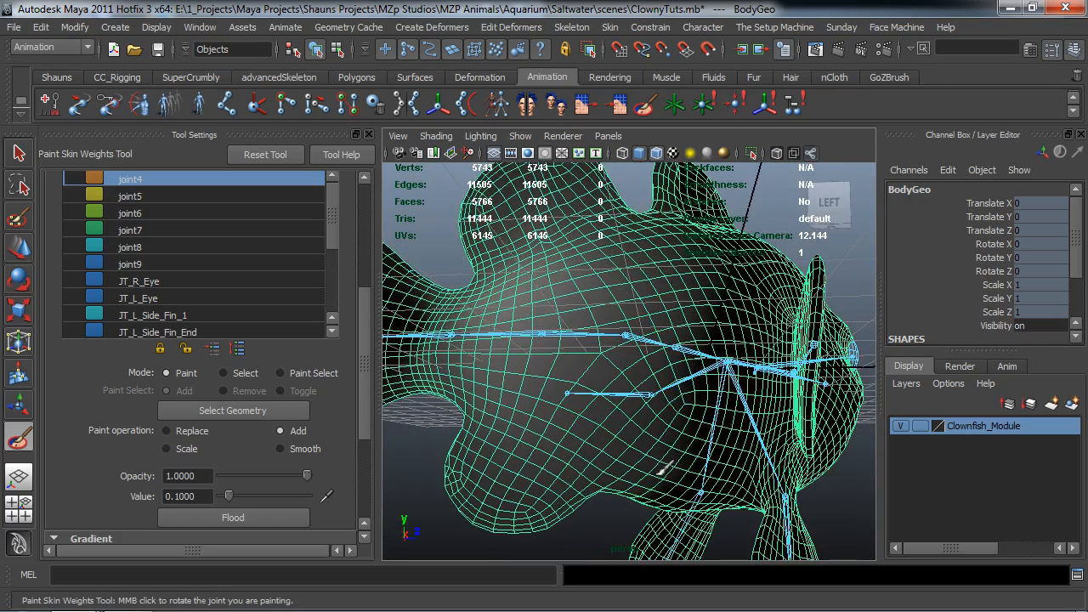
pyautogui.keyDown('alt'); pyautogui.moveTo(711, 272); pyautogui.dragTo(671, 291); pyautogui.keyUp('alt')
pyautogui.keyDown('alt'); pyautogui.moveTo(631, 477); pyautogui.dragTo(574, 378); pyautogui.keyUp('alt')
pyautogui.keyDown('alt'); pyautogui.moveTo(497, 410); pyautogui.dragTo(697, 399); pyautogui.keyUp('alt')
pyautogui.keyDown('alt'); pyautogui.moveTo(697, 400); pyautogui.dragTo(717, 396, button='middle'); pyautogui.keyUp('alt')
pyautogui.keyDown('alt'); pyautogui.moveTo(717, 396); pyautogui.dragTo(621, 399); pyautogui.keyUp('alt')
pyautogui.keyDown('alt'); pyautogui.moveTo(707, 460); pyautogui.dragTo(498, 255); pyautogui.keyUp('alt')
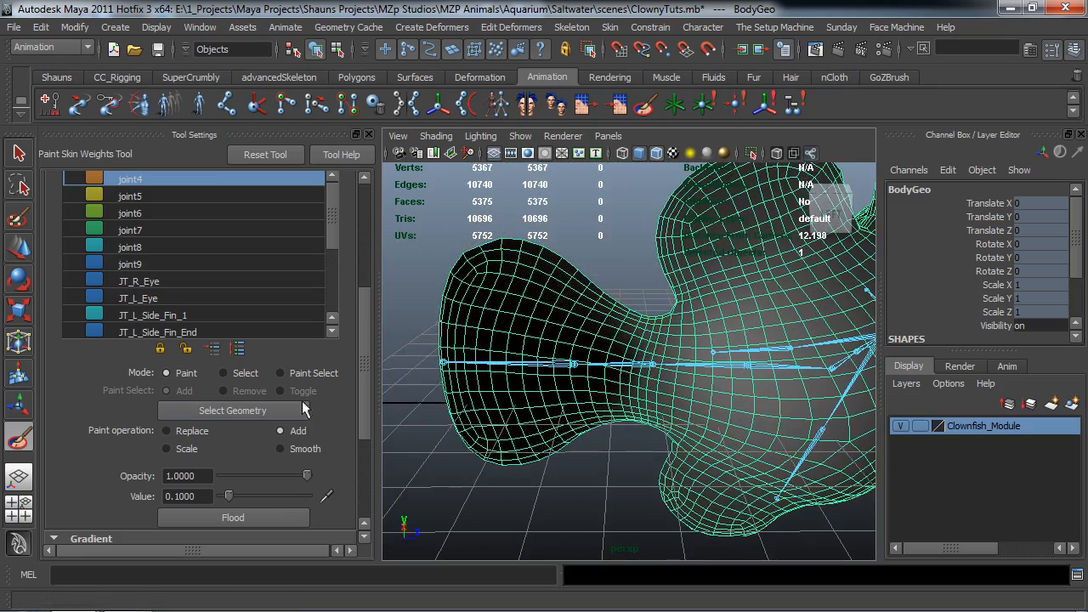
pyautogui.press('Return')
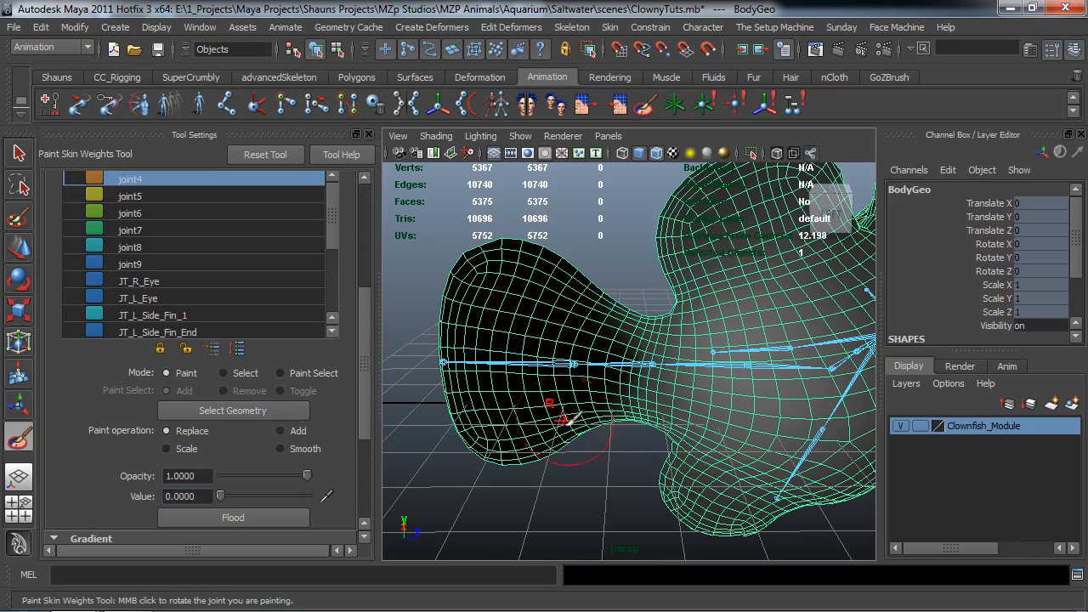
pyautogui.keyDown('alt'); pyautogui.moveTo(569, 418); pyautogui.dragTo(501, 444); pyautogui.keyUp('alt')
pyautogui.keyDown('alt'); pyautogui.moveTo(492, 317); pyautogui.dragTo(859, 357); pyautogui.keyUp('alt')
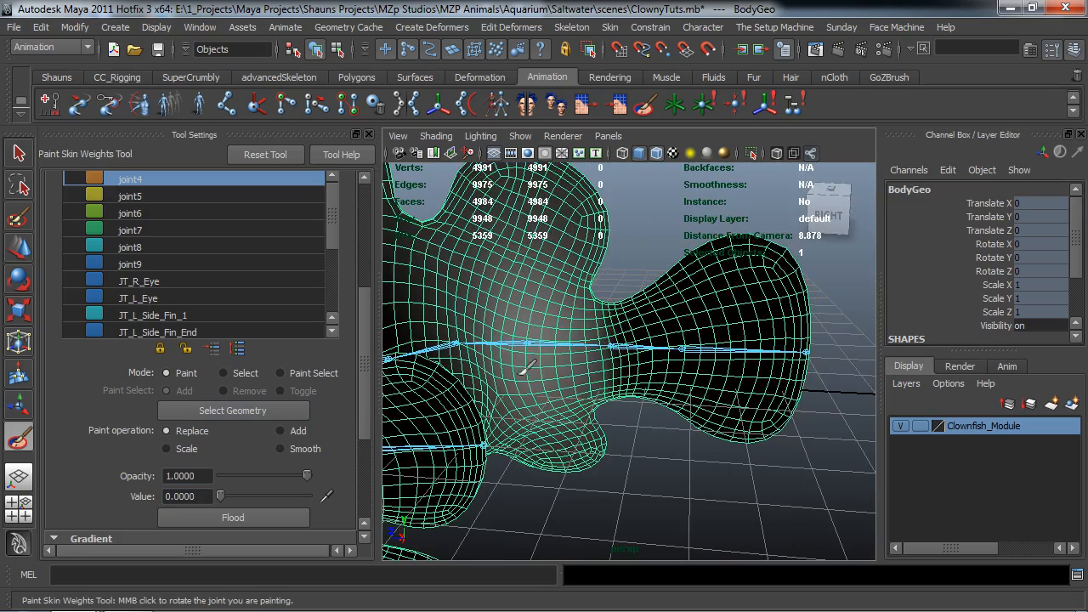
pyautogui.moveTo(647, 312)
pyautogui.keyDown('alt'); pyautogui.mouseDown()
pyautogui.moveTo(663, 348)
pyautogui.moveTo(637, 304)
pyautogui.moveTo(559, 333)
pyautogui.moveTo(621, 356)
pyautogui.moveTo(860, 321)
pyautogui.mouseUp(); pyautogui.keyUp('alt')
# - Test-rotate joint5, reset its Rotate X, Y and Z values to 0, and deselect it
pyautogui.press('w')
pyautogui.click(617, 279)
pyautogui.press('e')
pyautogui.moveTo(1042, 246); pyautogui.dragTo(1048, 273)
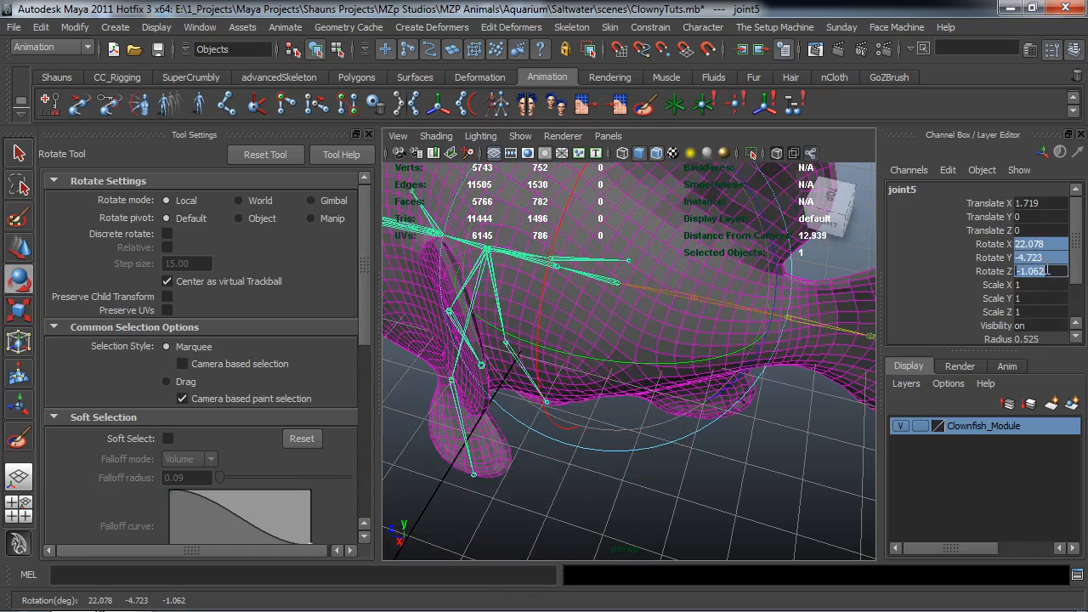
pyautogui.click(780, 446)
# - Rotate joint1 at the base of the tail to test the bend, and undo the rotation
pyautogui.keyDown('alt'); pyautogui.moveTo(772, 449); pyautogui.dragTo(697, 389); pyautogui.keyUp('alt')
pyautogui.keyDown('alt'); pyautogui.moveTo(697, 388); pyautogui.dragTo(721, 361, button='right'); pyautogui.keyUp('alt')
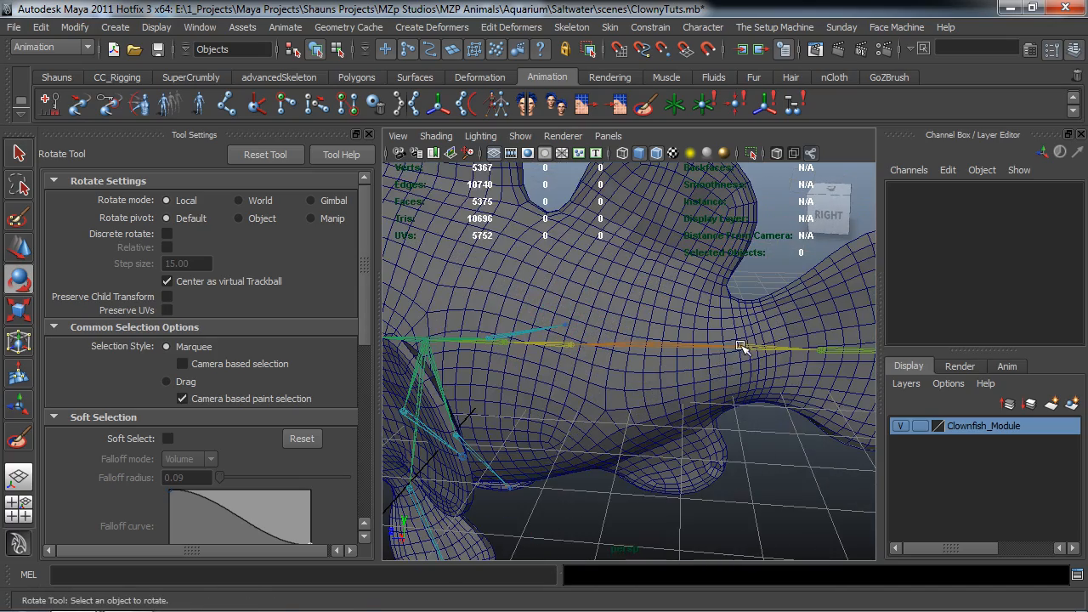
pyautogui.click(743, 346)
pyautogui.keyDown('alt'); pyautogui.moveTo(711, 360); pyautogui.dragTo(719, 286, button='middle'); pyautogui.keyUp('alt')
pyautogui.keyDown('alt'); pyautogui.moveTo(719, 287); pyautogui.dragTo(666, 349, button='right'); pyautogui.keyUp('alt')
pyautogui.keyDown('alt'); pyautogui.moveTo(666, 350); pyautogui.dragTo(638, 347); pyautogui.keyUp('alt')
pyautogui.moveTo(569, 338); pyautogui.dragTo(780, 344)
pyautogui.hotkey('ctrl', 'z')
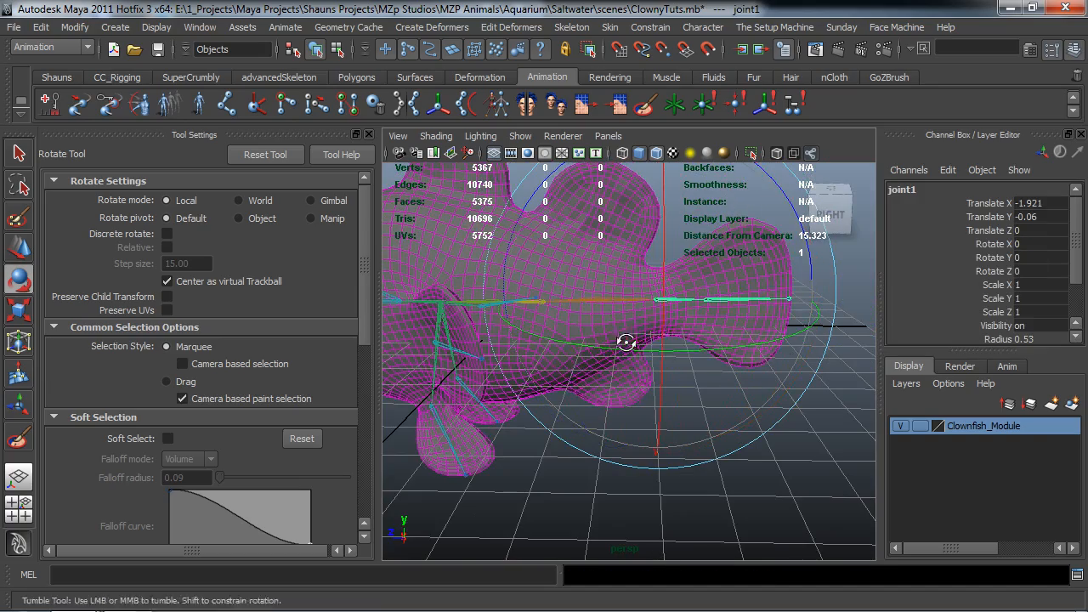
# - Swing joint1 once more to test the tail deformation, reset its rotation, and deselect the joint
pyautogui.keyDown('alt'); pyautogui.moveTo(626, 345); pyautogui.dragTo(703, 366); pyautogui.keyUp('alt')
pyautogui.keyDown('alt'); pyautogui.moveTo(698, 369); pyautogui.dragTo(733, 381, button='middle'); pyautogui.keyUp('alt')
pyautogui.keyDown('alt'); pyautogui.moveTo(619, 361); pyautogui.dragTo(651, 366); pyautogui.keyUp('alt')
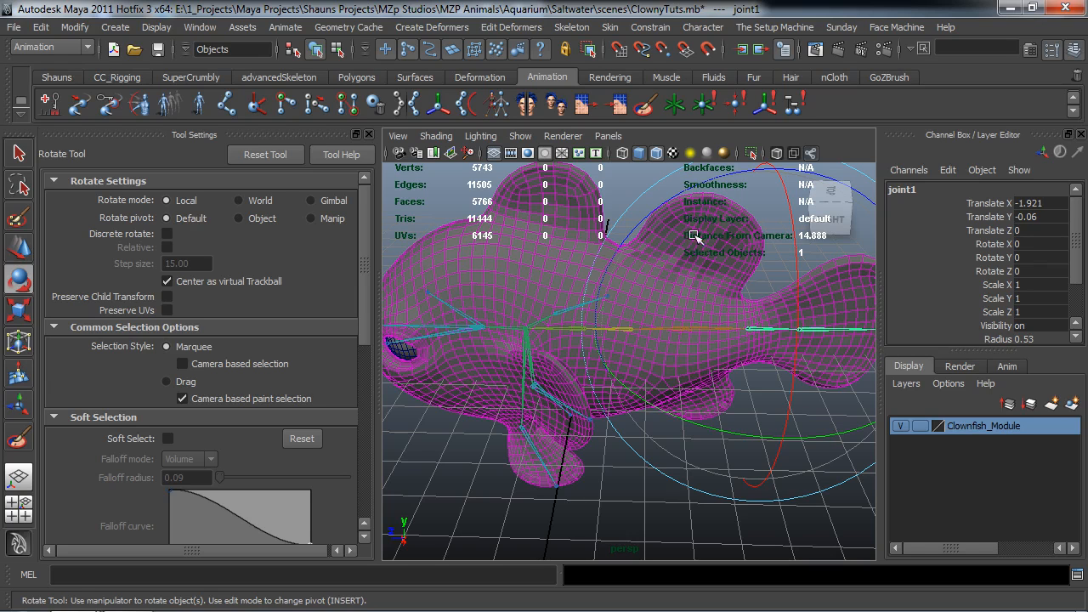
pyautogui.keyDown('alt'); pyautogui.moveTo(685, 394); pyautogui.dragTo(650, 403); pyautogui.keyUp('alt')
pyautogui.moveTo(606, 370); pyautogui.dragTo(686, 418)
pyautogui.keyDown('alt'); pyautogui.moveTo(686, 417); pyautogui.dragTo(650, 353); pyautogui.keyUp('alt')
pyautogui.keyDown('alt'); pyautogui.moveTo(686, 411); pyautogui.dragTo(837, 348); pyautogui.keyUp('alt')
pyautogui.press('Return')
pyautogui.click(644, 509)
# - Close the tool settings, select JT_R_Eye to test how the right eye moves, and deselect it
pyautogui.keyDown('alt'); pyautogui.moveTo(530, 455); pyautogui.dragTo(687, 434); pyautogui.keyUp('alt')
pyautogui.keyDown('alt'); pyautogui.moveTo(687, 434); pyautogui.dragTo(730, 381, button='middle'); pyautogui.keyUp('alt')
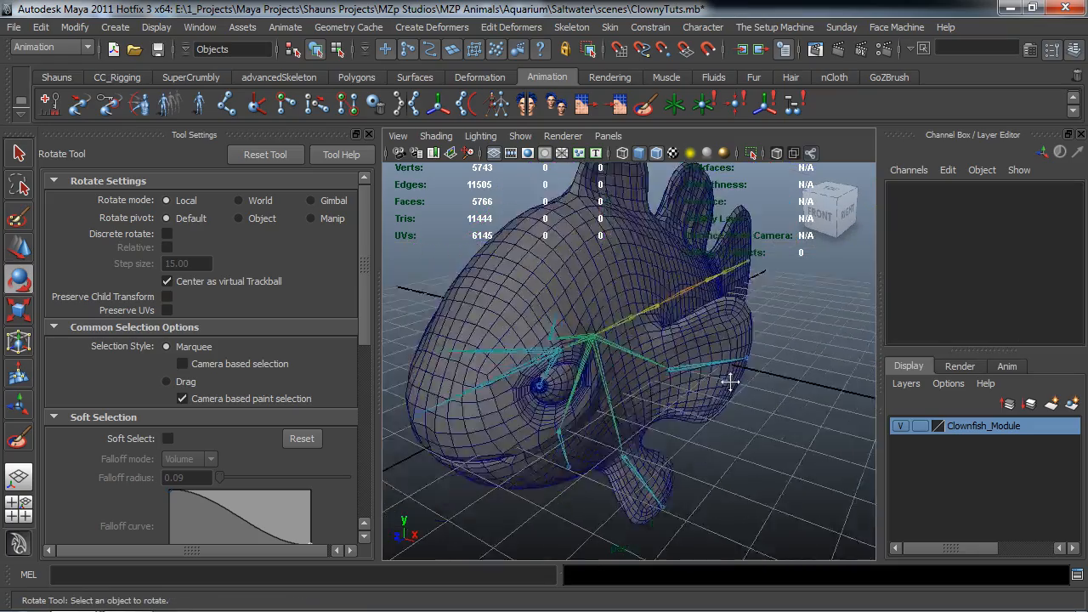
pyautogui.keyDown('alt'); pyautogui.moveTo(731, 382); pyautogui.dragTo(617, 334); pyautogui.keyUp('alt')
pyautogui.click(369, 135)
pyautogui.keyDown('alt'); pyautogui.moveTo(376, 267); pyautogui.dragTo(520, 349); pyautogui.keyUp('alt')
pyautogui.click(319, 352)
pyautogui.press('w')
pyautogui.moveTo(636, 299)
pyautogui.mouseDown()
pyautogui.moveTo(599, 308)
pyautogui.moveTo(602, 298)
pyautogui.moveTo(643, 306)
pyautogui.mouseUp()
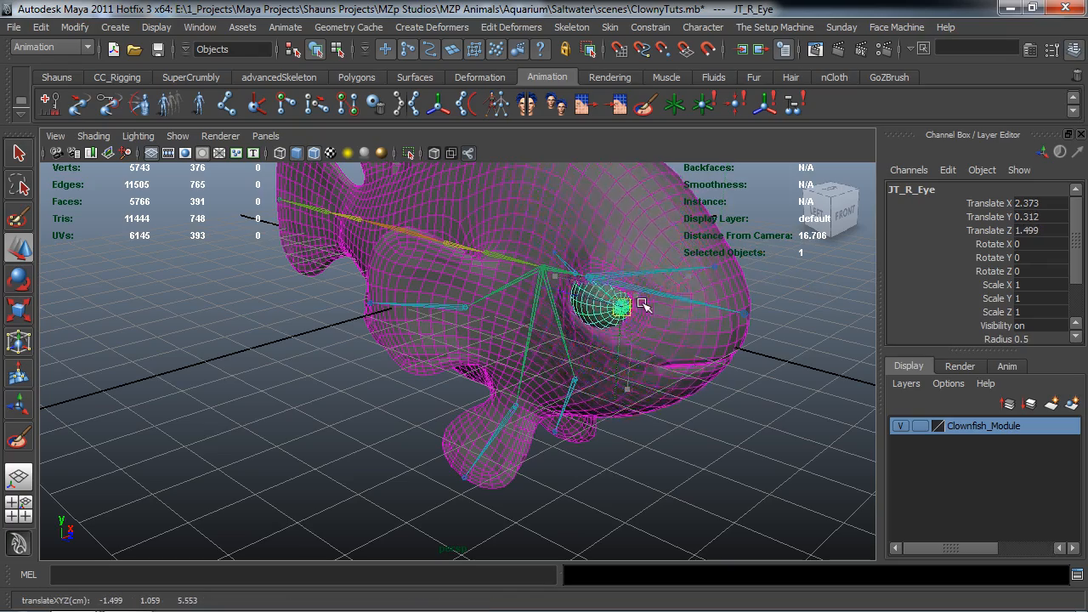
pyautogui.click(256, 365)
# - Examine both eye sockets up close and the body mesh from the sides
pyautogui.keyDown('alt'); pyautogui.moveTo(255, 365); pyautogui.dragTo(609, 330); pyautogui.keyUp('alt')
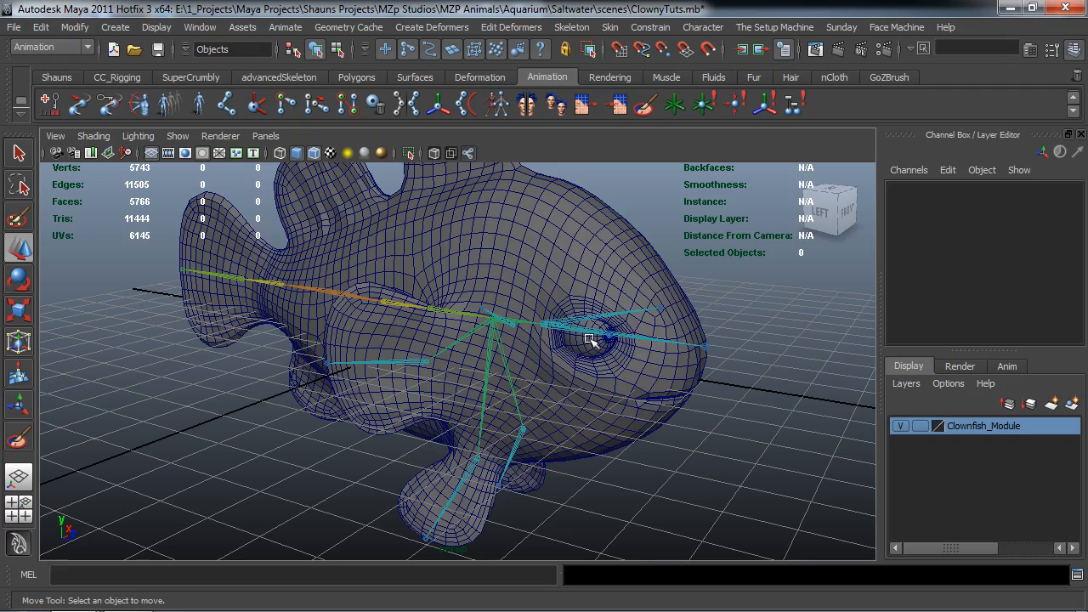
pyautogui.keyDown('alt'); pyautogui.moveTo(601, 335); pyautogui.dragTo(379, 339); pyautogui.keyUp('alt')
pyautogui.scroll(-4, 379, 339)
pyautogui.keyDown('alt'); pyautogui.moveTo(379, 340); pyautogui.dragTo(382, 358, button='middle'); pyautogui.keyUp('alt')
pyautogui.scroll(2, 382, 358)
pyautogui.keyDown('alt'); pyautogui.moveTo(382, 358); pyautogui.dragTo(359, 354); pyautogui.keyUp('alt')
pyautogui.keyDown('alt'); pyautogui.moveTo(360, 353); pyautogui.dragTo(415, 344, button='middle'); pyautogui.keyUp('alt')
pyautogui.scroll(4, 416, 343)
pyautogui.keyDown('alt'); pyautogui.moveTo(415, 344); pyautogui.dragTo(462, 352); pyautogui.keyUp('alt')
pyautogui.scroll(4, 414, 374)
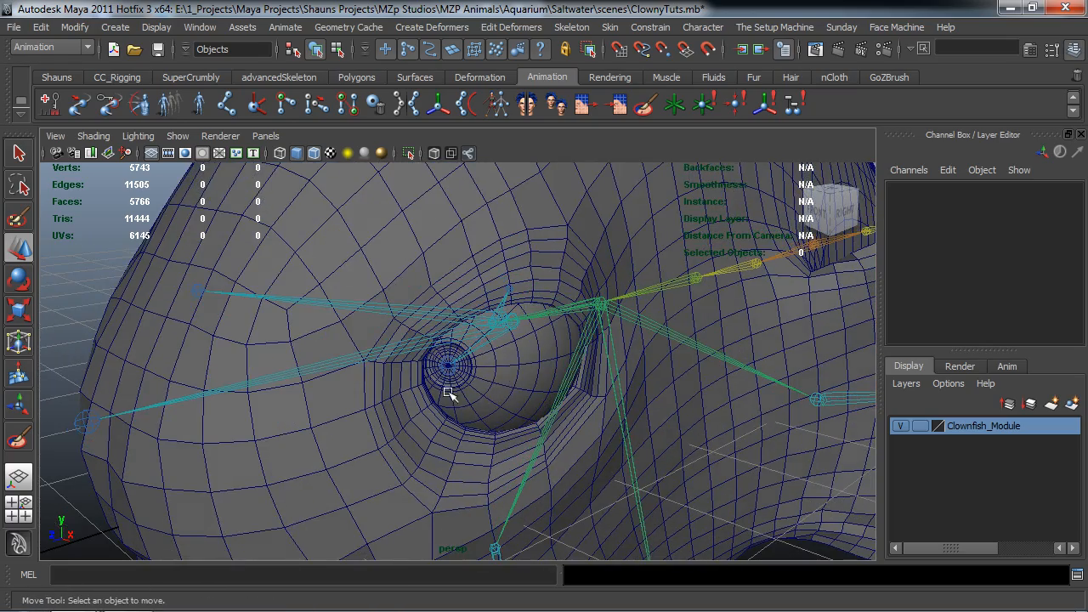
pyautogui.scroll(-8, 651, 389)
pyautogui.keyDown('alt'); pyautogui.moveTo(627, 357); pyautogui.dragTo(320, 356); pyautogui.keyUp('alt')
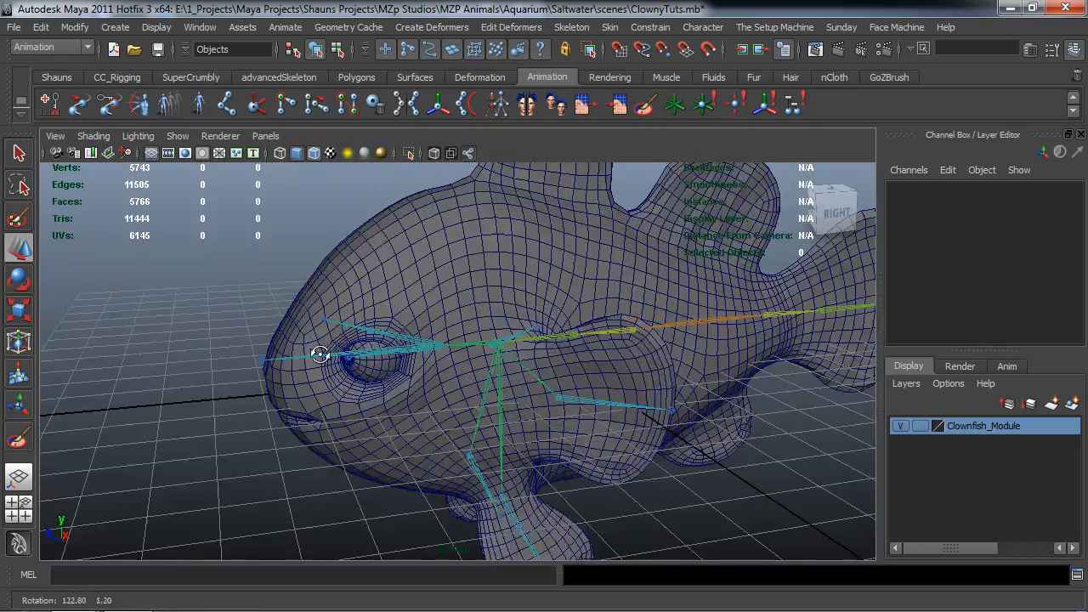
pyautogui.scroll(-4, 461, 343)
pyautogui.scroll(4, 464, 329)
# - Rotate joint6 about -36° around X to test the body's twist, and undo the rotation
pyautogui.keyDown('alt'); pyautogui.moveTo(465, 329); pyautogui.dragTo(562, 360); pyautogui.keyUp('alt')
pyautogui.scroll(-4, 460, 346)
pyautogui.scroll(1, 452, 355)
pyautogui.click(557, 364)
pyautogui.press('e')
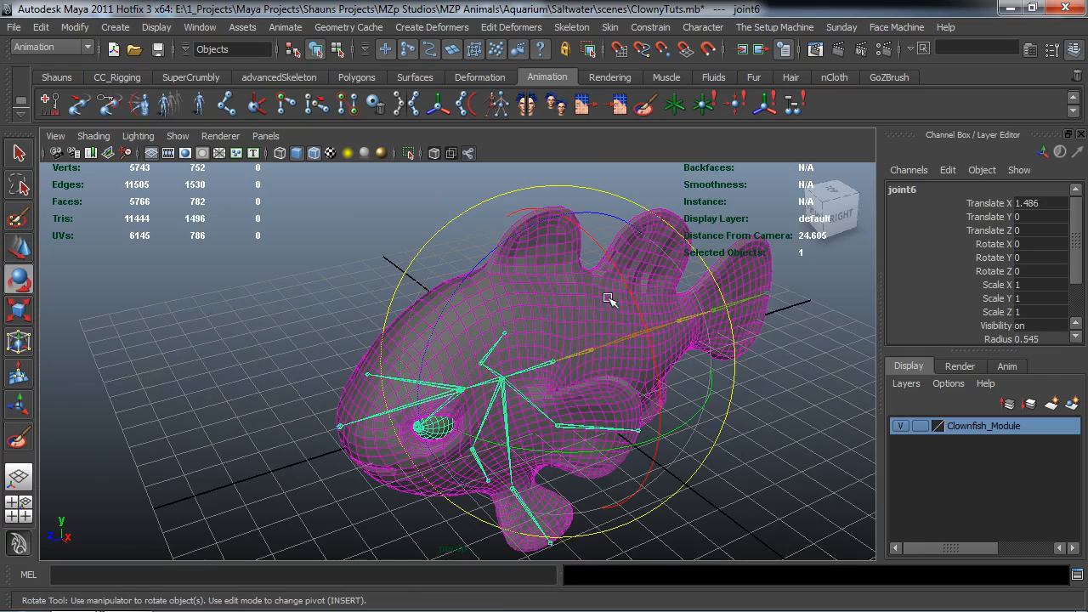
pyautogui.moveTo(655, 344); pyautogui.dragTo(598, 325)
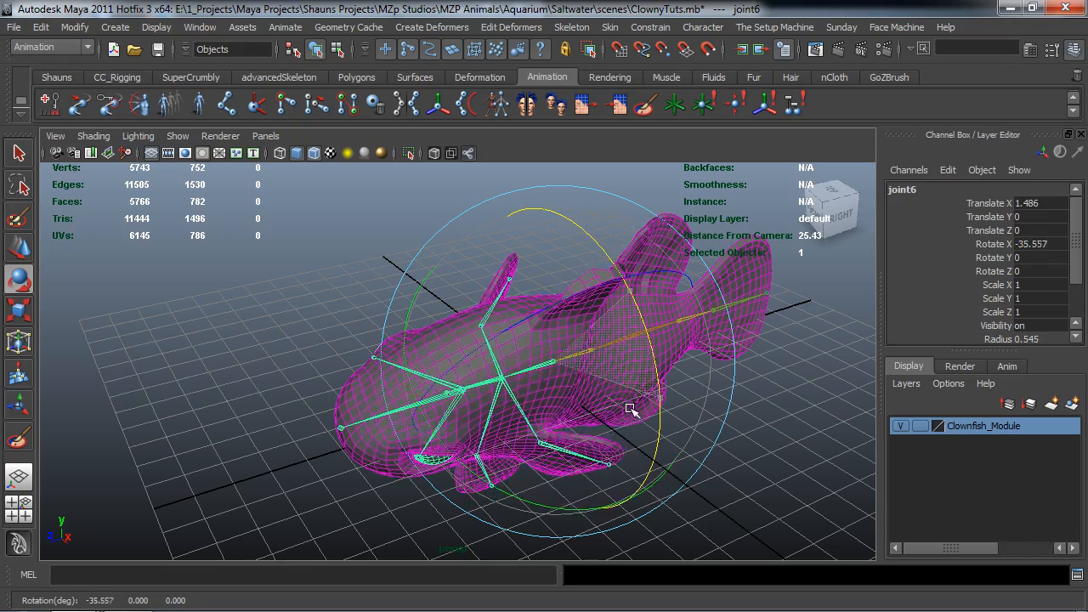
pyautogui.click(252, 335)
pyautogui.keyDown('alt'); pyautogui.moveTo(252, 335); pyautogui.dragTo(568, 365); pyautogui.keyUp('alt')
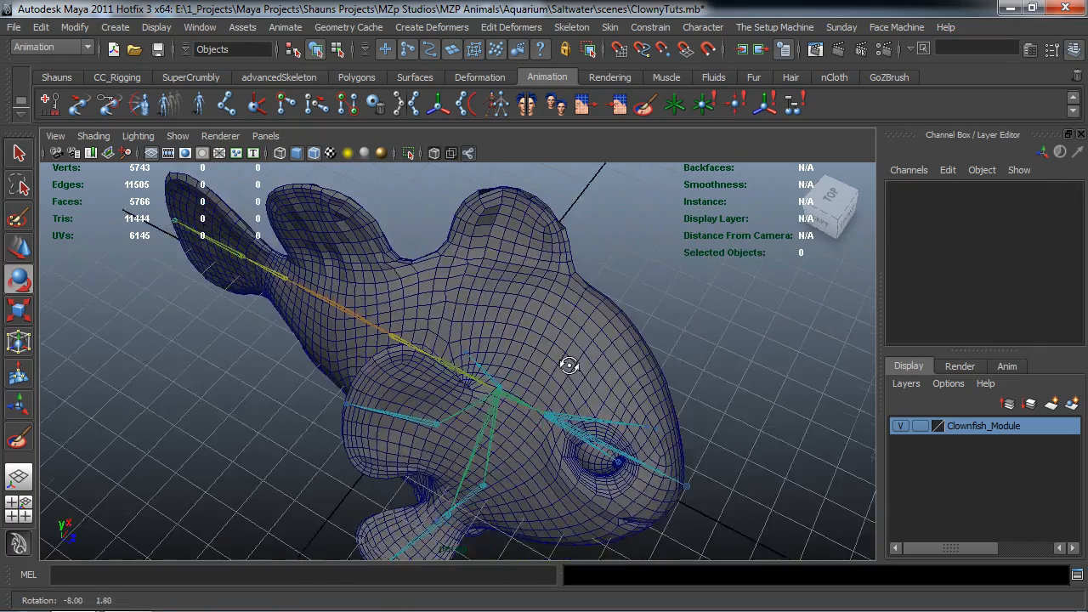
pyautogui.press('z')
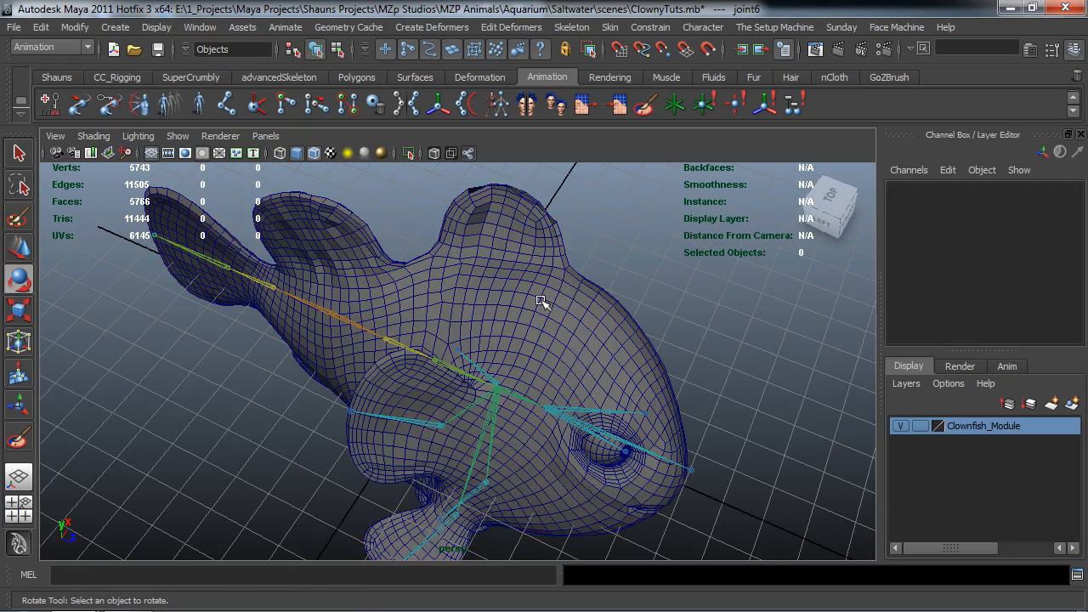
# - Reselect the body mesh for skin weight painting and show the joint6 weights on the front dorsal fin
pyautogui.click(549, 301)
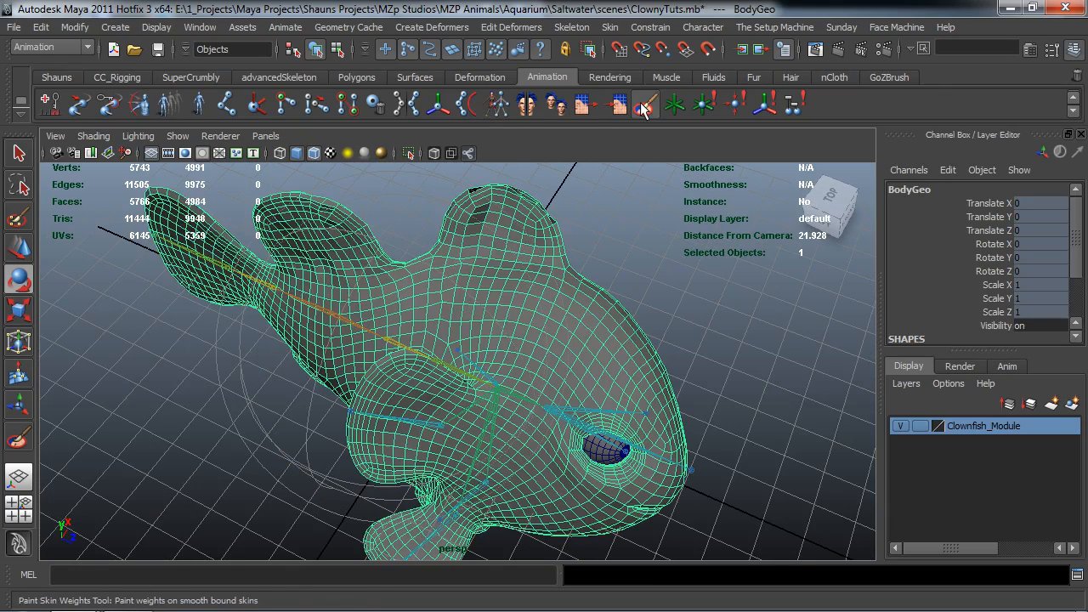
pyautogui.doubleClick(644, 104)
pyautogui.click(140, 213)
pyautogui.keyDown('alt'); pyautogui.moveTo(518, 285); pyautogui.dragTo(510, 311, button='middle'); pyautogui.keyUp('alt')
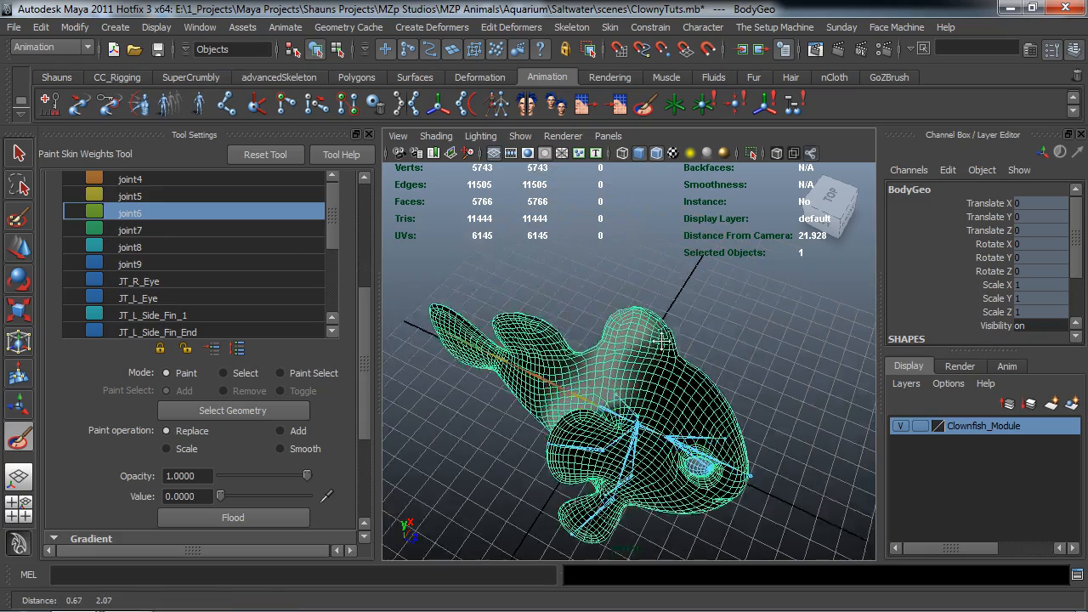
pyautogui.keyDown('alt'); pyautogui.moveTo(510, 314); pyautogui.dragTo(612, 321, button='right'); pyautogui.keyUp('alt')
pyautogui.keyDown('alt'); pyautogui.moveTo(612, 321); pyautogui.dragTo(619, 311); pyautogui.keyUp('alt')
pyautogui.keyDown('alt'); pyautogui.moveTo(693, 238); pyautogui.dragTo(616, 300); pyautogui.keyUp('alt')
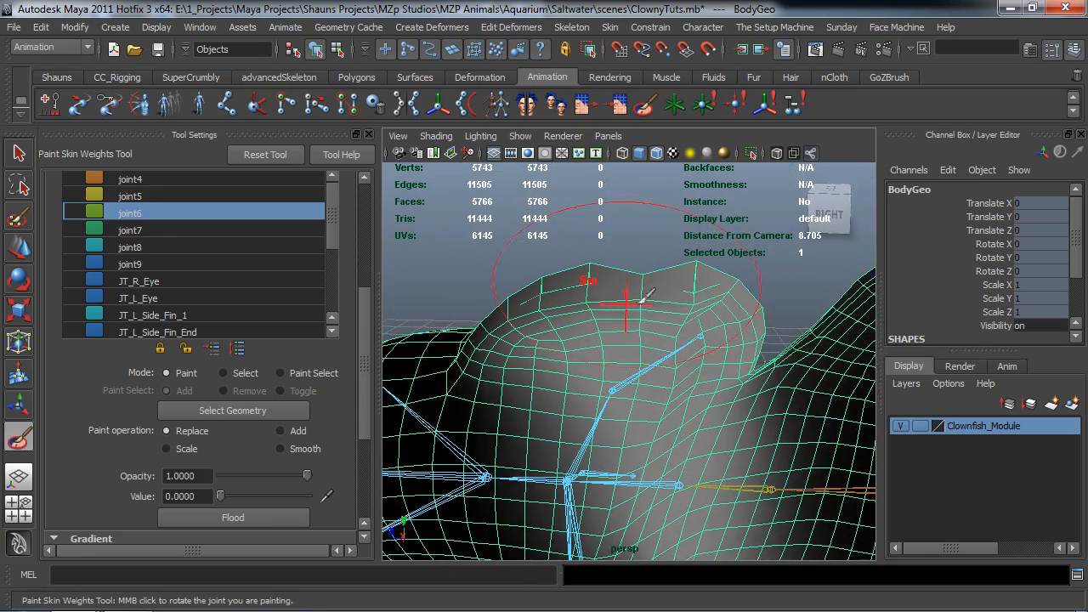
# - Try smoothing the joint6 weights near the top of the front dorsal fin, and undo the strokes
pyautogui.keyDown('shift'); pyautogui.click(594, 303); pyautogui.keyUp('shift')
pyautogui.keyDown('shift'); pyautogui.click(636, 299); pyautogui.keyUp('shift')
pyautogui.hotkey('ctrl', 'z')
pyautogui.hotkey('ctrl', 'z')
pyautogui.hotkey('ctrl', 'z')
# - Compare the joint7 and joint8 weights around the front dorsal fin
pyautogui.click(222, 231)
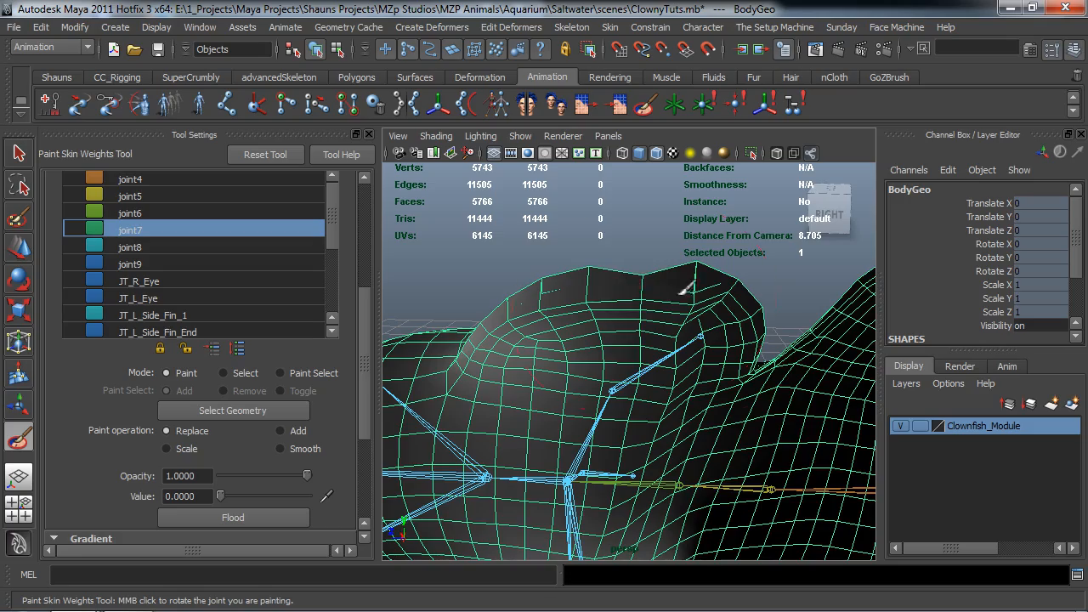
pyautogui.keyDown('alt'); pyautogui.moveTo(510, 321); pyautogui.dragTo(765, 314); pyautogui.keyUp('alt')
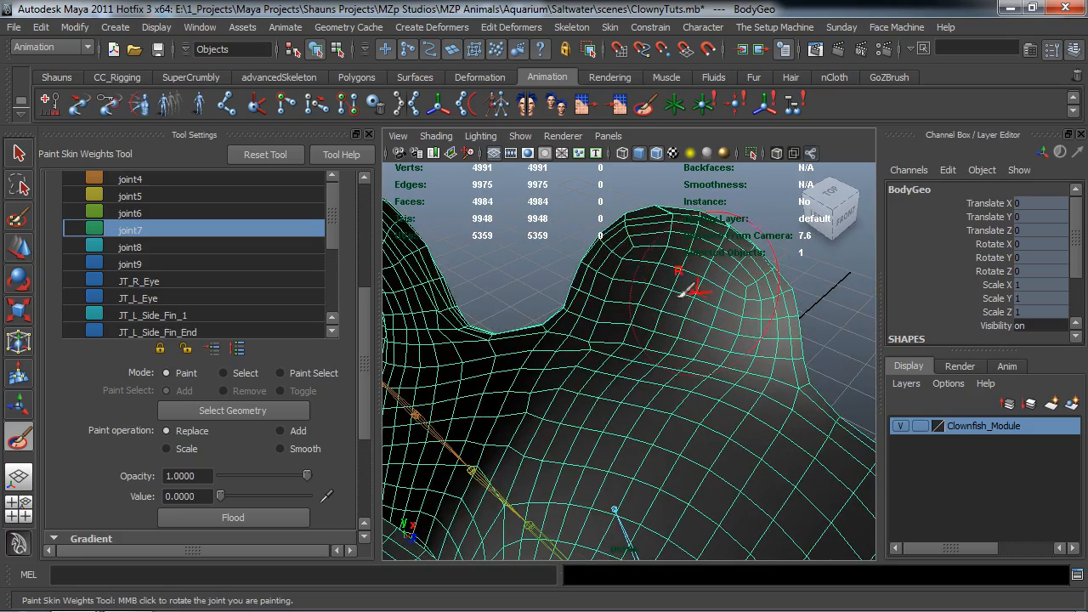
pyautogui.click(127, 247)
pyautogui.keyDown('alt'); pyautogui.moveTo(692, 280); pyautogui.dragTo(564, 316); pyautogui.keyUp('alt')
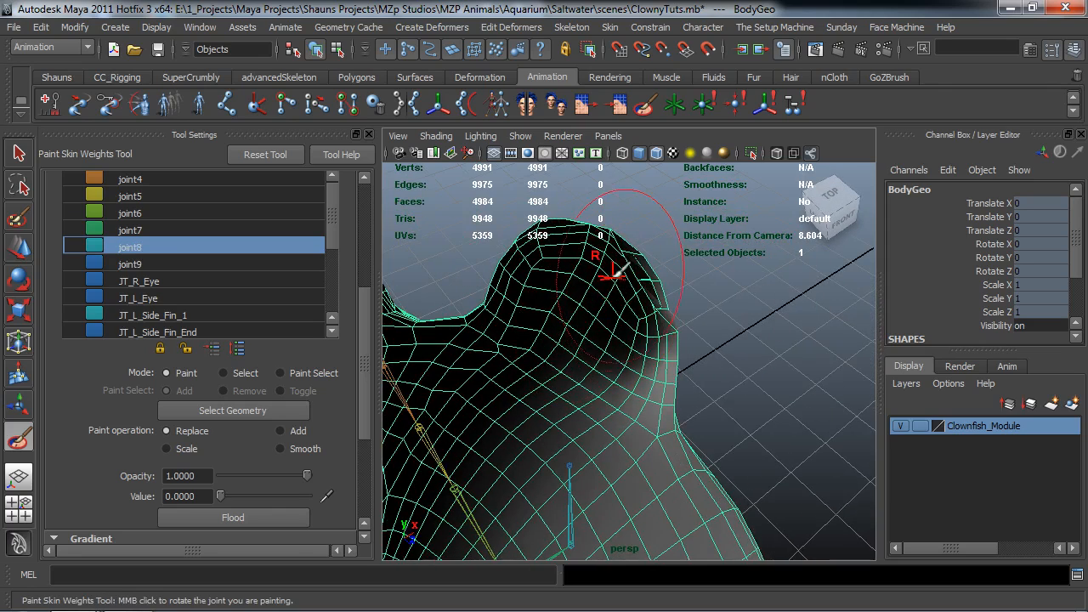
# - Set the paint operation to Add with value 0.1 and add joint8 weights along the front edge of the dorsal fin
pyautogui.click(621, 270)
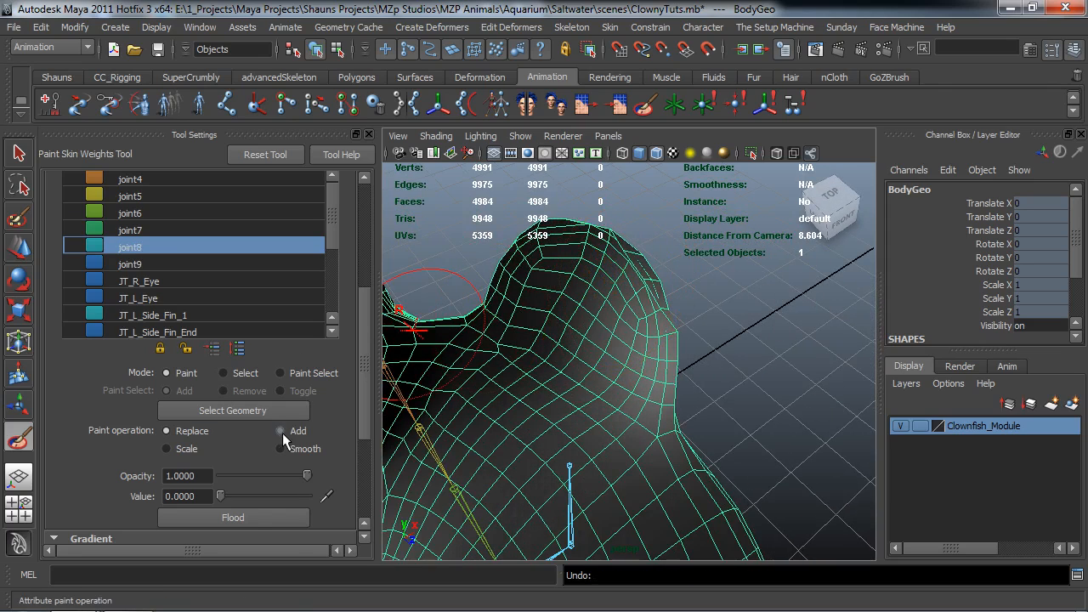
pyautogui.click(138, 233)
pyautogui.click(140, 245)
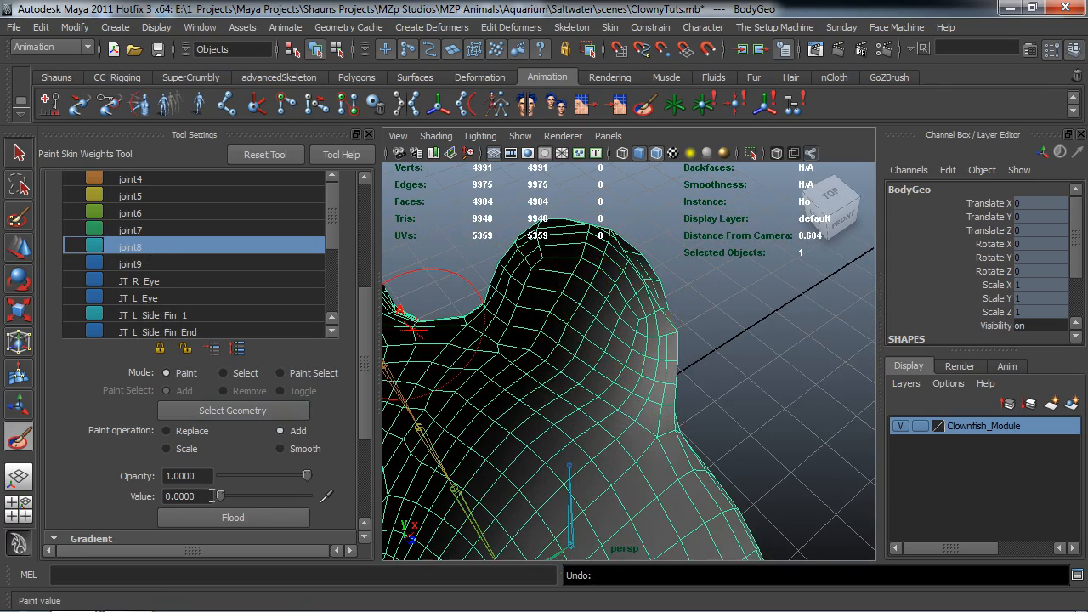
pyautogui.write('.1')
pyautogui.press('Return')
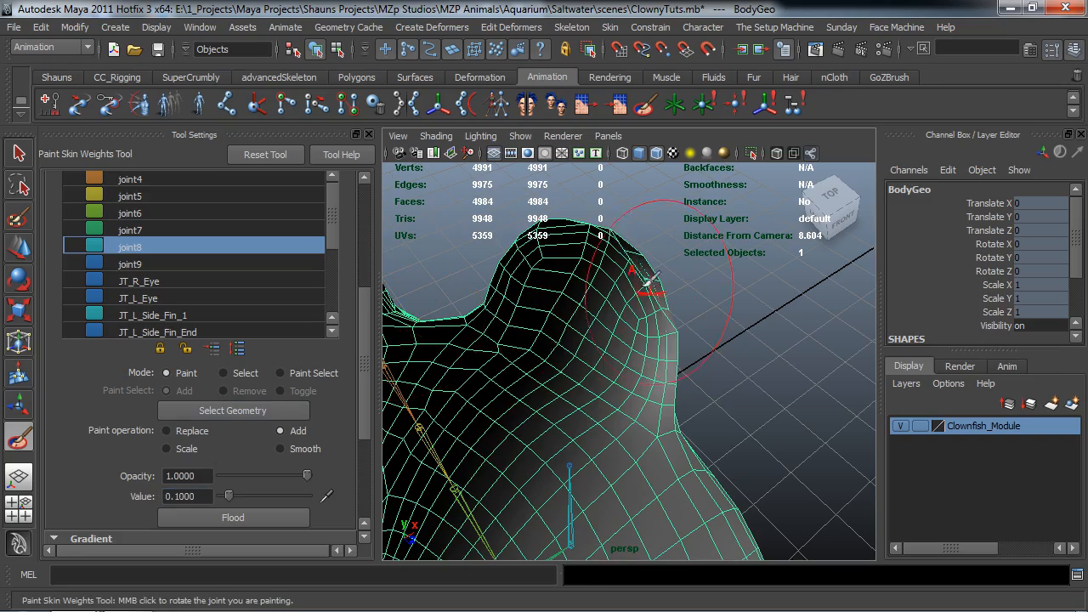
pyautogui.keyDown('alt'); pyautogui.moveTo(690, 313); pyautogui.dragTo(663, 344); pyautogui.keyUp('alt')
pyautogui.keyDown('alt'); pyautogui.moveTo(737, 346); pyautogui.dragTo(275, 286); pyautogui.keyUp('alt')
# - Check the joint7 weights on the front dorsal fin, and reset joint6's Rotate X to 0
pyautogui.click(136, 231)
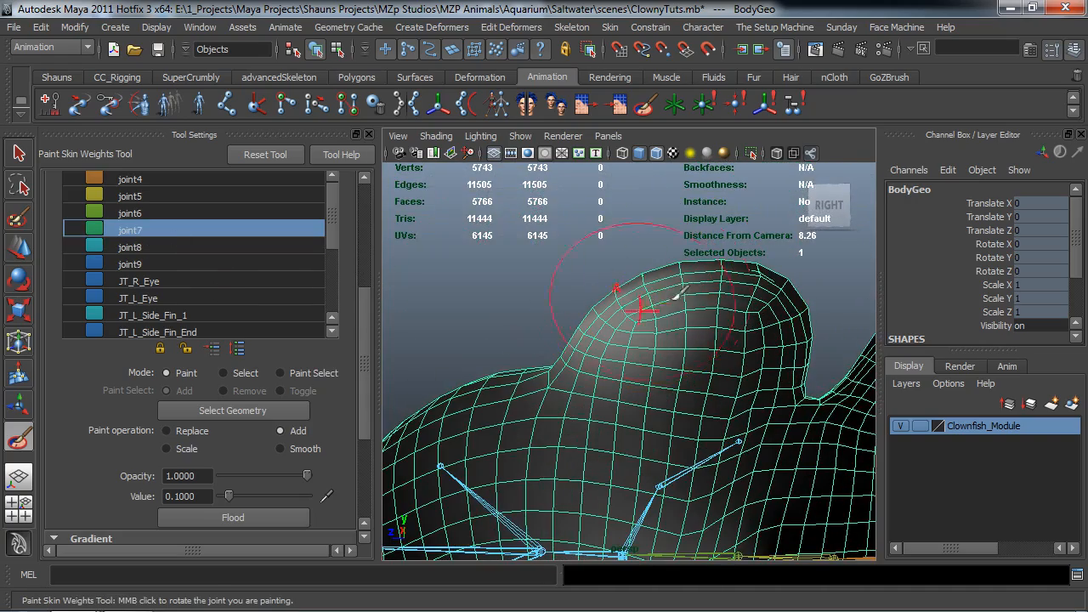
pyautogui.keyDown('alt'); pyautogui.moveTo(618, 429); pyautogui.dragTo(593, 372); pyautogui.keyUp('alt')
pyautogui.press('w')
pyautogui.click(621, 344)
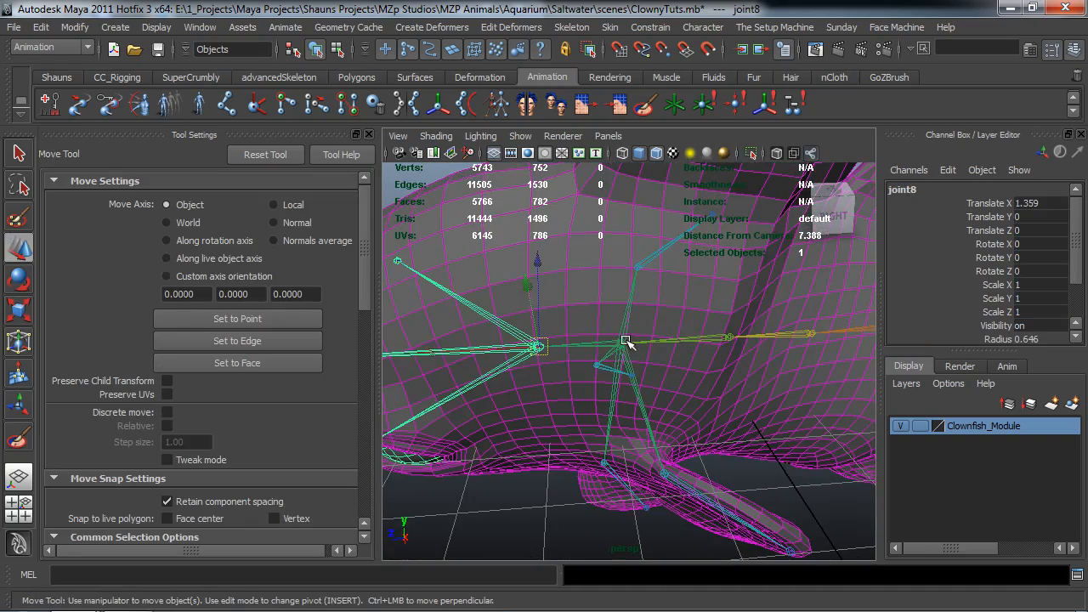
pyautogui.moveTo(536, 345); pyautogui.dragTo(591, 349)
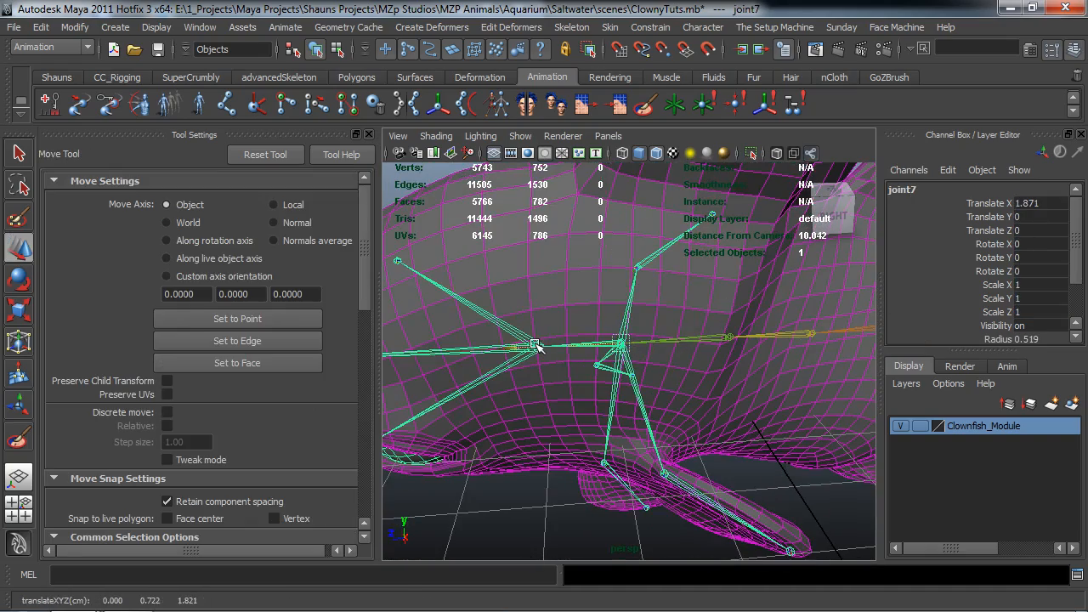
pyautogui.click(731, 336)
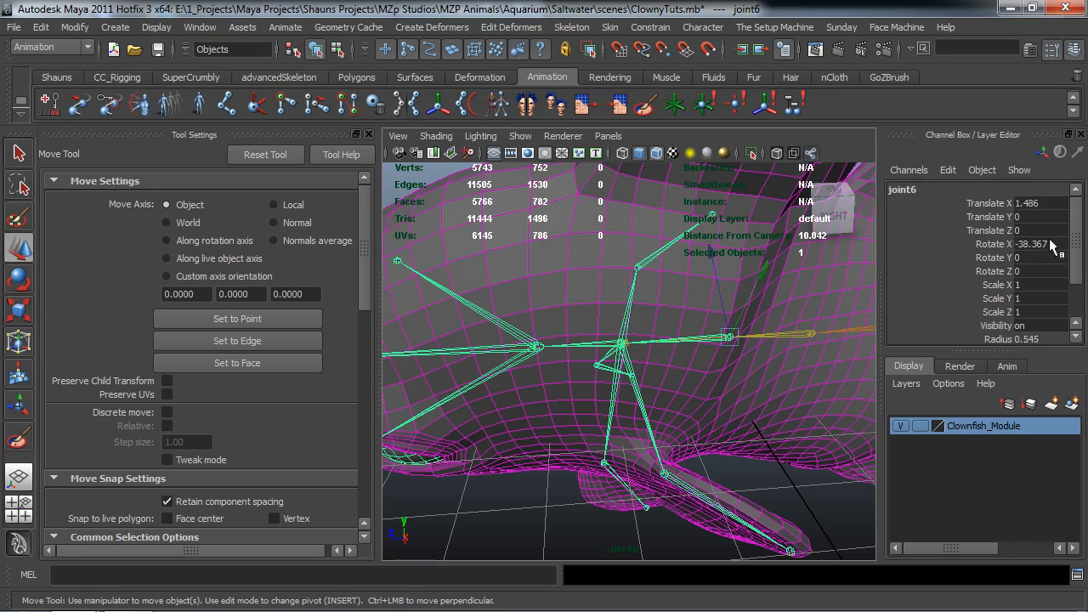
pyautogui.write('0')
pyautogui.press('Return')
pyautogui.scroll(-5, 690, 324)
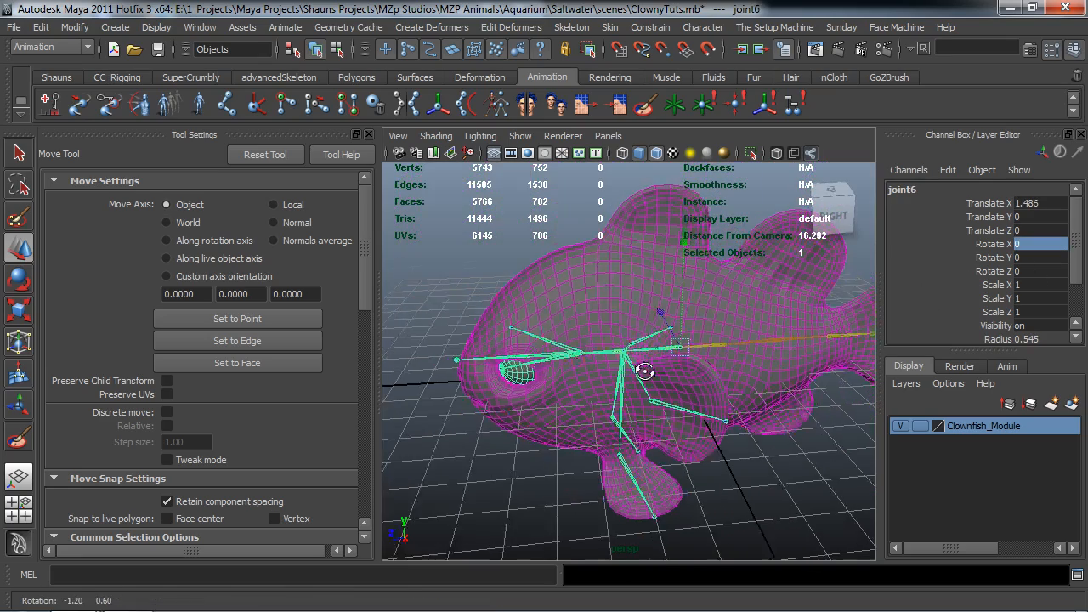
# - Try rotating joint6 about its X axis to test the body deformation, and undo the rotation
pyautogui.press('e')
pyautogui.moveTo(716, 270); pyautogui.dragTo(742, 304)
pyautogui.hotkey('ctrl', 'z')
pyautogui.hotkey('ctrl', 'z')
pyautogui.hotkey('ctrl', 'z')
pyautogui.hotkey('ctrl', 'z')
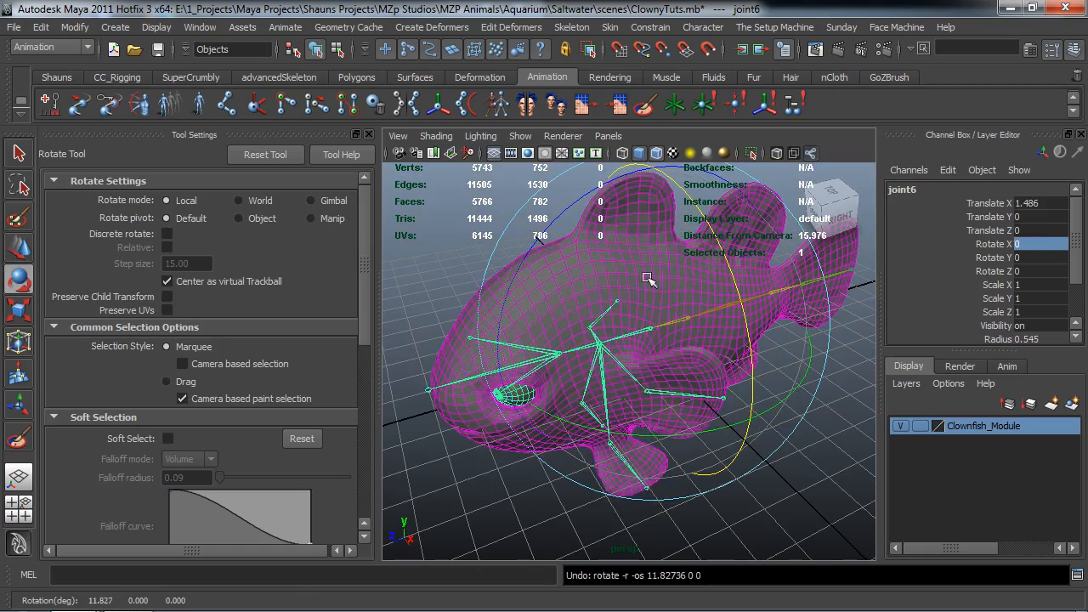
# - Close the tool settings with nothing selected, and save the scene
pyautogui.click(456, 468)
pyautogui.keyDown('alt'); pyautogui.moveTo(456, 468); pyautogui.dragTo(511, 340); pyautogui.keyUp('alt')
pyautogui.click(369, 134)
pyautogui.keyDown('alt'); pyautogui.moveTo(352, 280); pyautogui.dragTo(325, 308); pyautogui.keyUp('alt')
pyautogui.press('e')
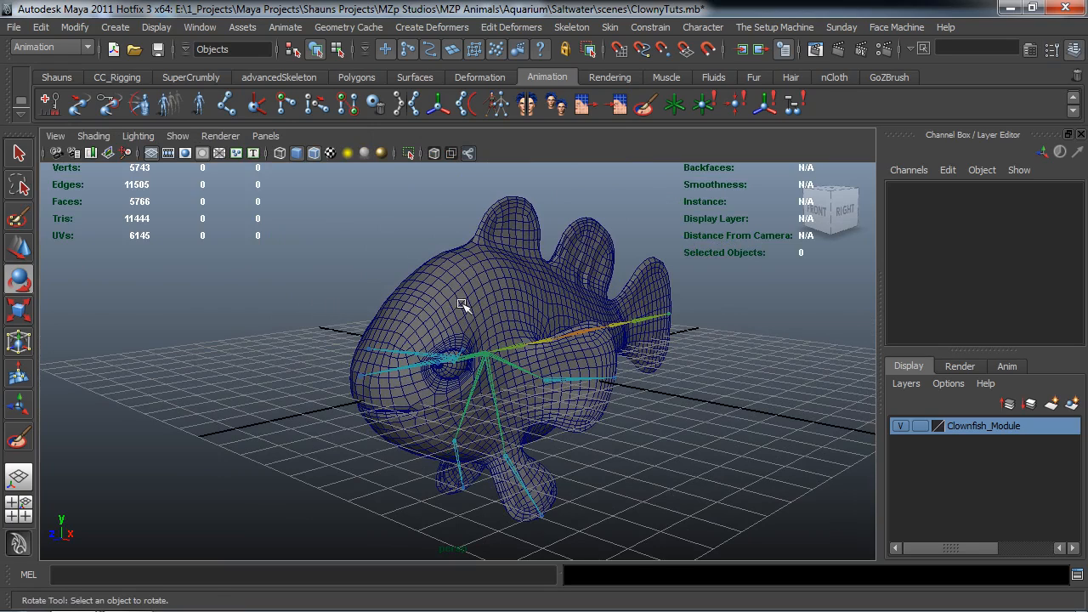
pyautogui.hotkey('ctrl', 's')
pyautogui.press('q')
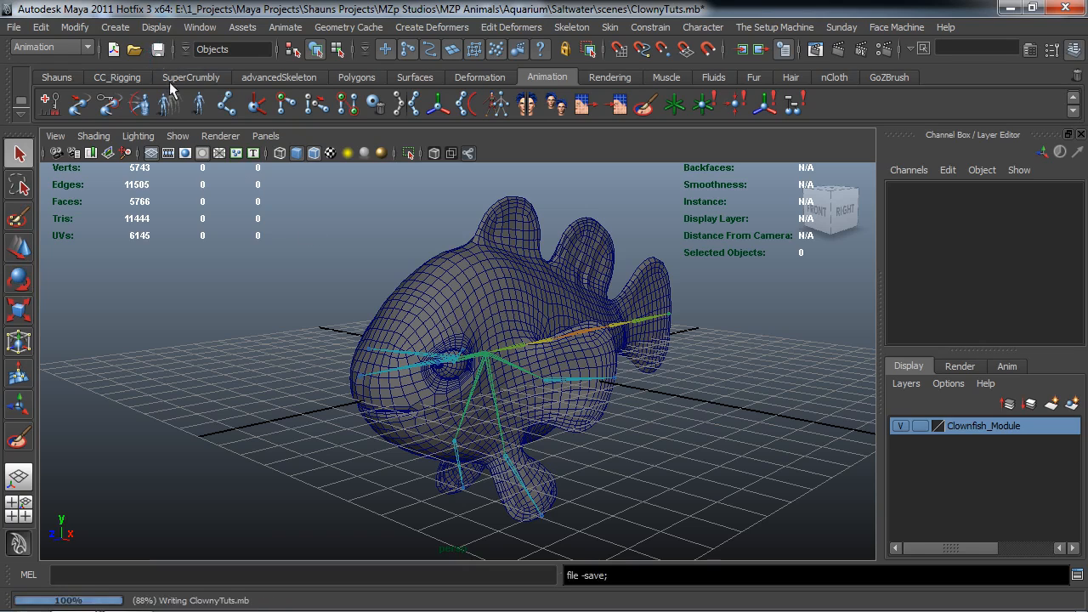